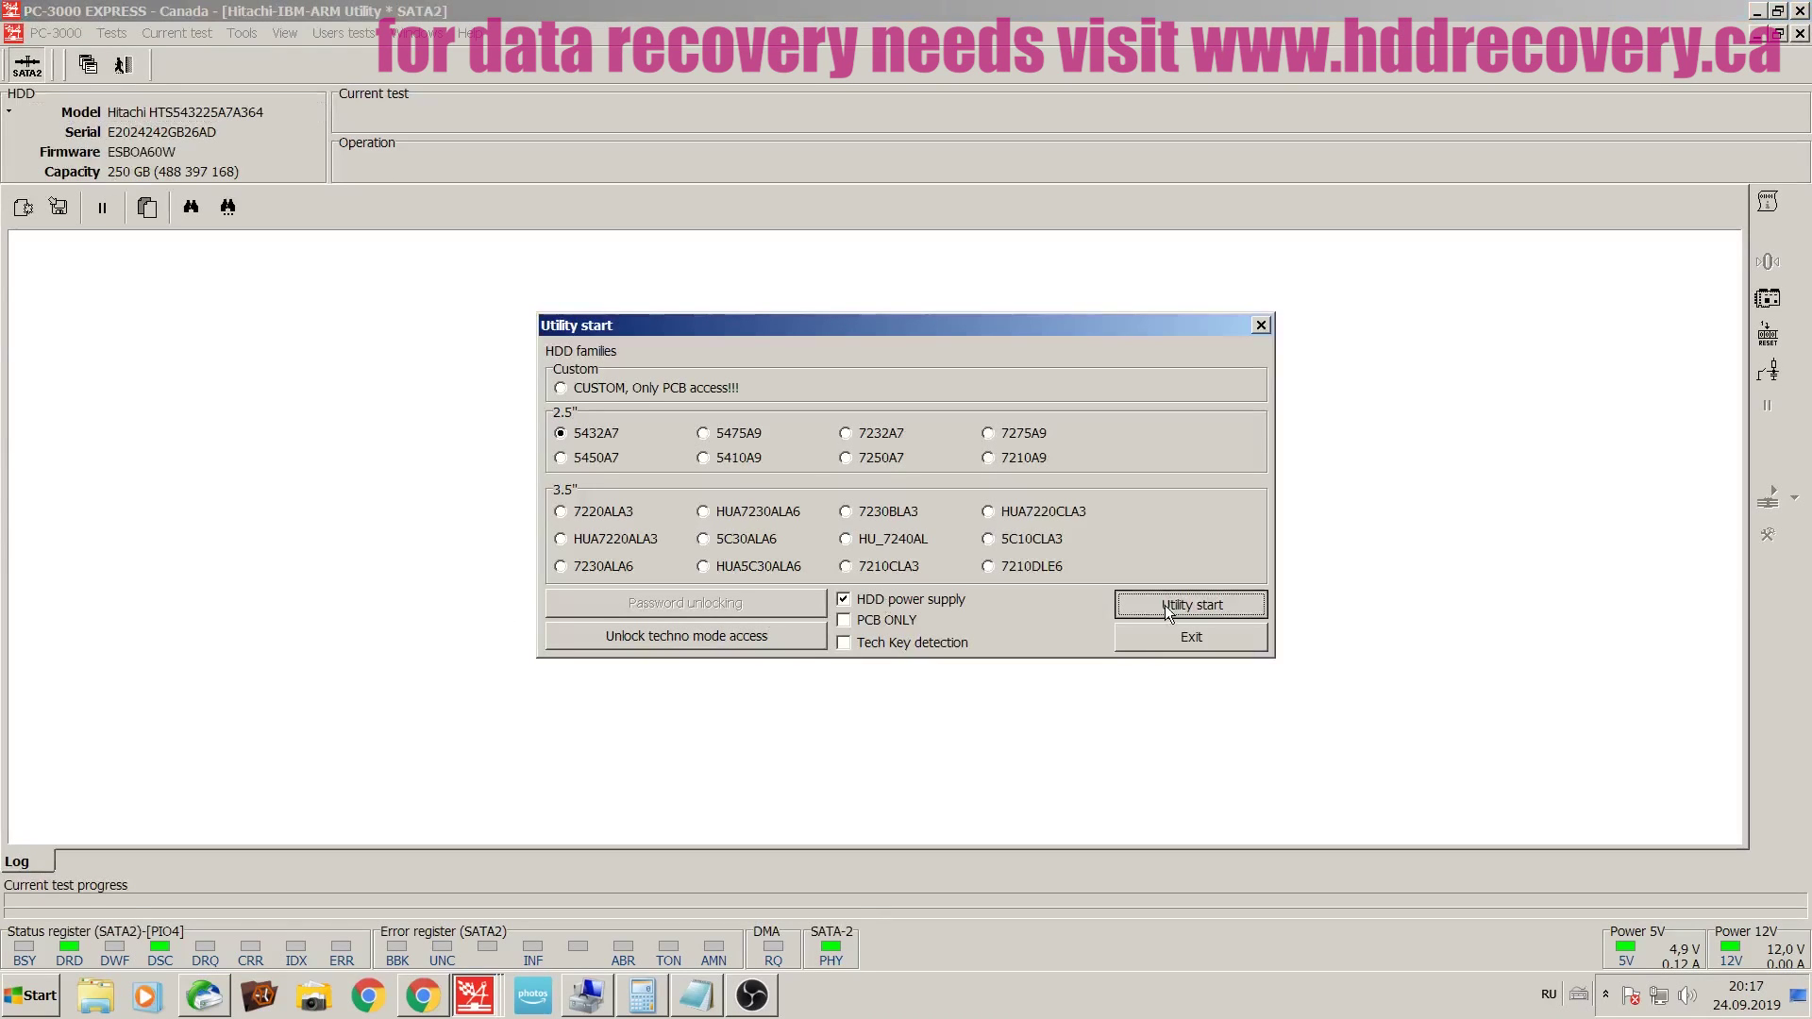
- Start the Hitachi utility for the 5432A7 family and launch Sector Edit on the drive
left_click(1165, 604)
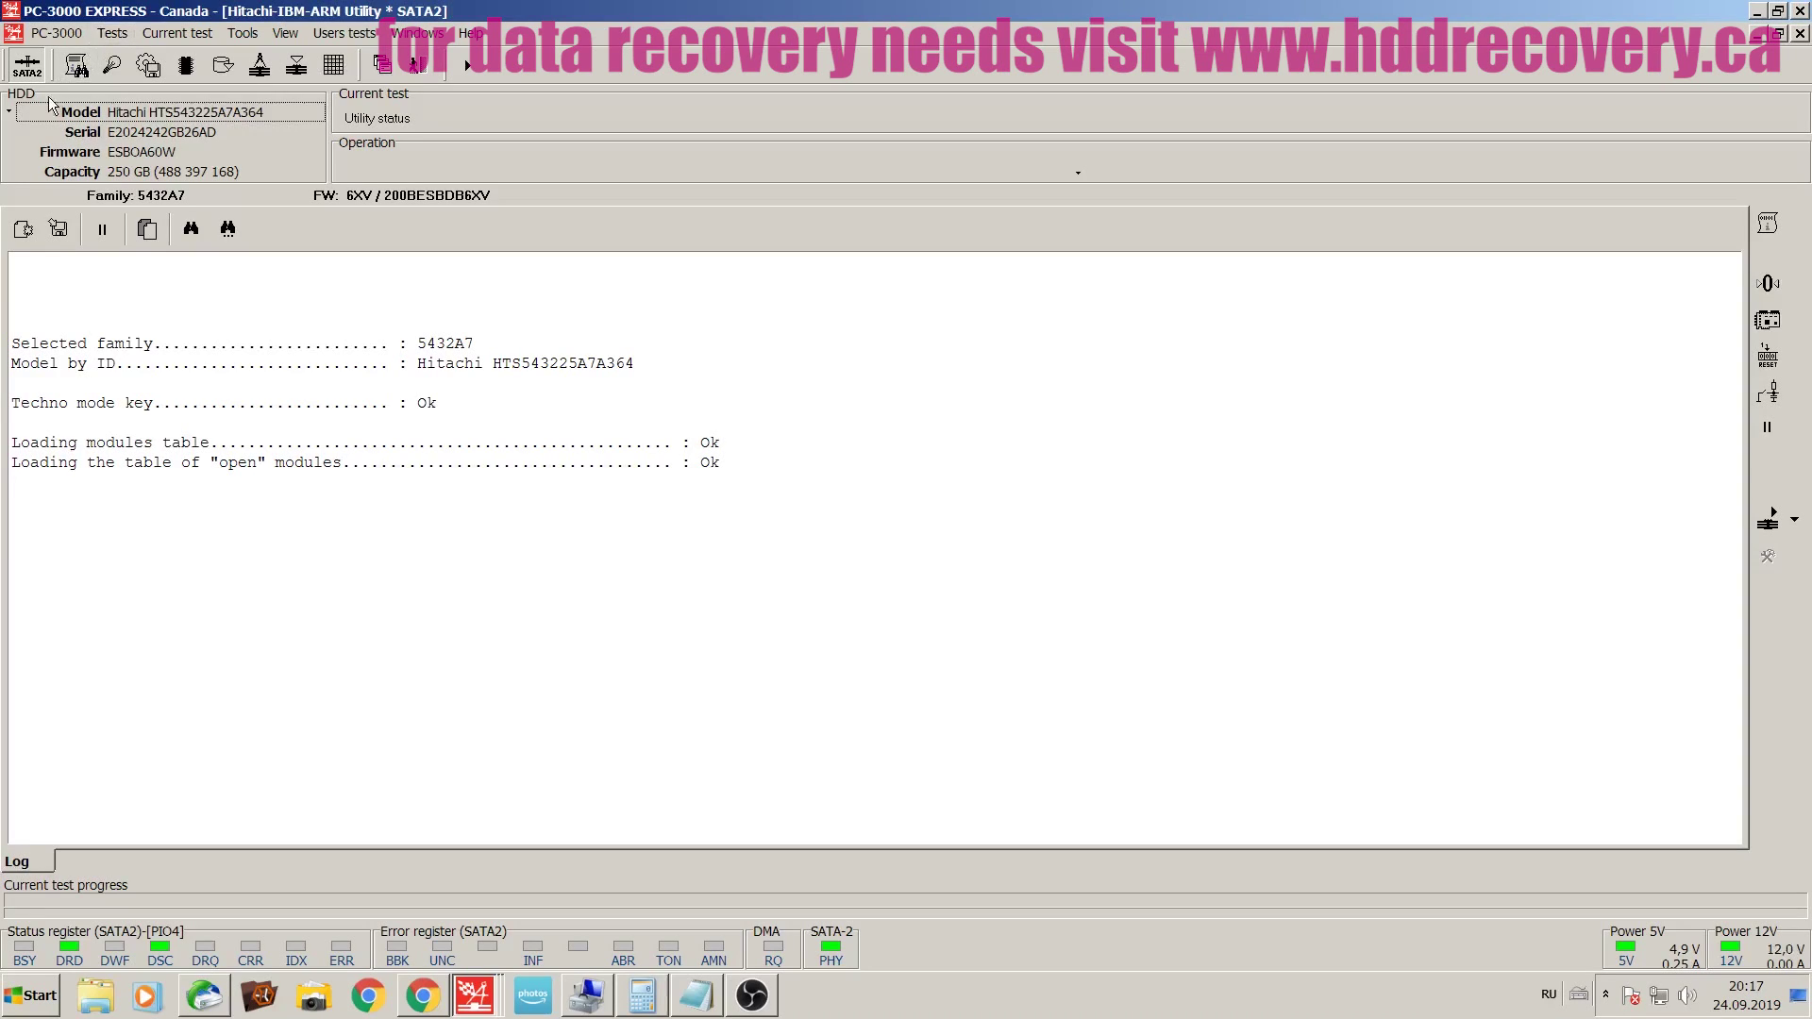
left_click(238, 32)
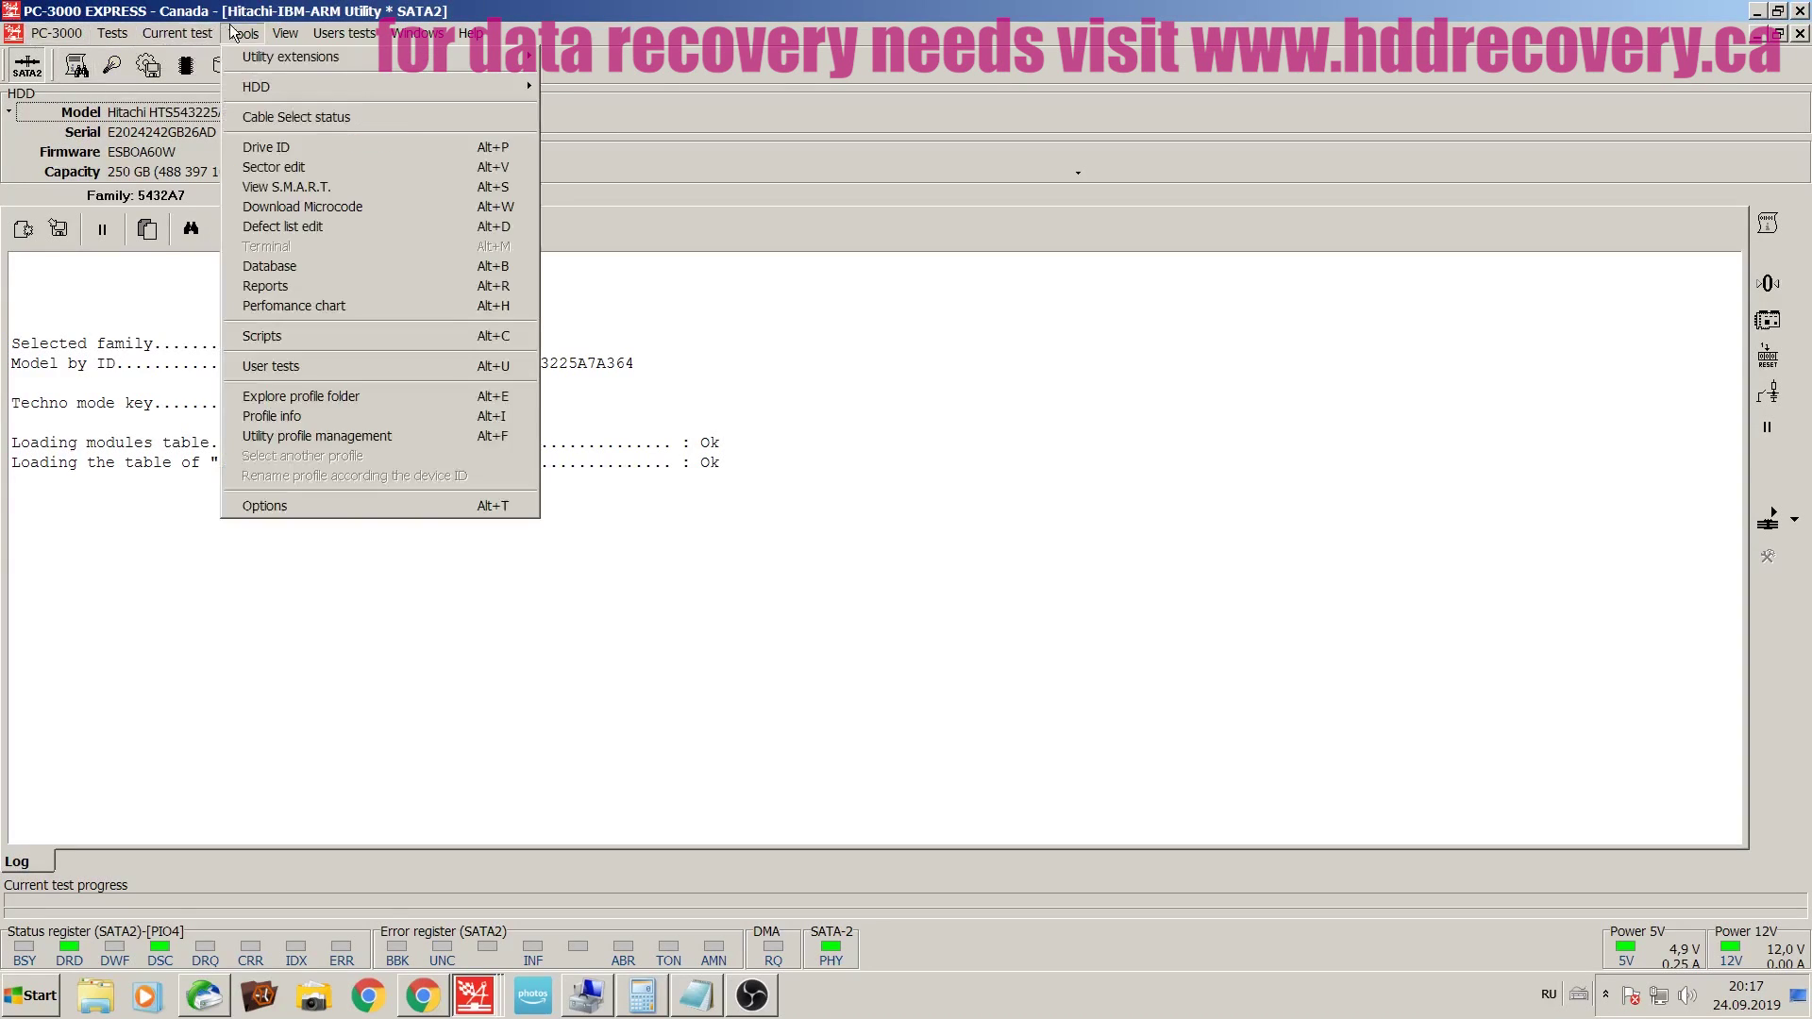
left_click(238, 32)
left_click(237, 32)
left_click(313, 166)
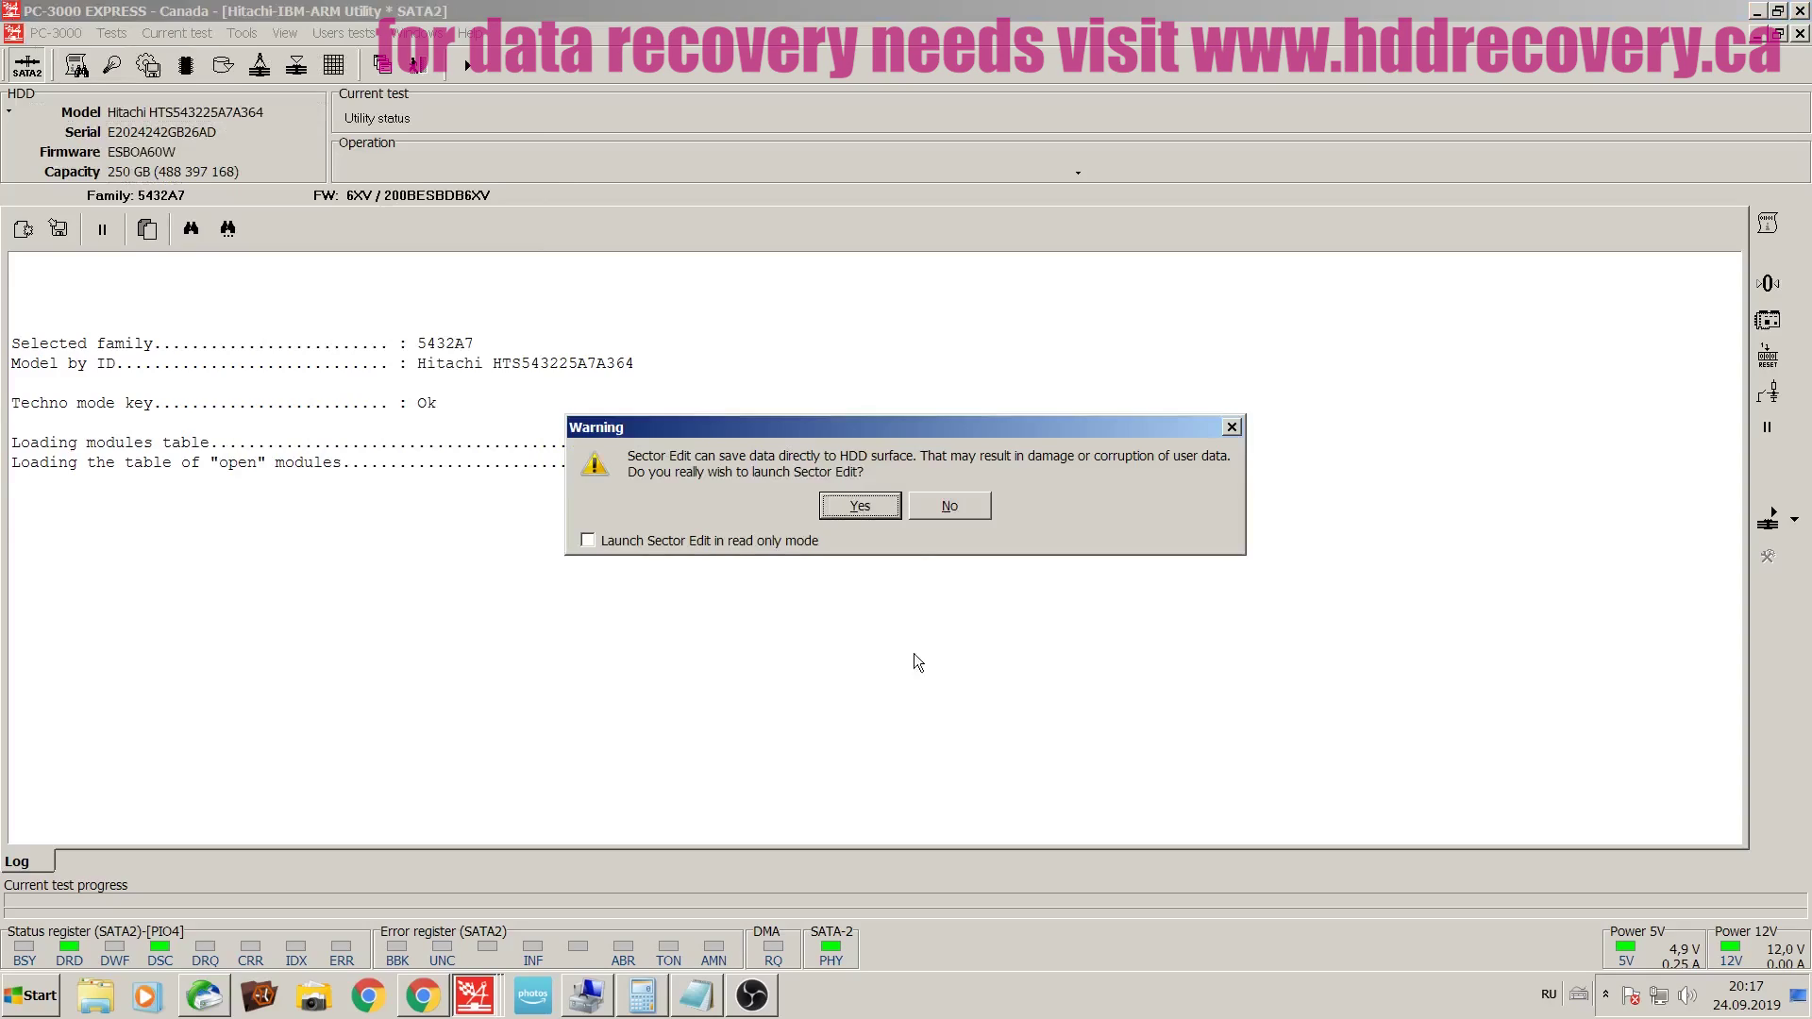
left_click(859, 506)
left_click(921, 519)
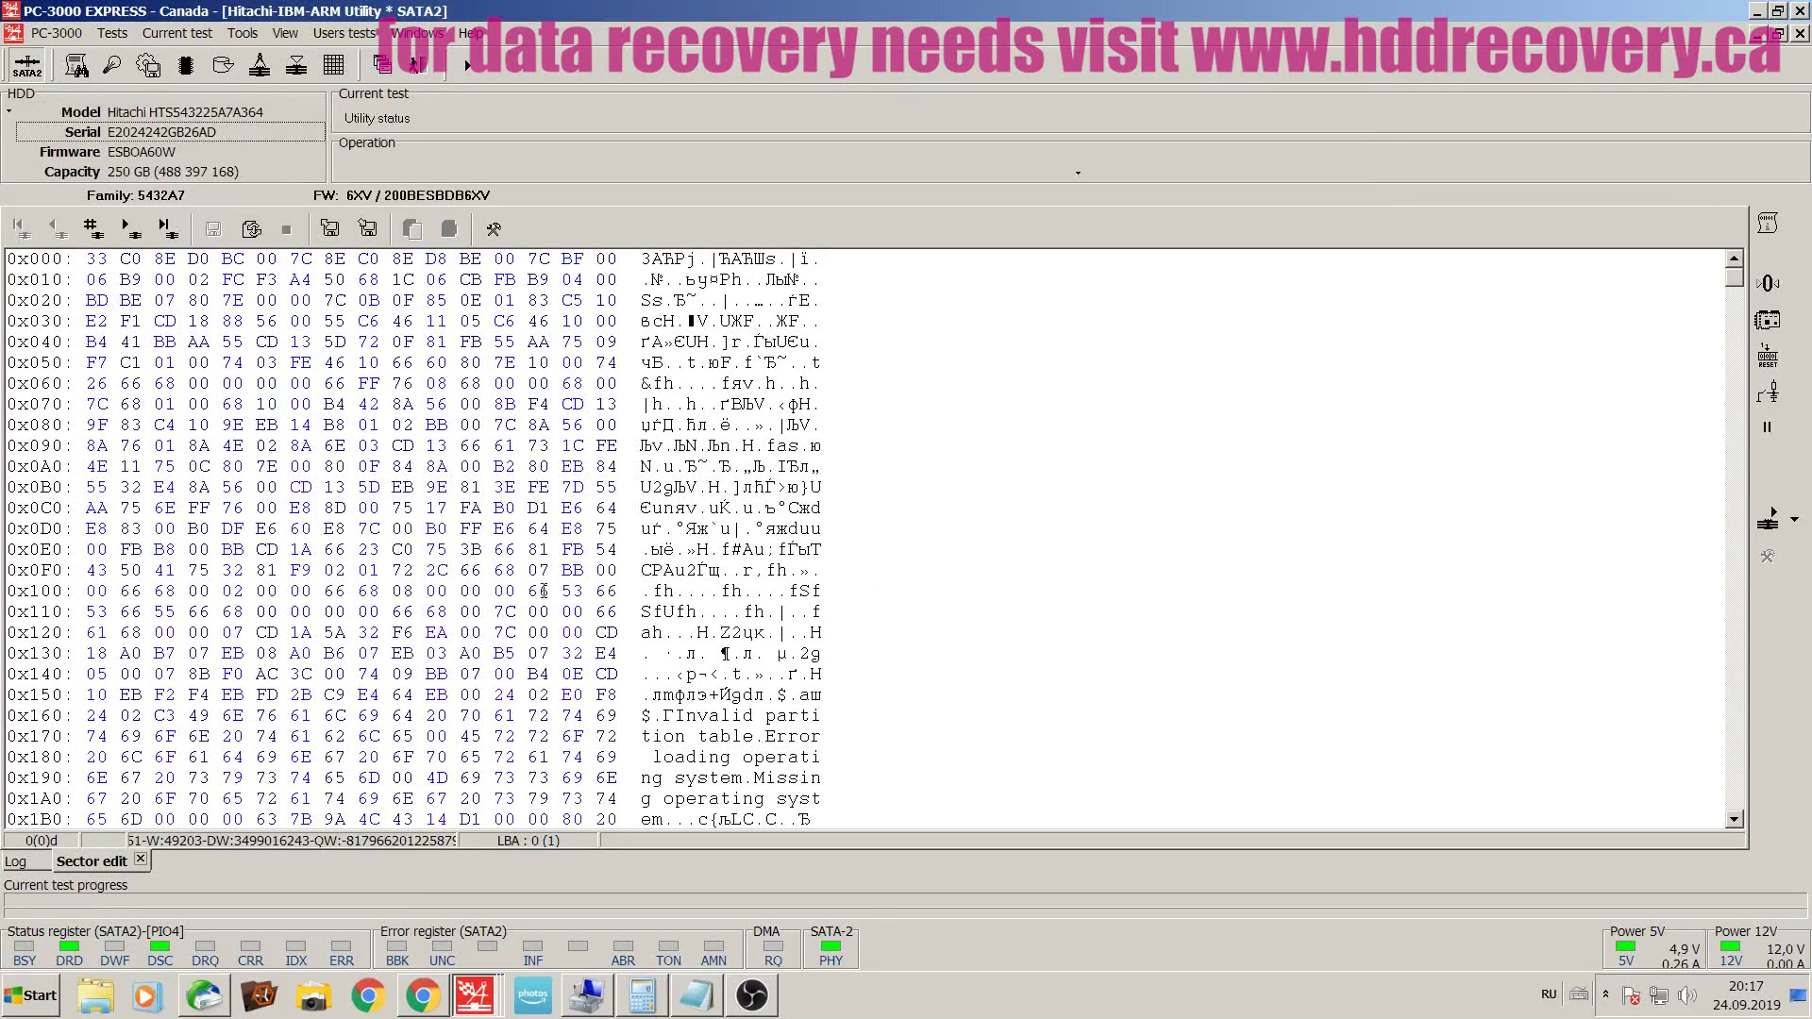
- Inspect the contents of the drive's first sector and its last sector through to the end
left_click_drag(1737, 275, 1684, 755)
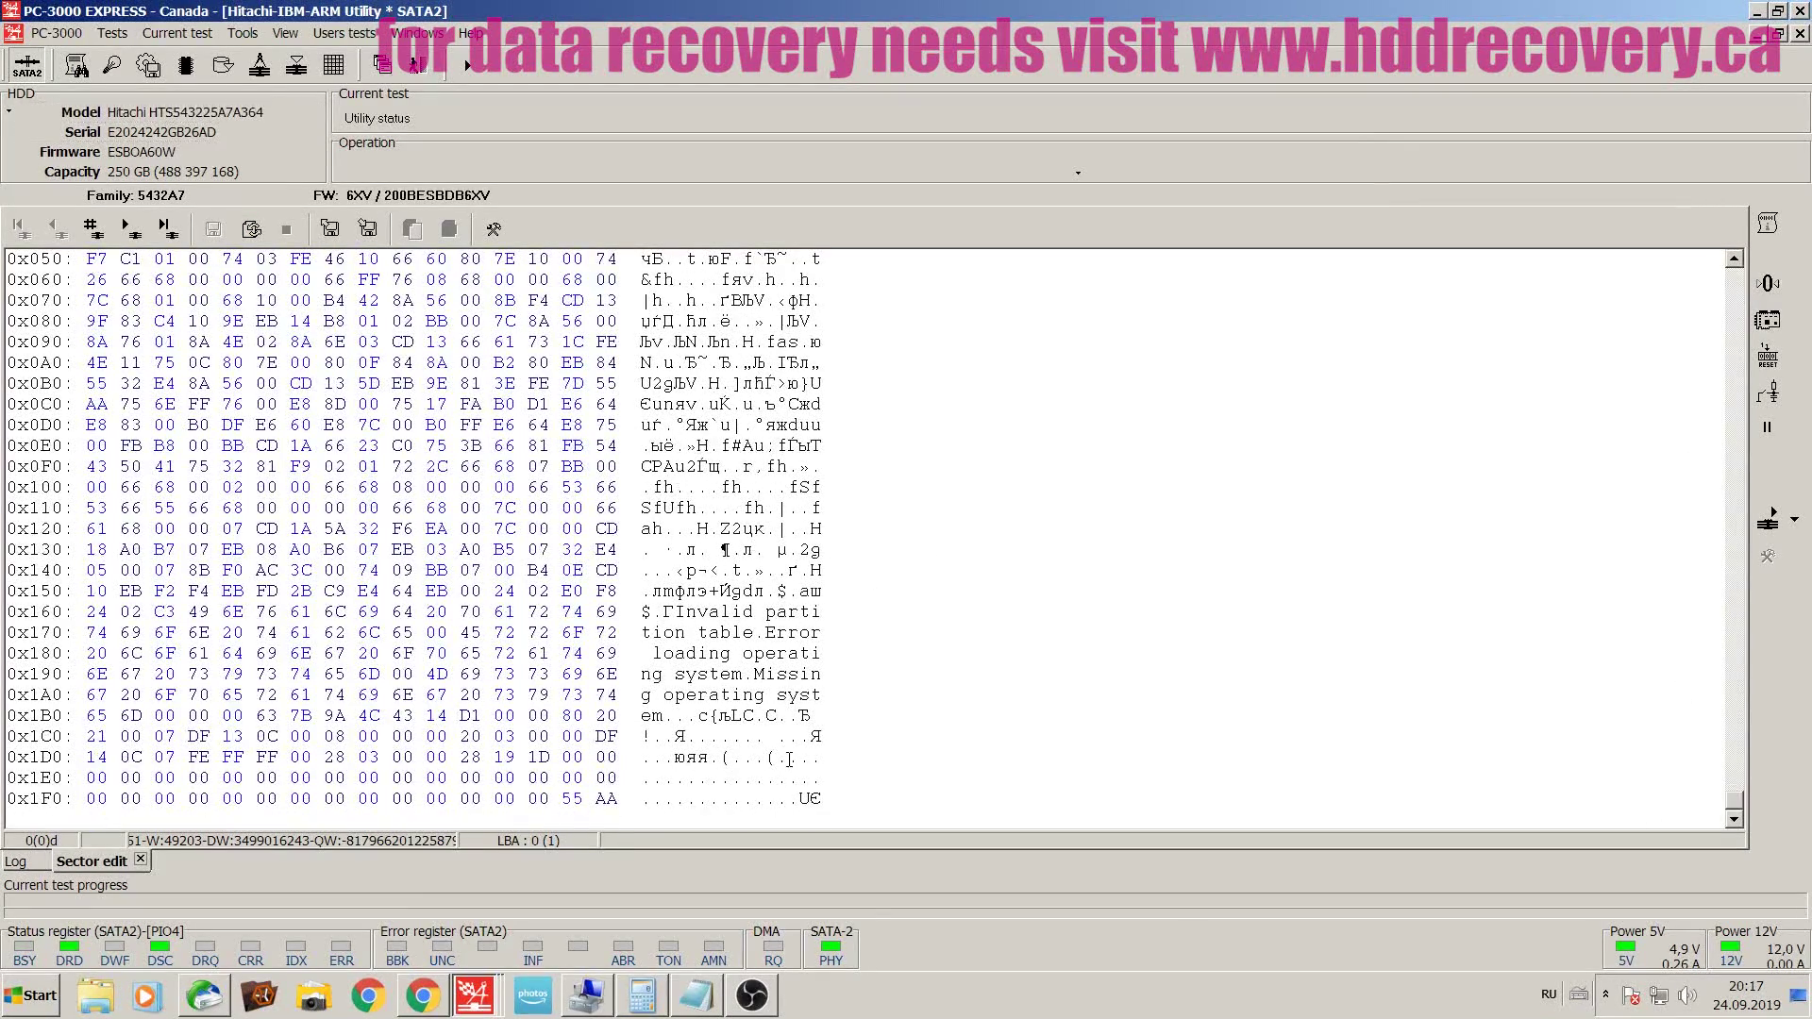
left_click(167, 228)
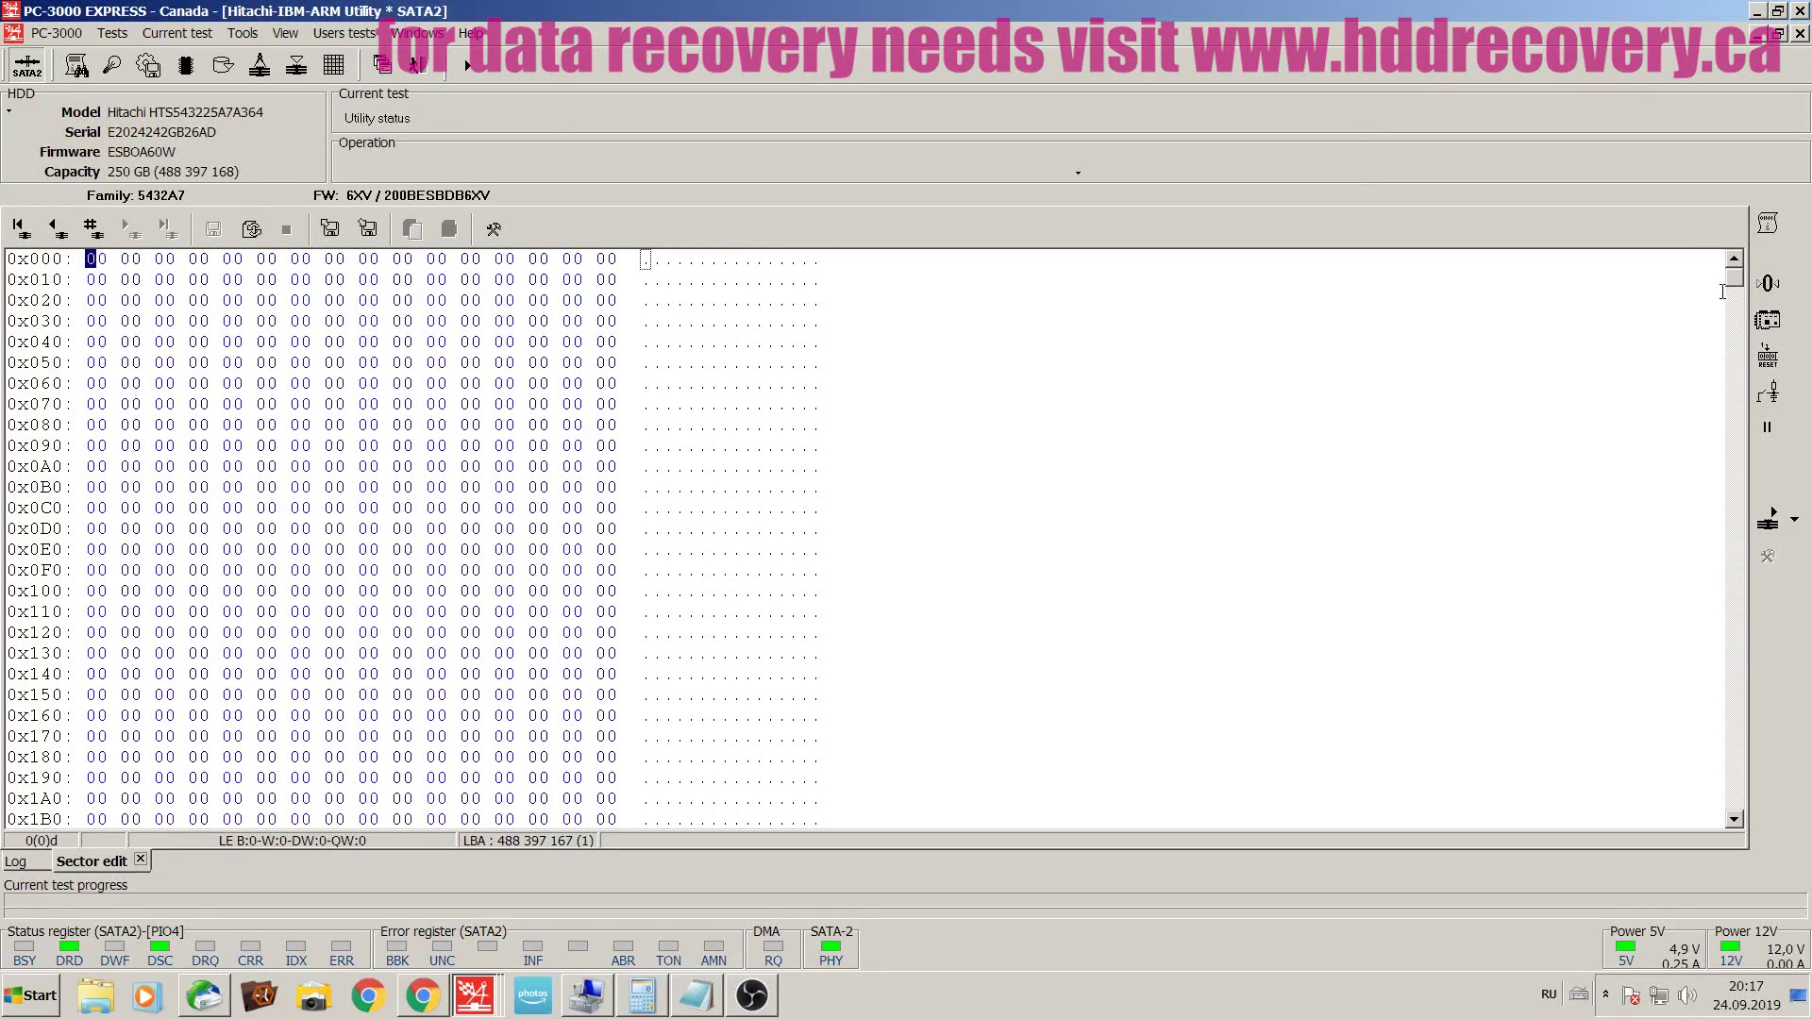
left_click_drag(1735, 285, 1723, 695)
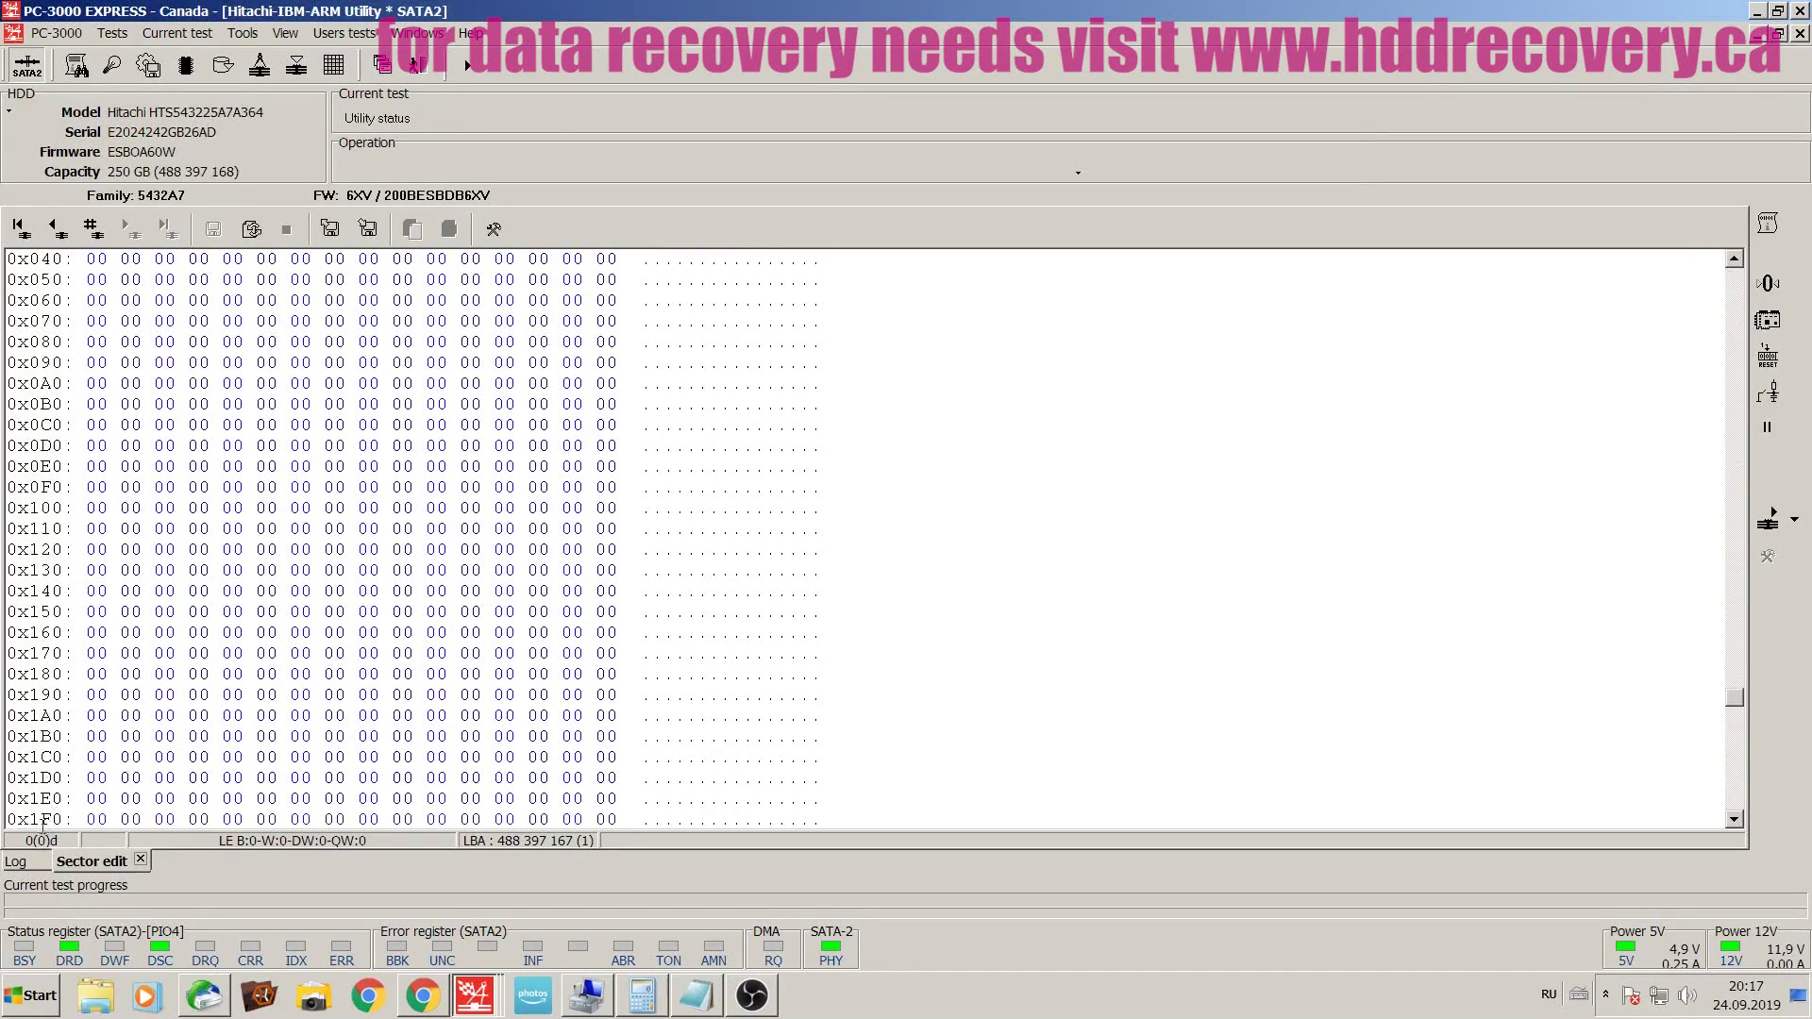
- Back up the HDD service information resources to a new drive profile, leaving out Modules (composite rd.)
left_click(113, 33)
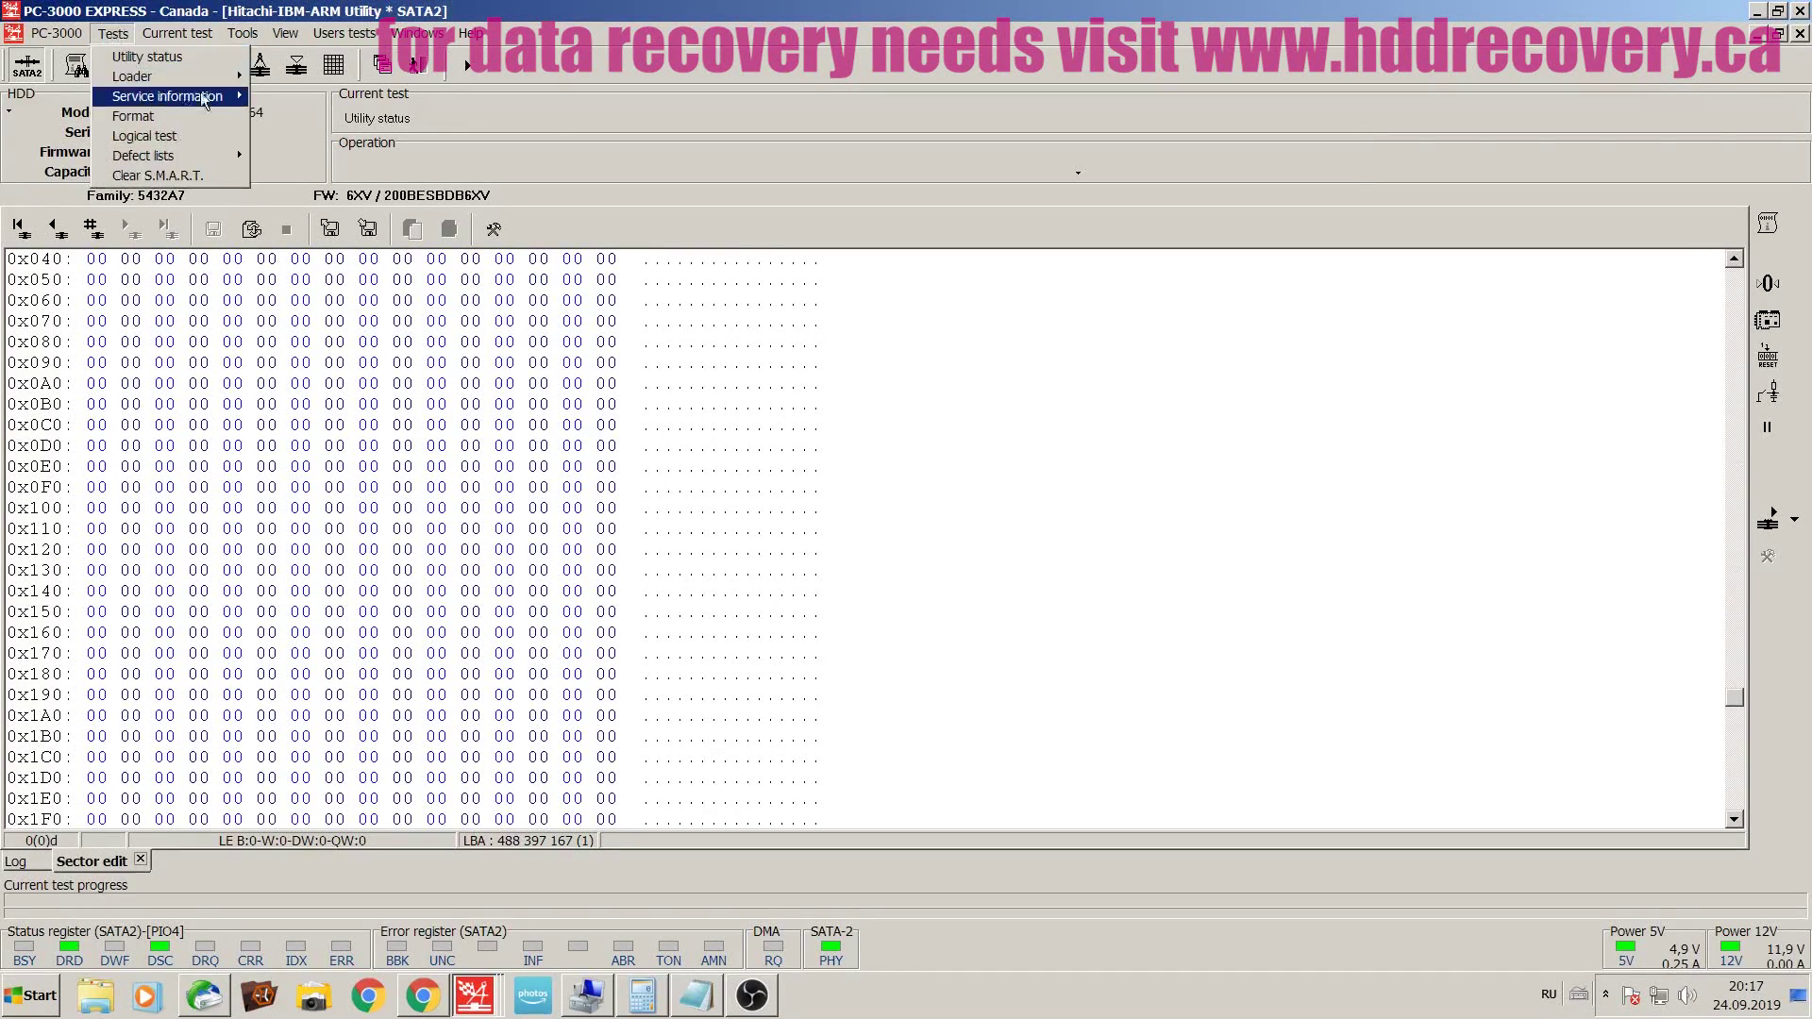
mouse_move(201, 95)
left_click(302, 96)
left_click(1044, 694)
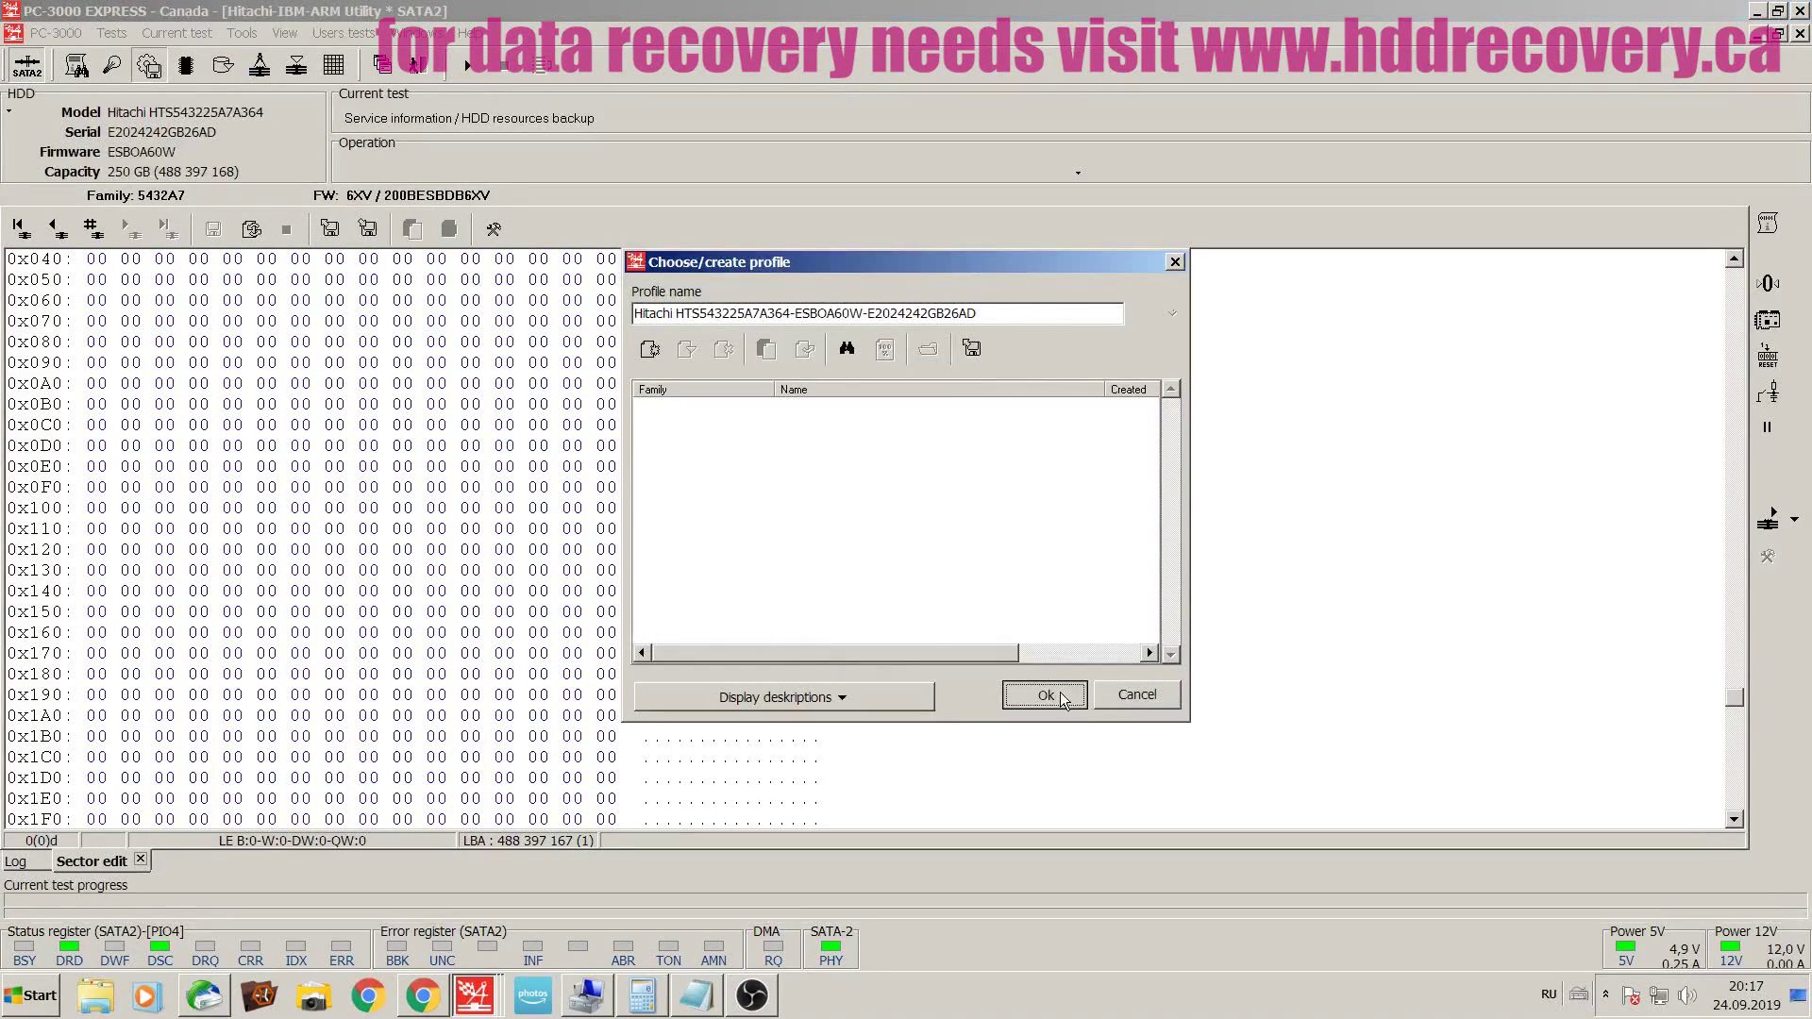
left_click(1001, 662)
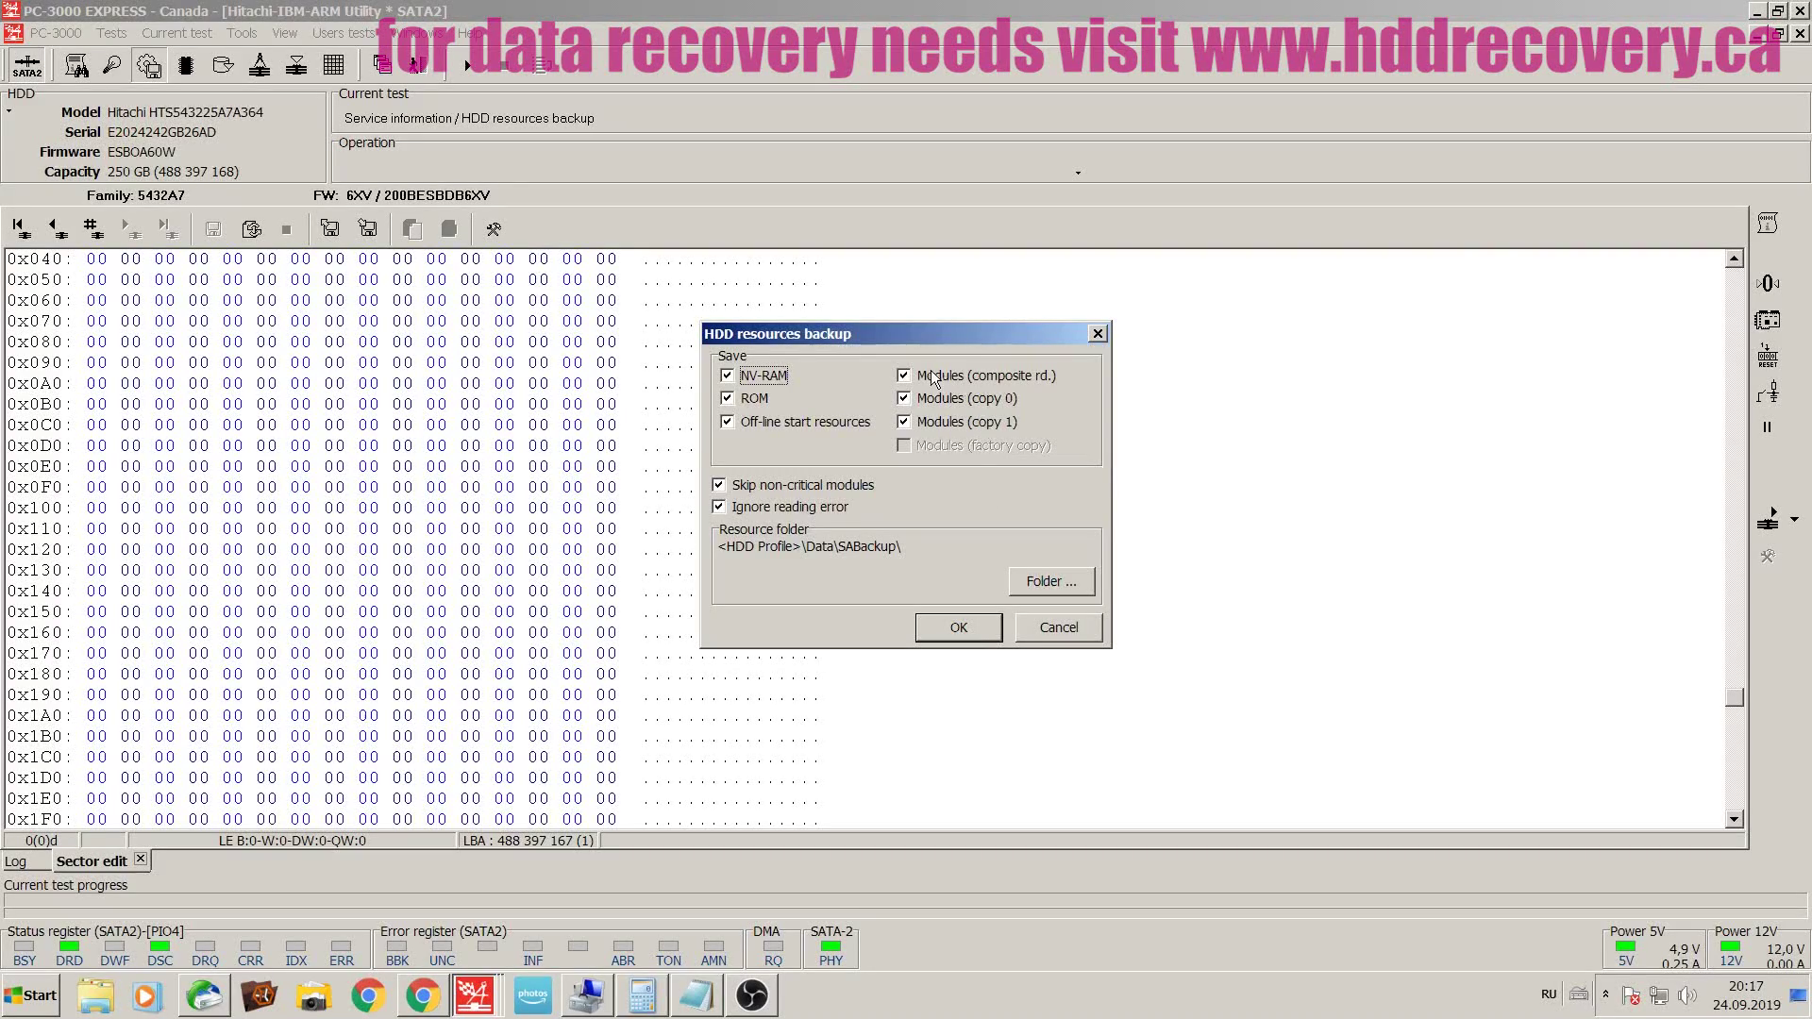
left_click(908, 378)
left_click(970, 625)
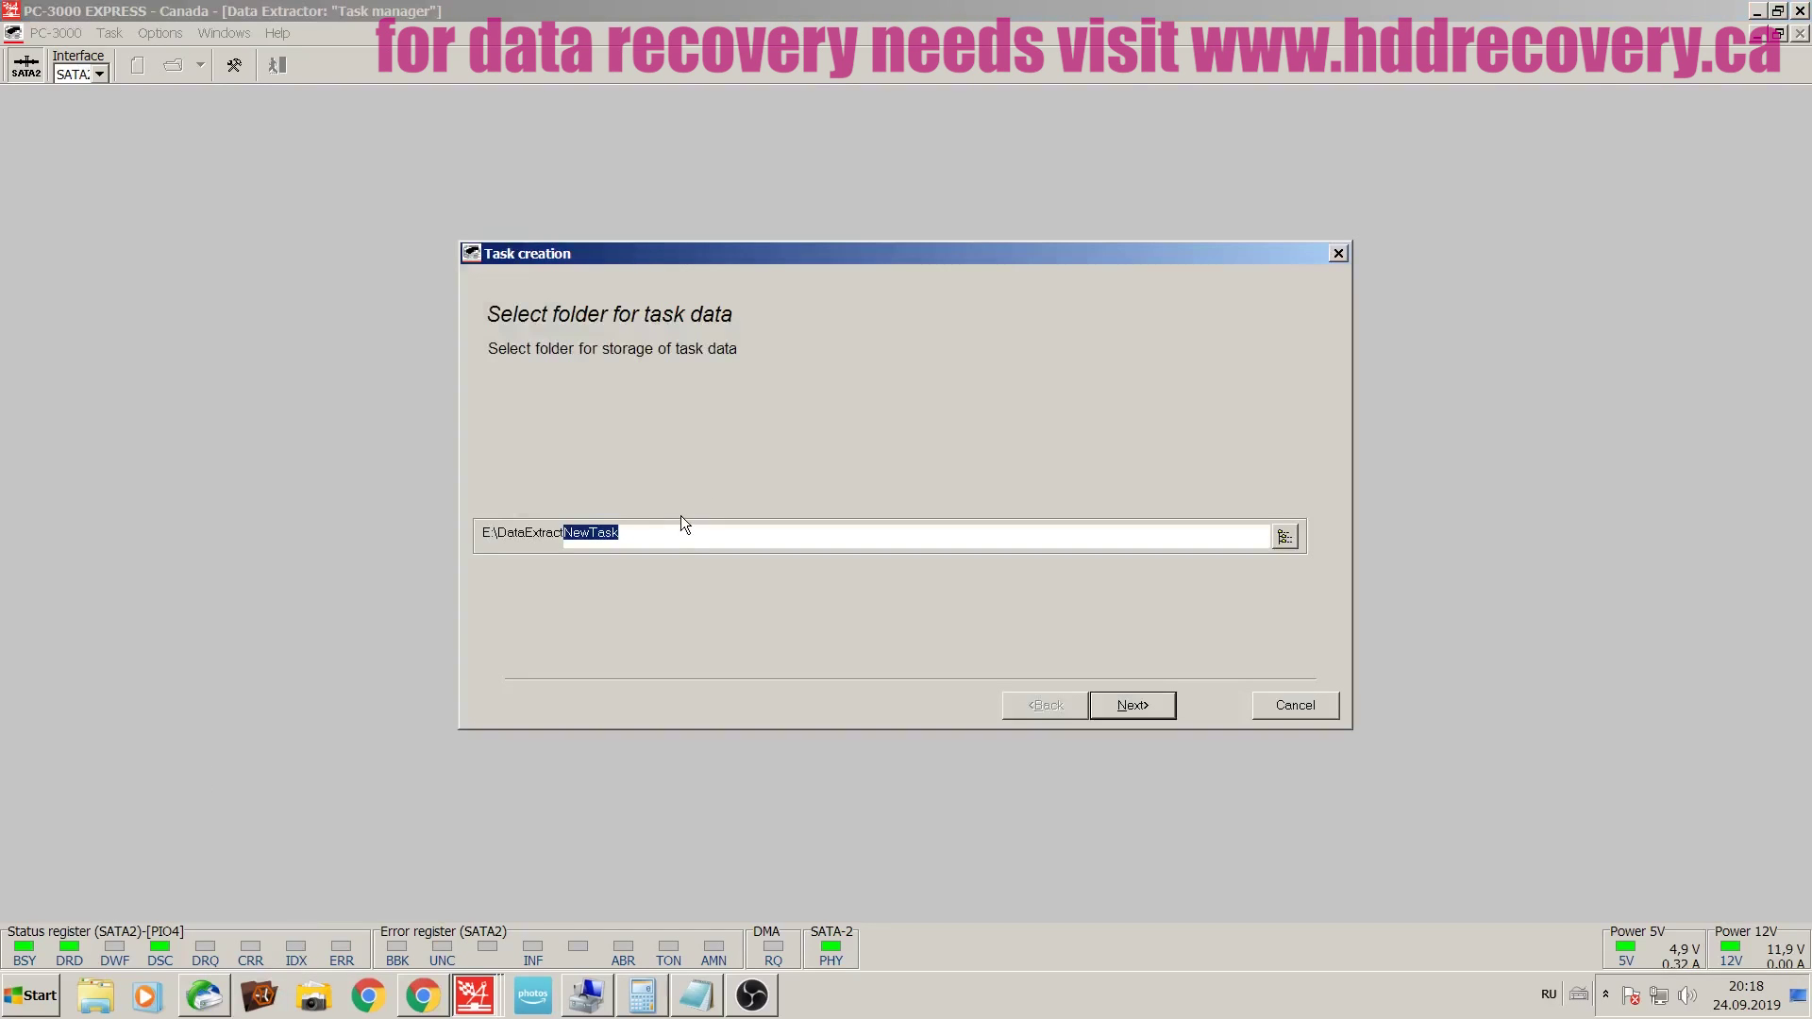
- Set up a Data Extractor task named "5902 to IMG" with PC3000 SATA2 as source and the default initialization options
type("5902 to IMG")
key("Return")
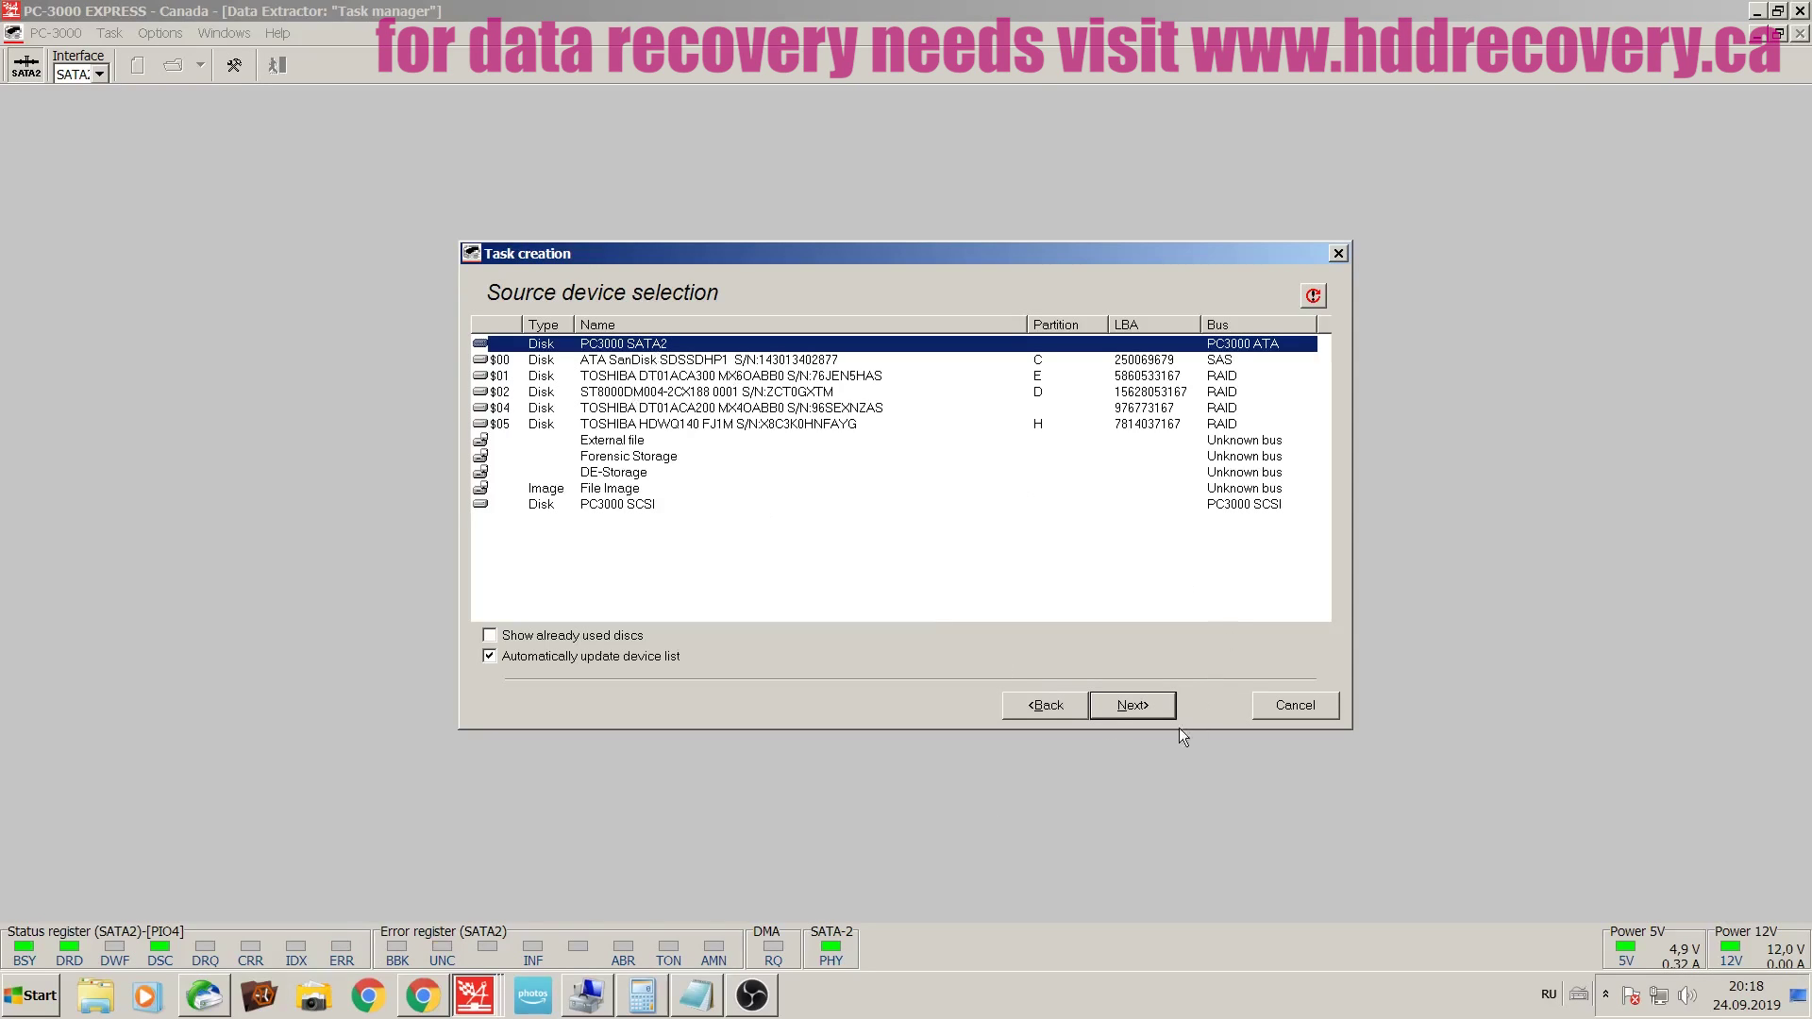
left_click(1123, 708)
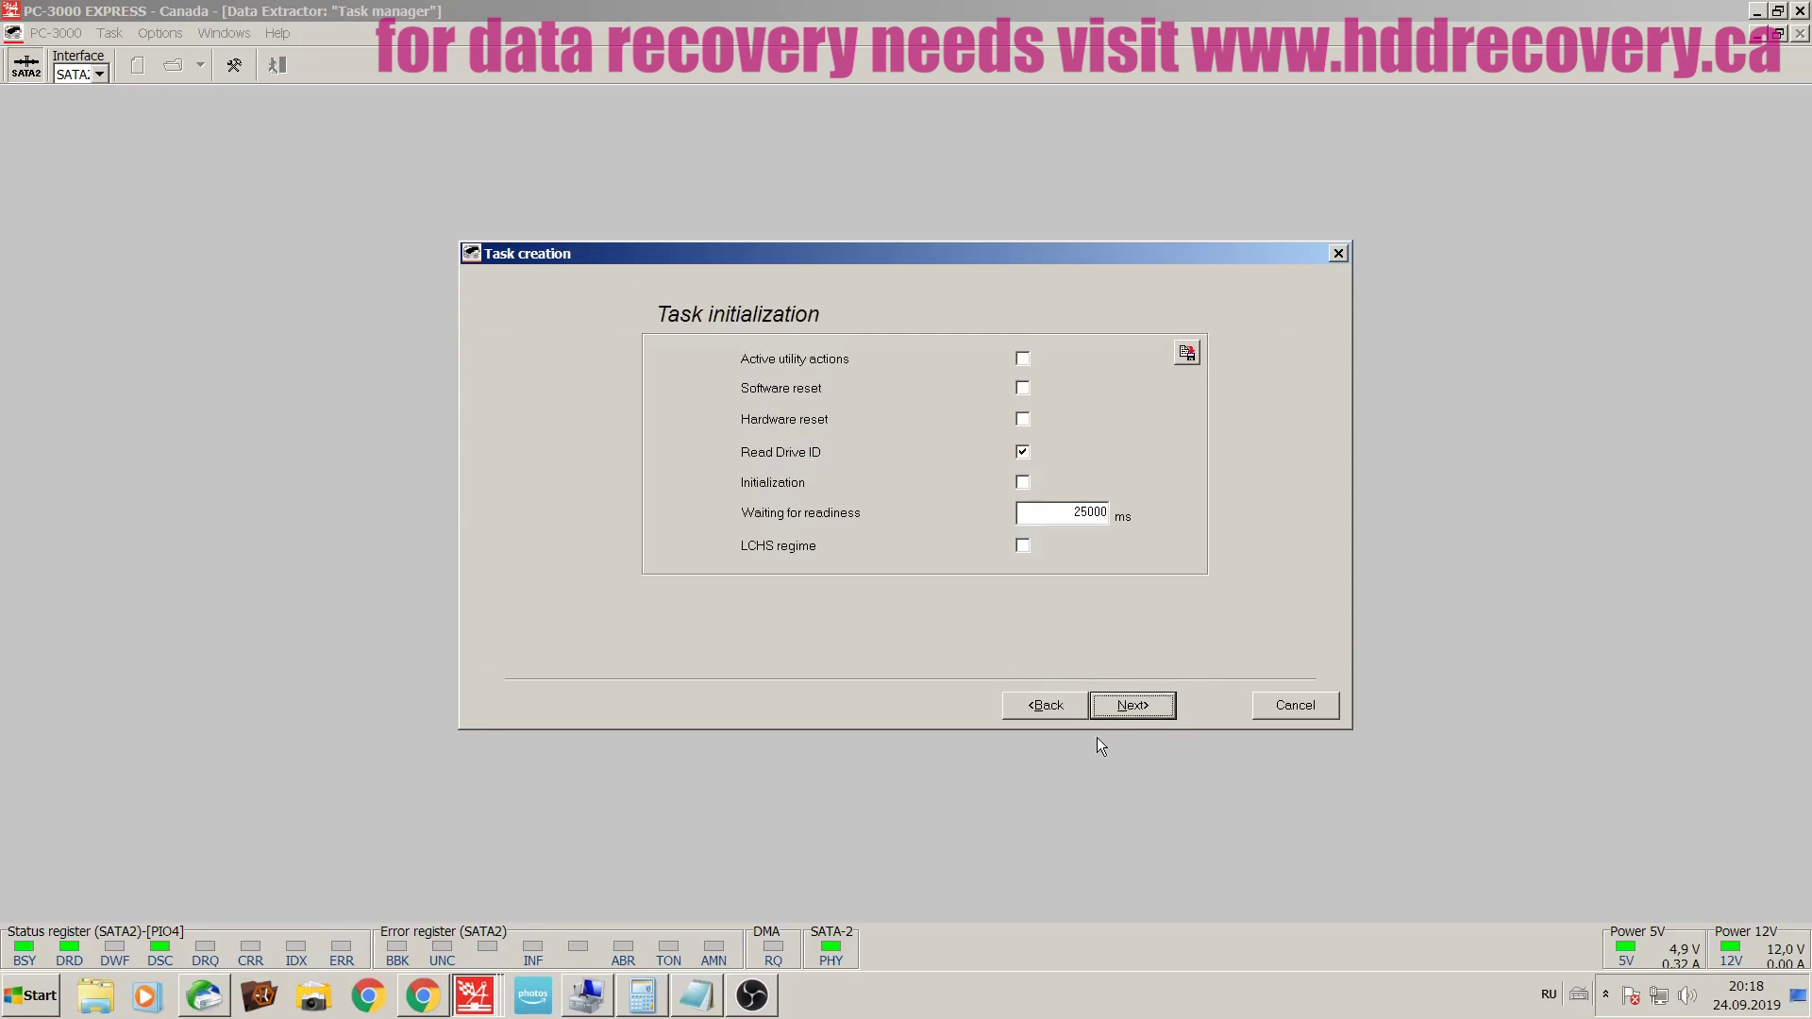
left_click(1145, 707)
left_click(1146, 707)
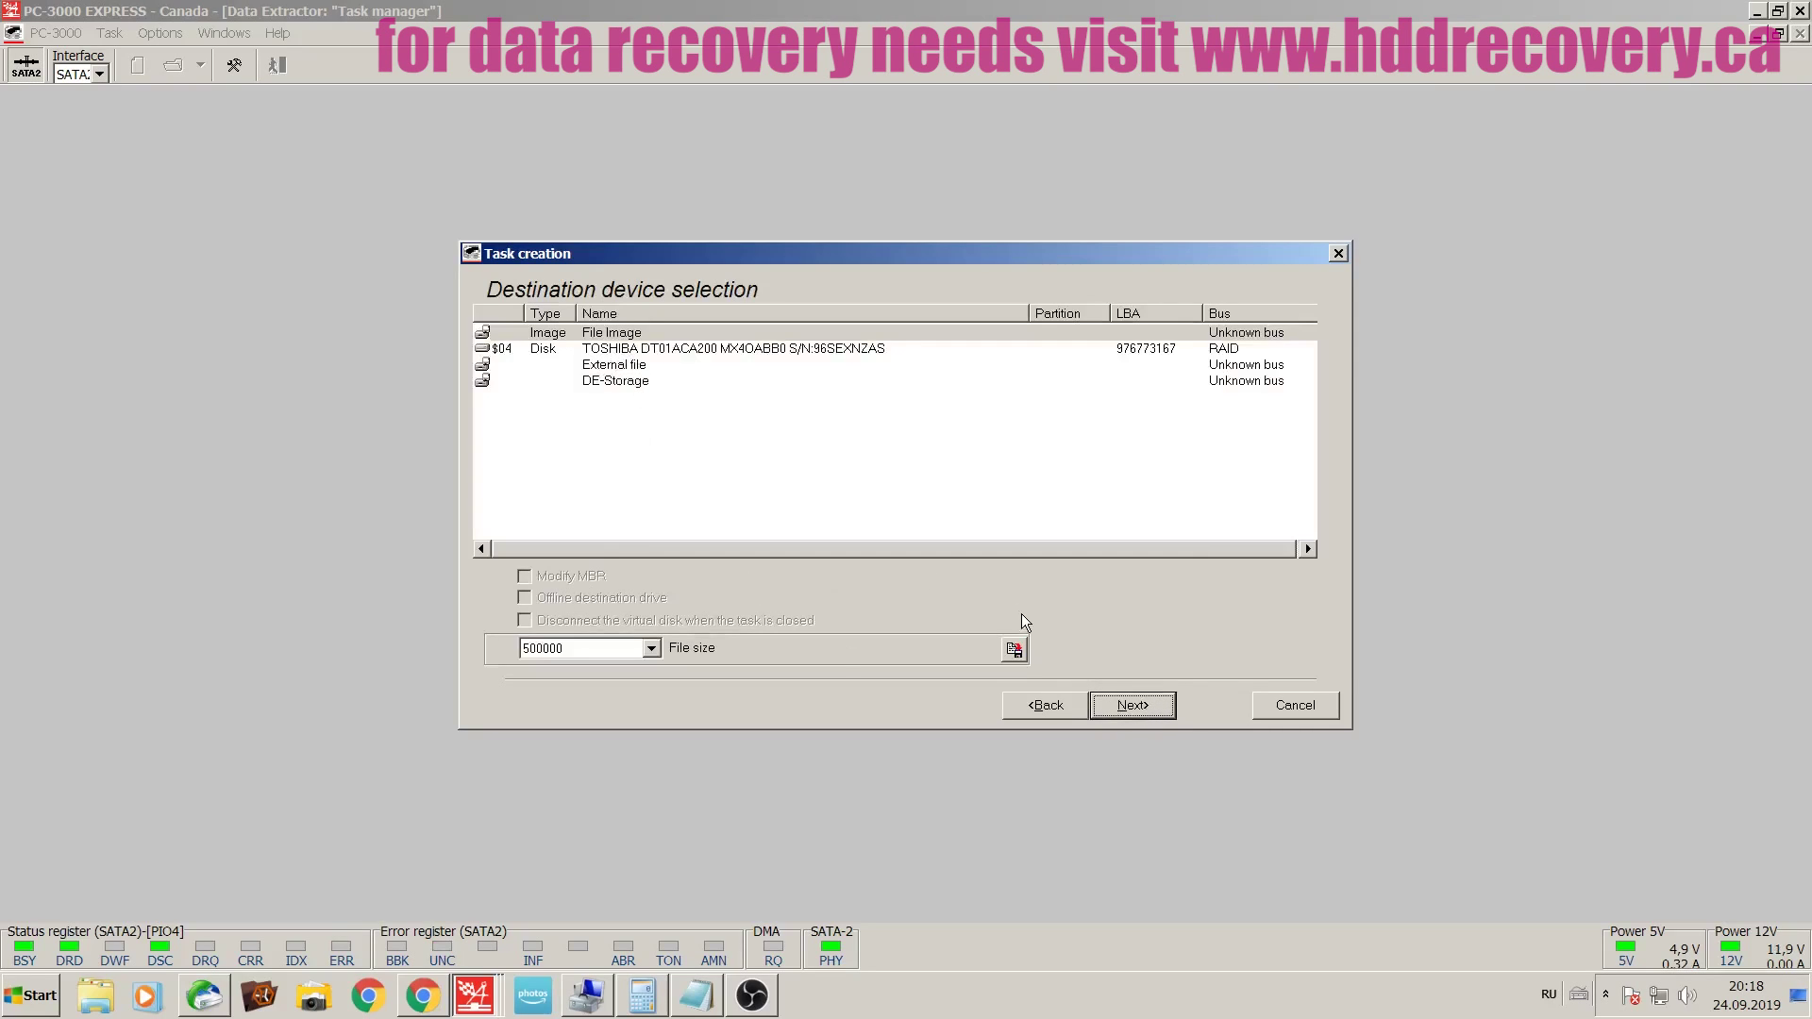
- Use File Image as the task's destination with a larger file size and finish creating the task
left_click(1071, 710)
left_click(1159, 710)
left_click(1157, 709)
left_click(1045, 706)
left_click(651, 649)
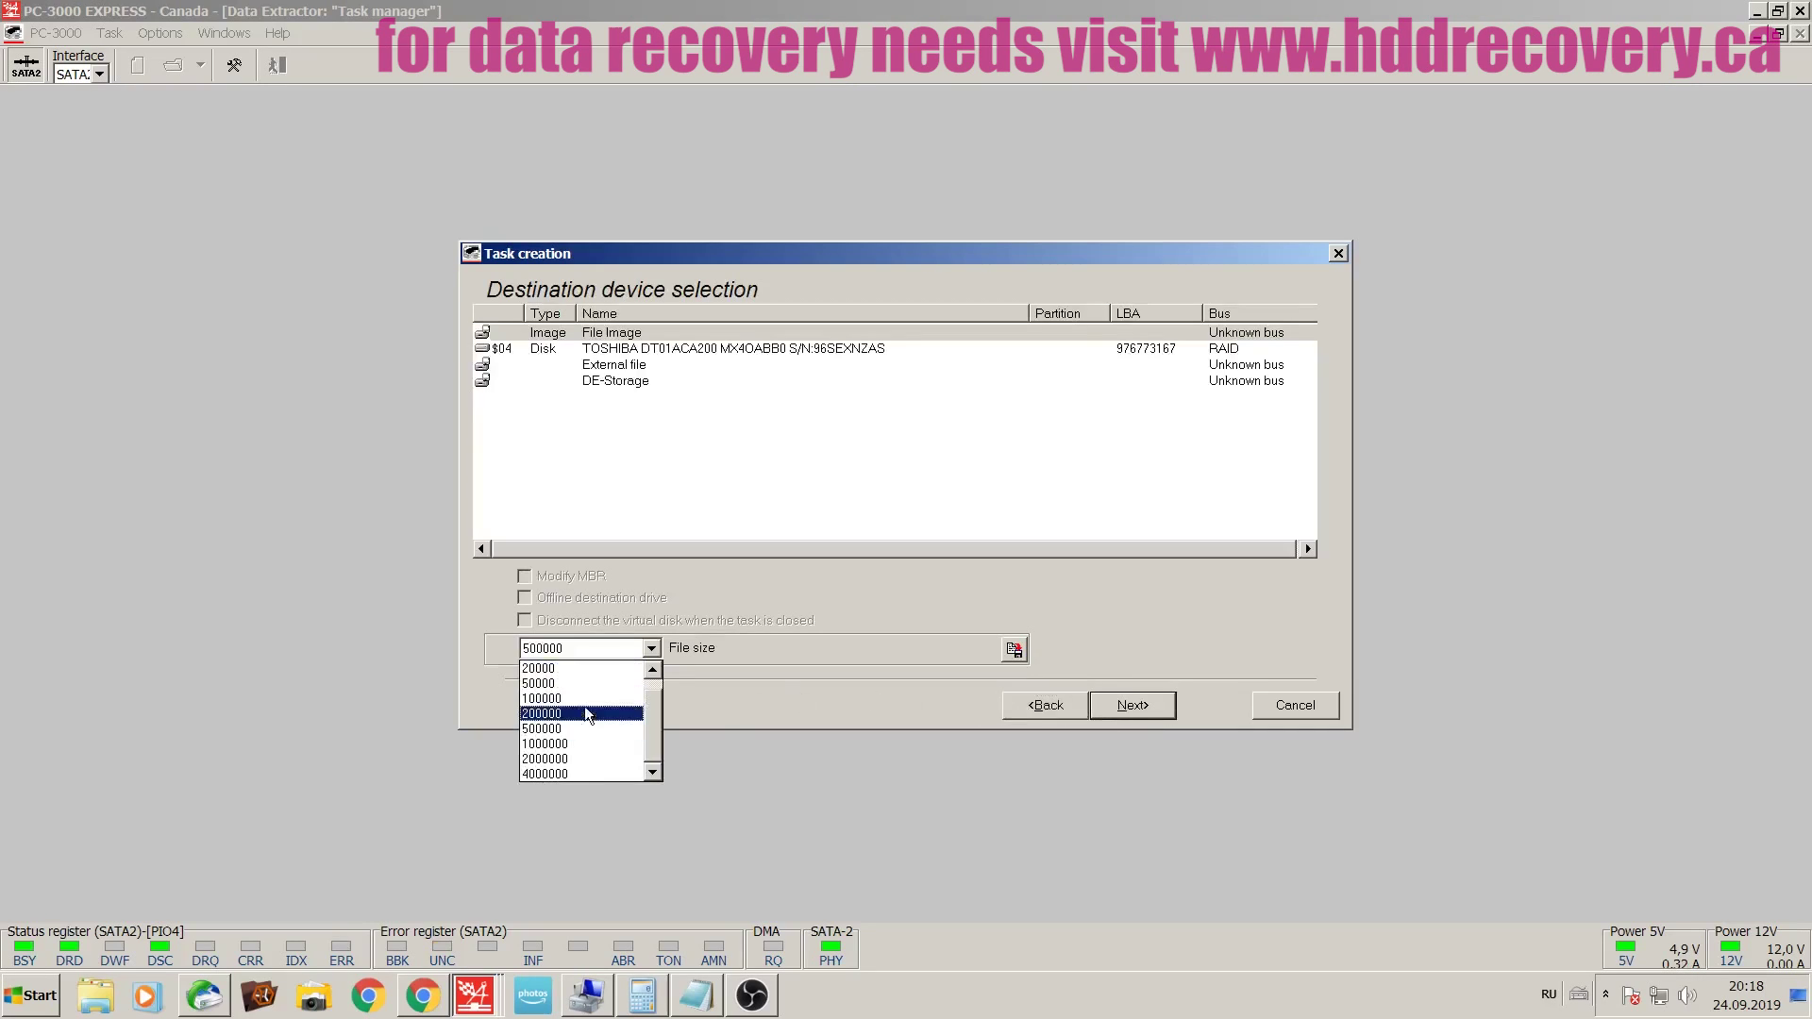
left_click(576, 752)
left_click(1137, 708)
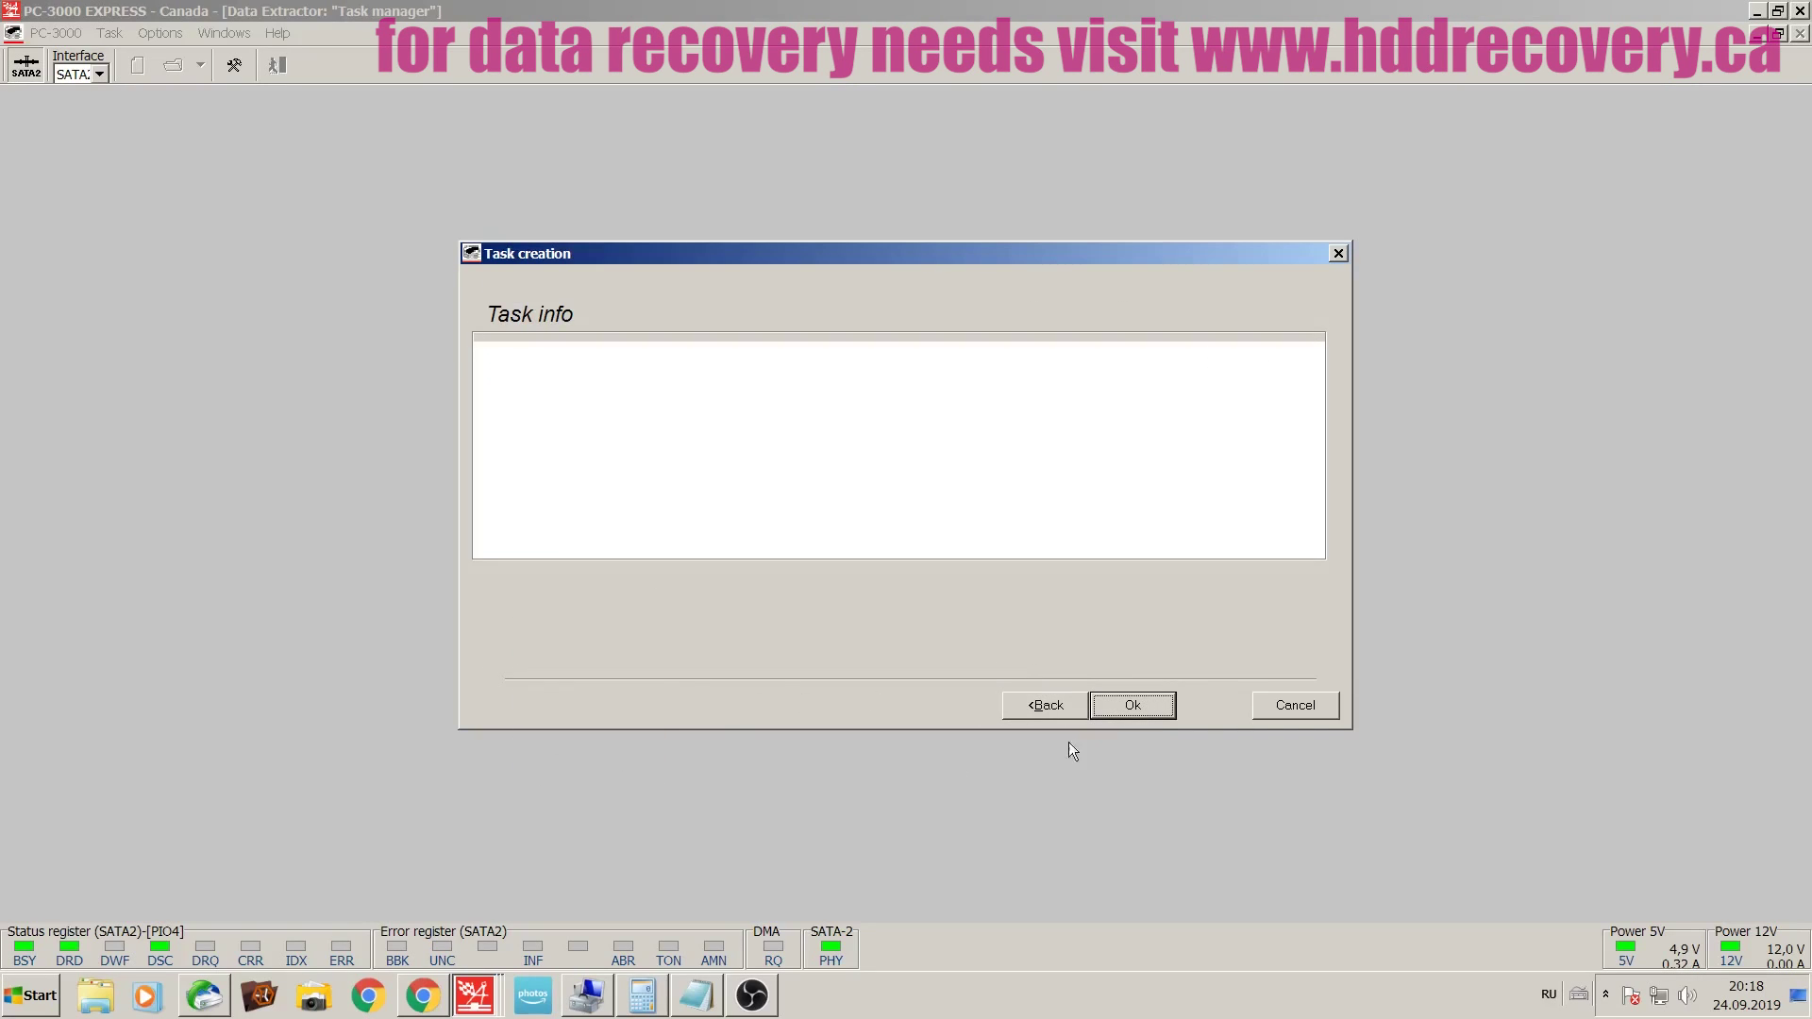
left_click(1131, 708)
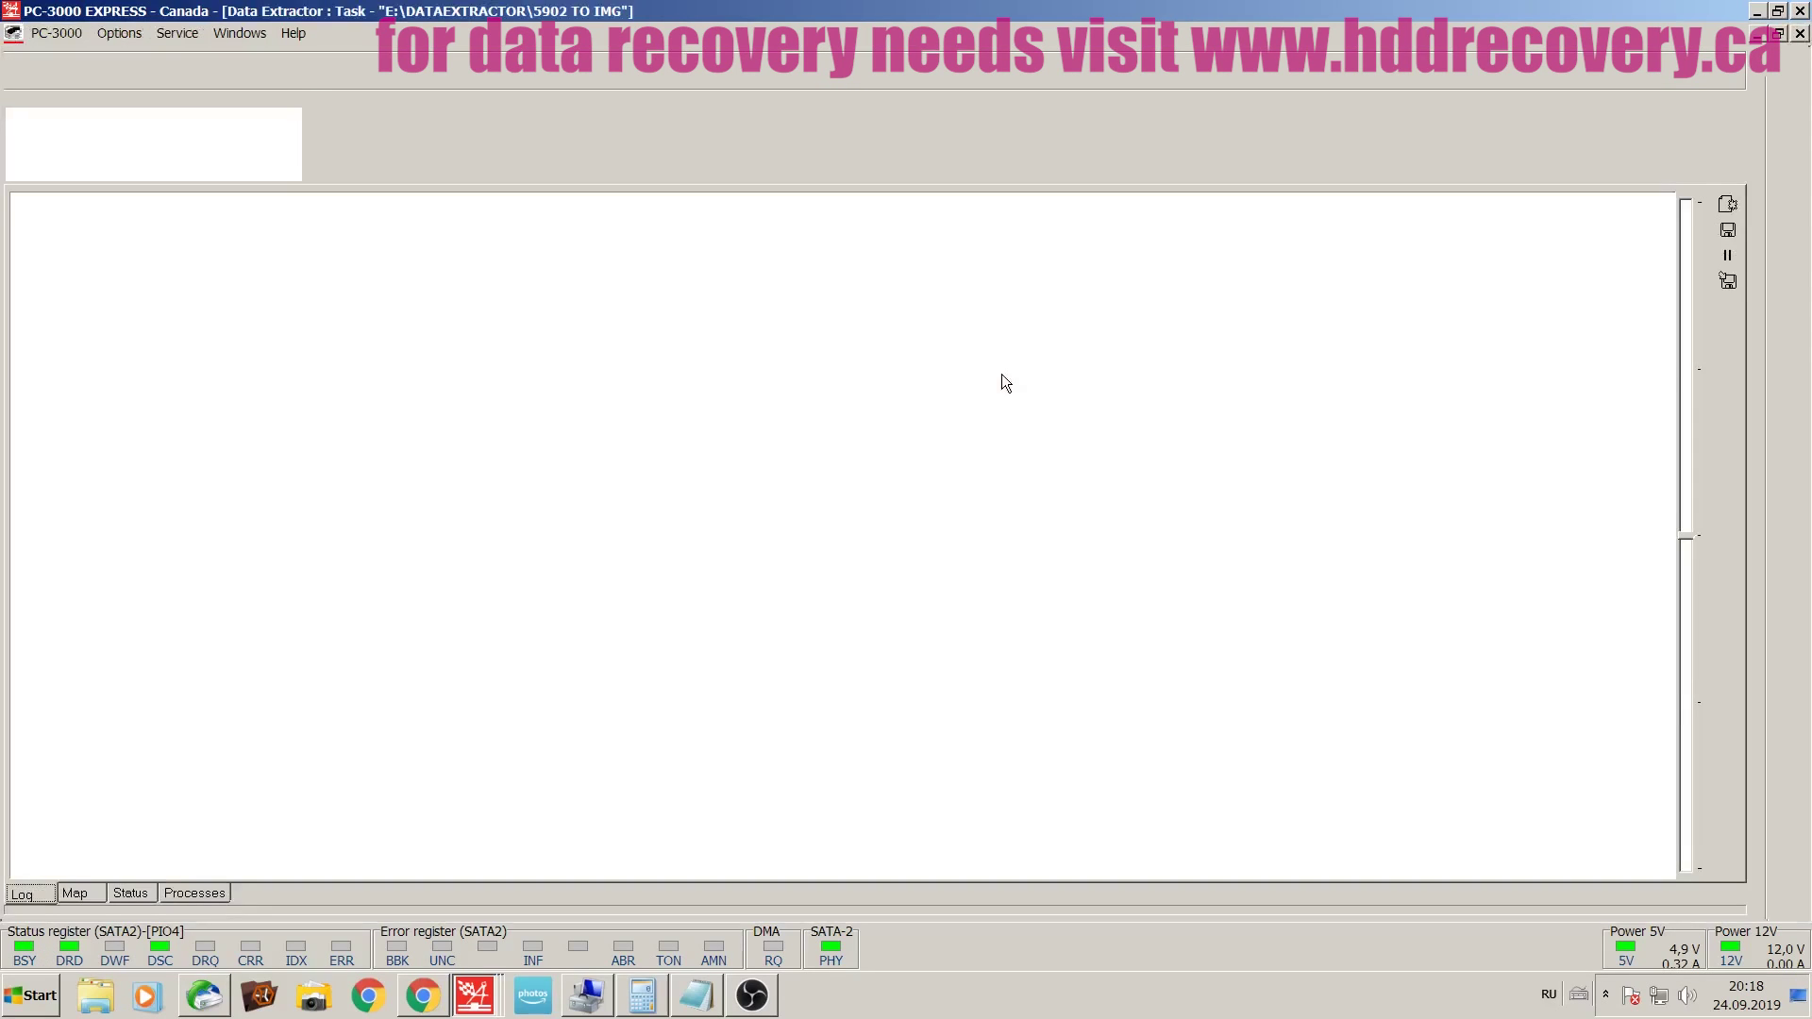
- Build the heads map for the full LBA range from 0 to 488397167
left_click(1790, 346)
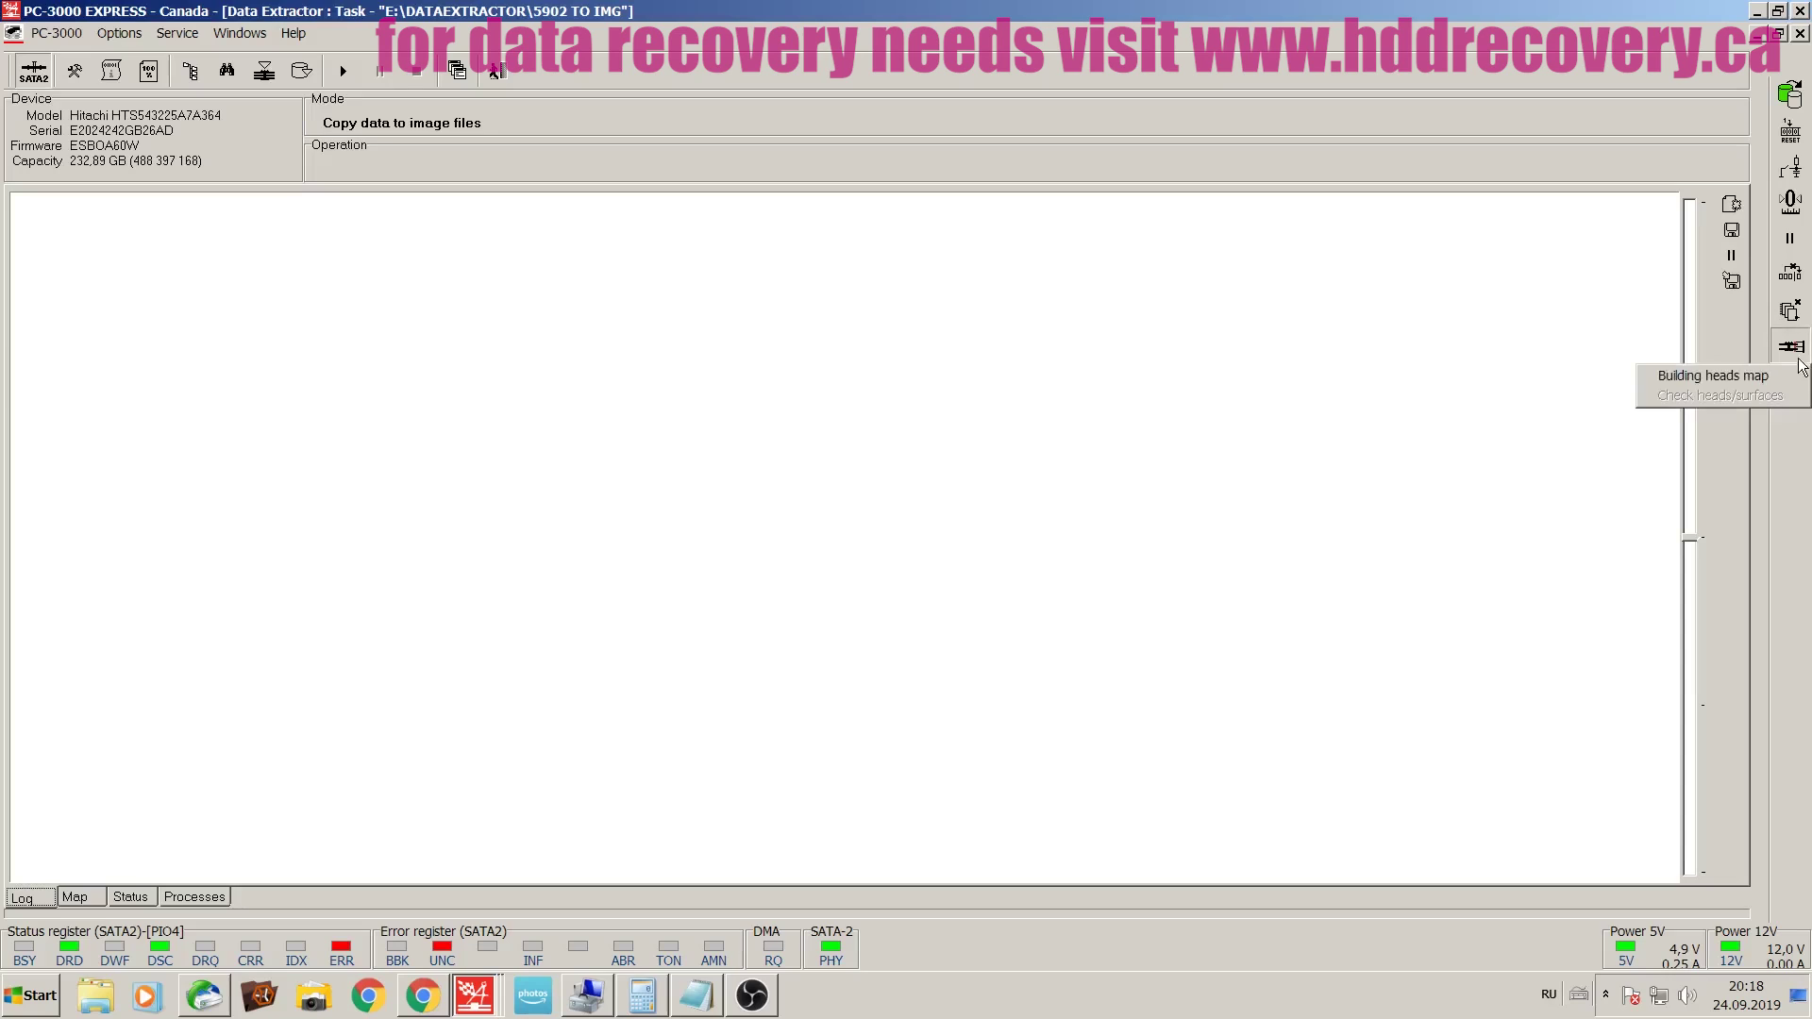
left_click(1700, 377)
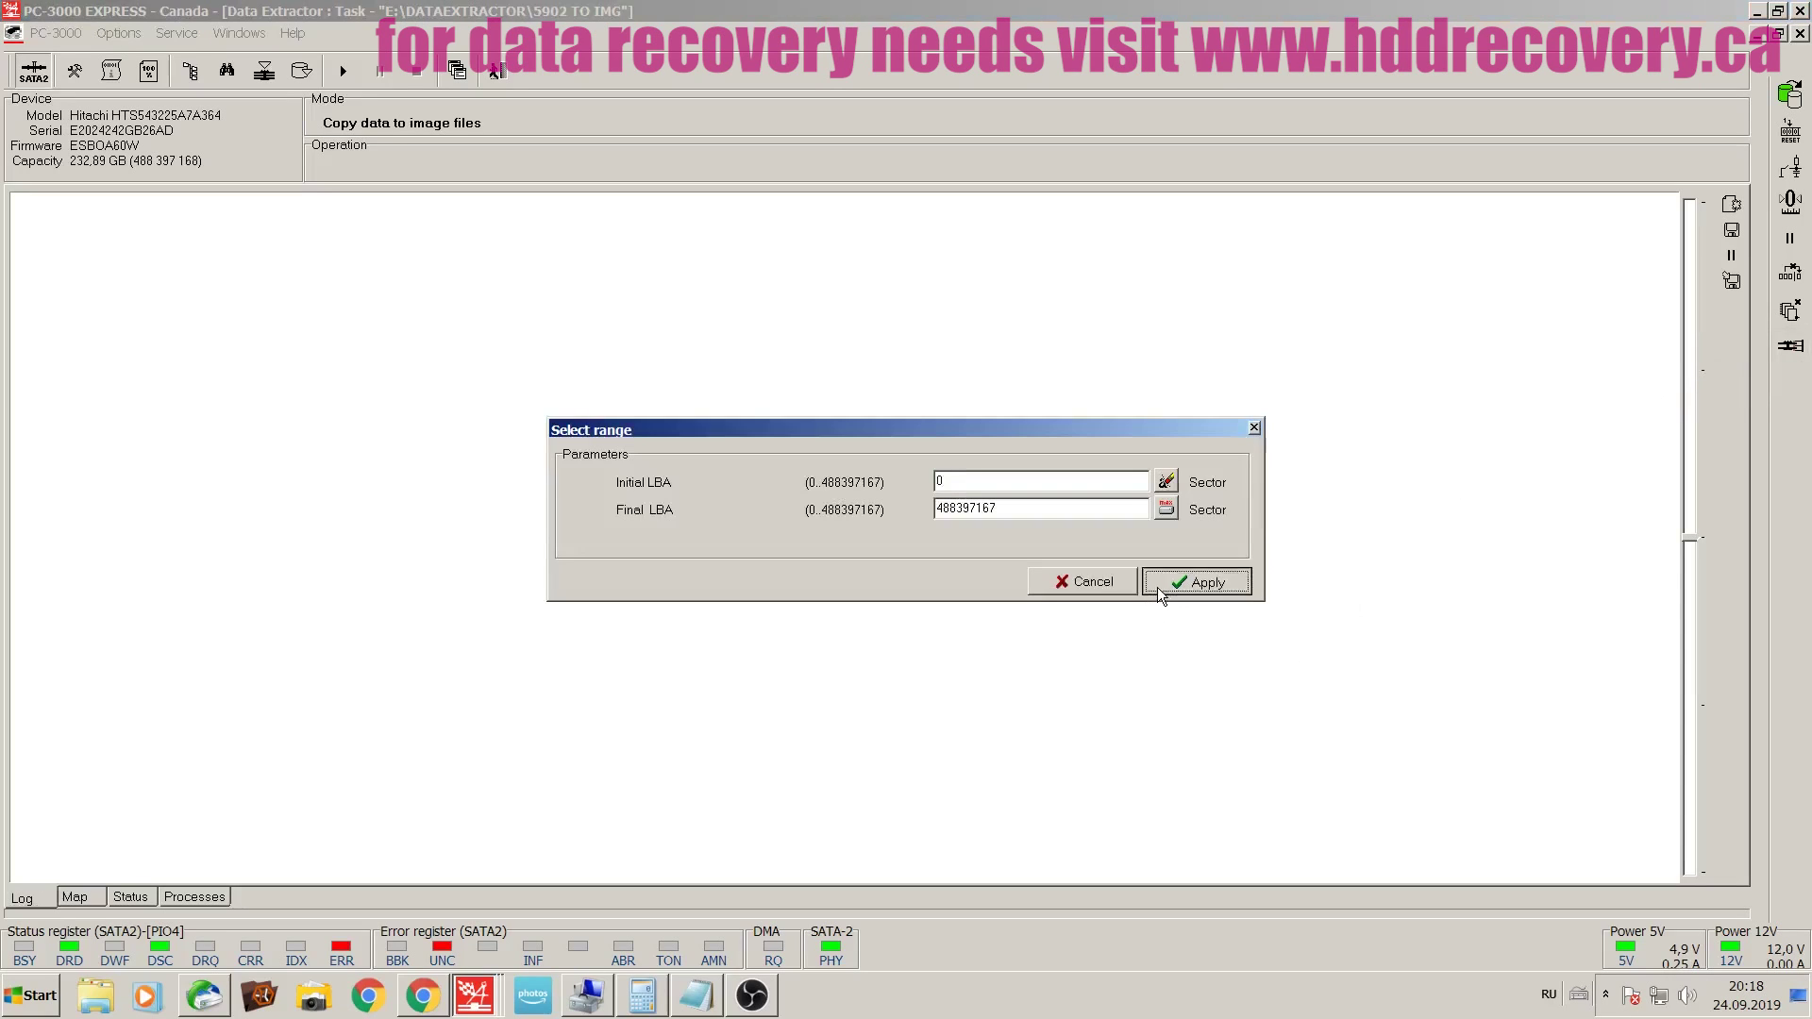
left_click(1159, 585)
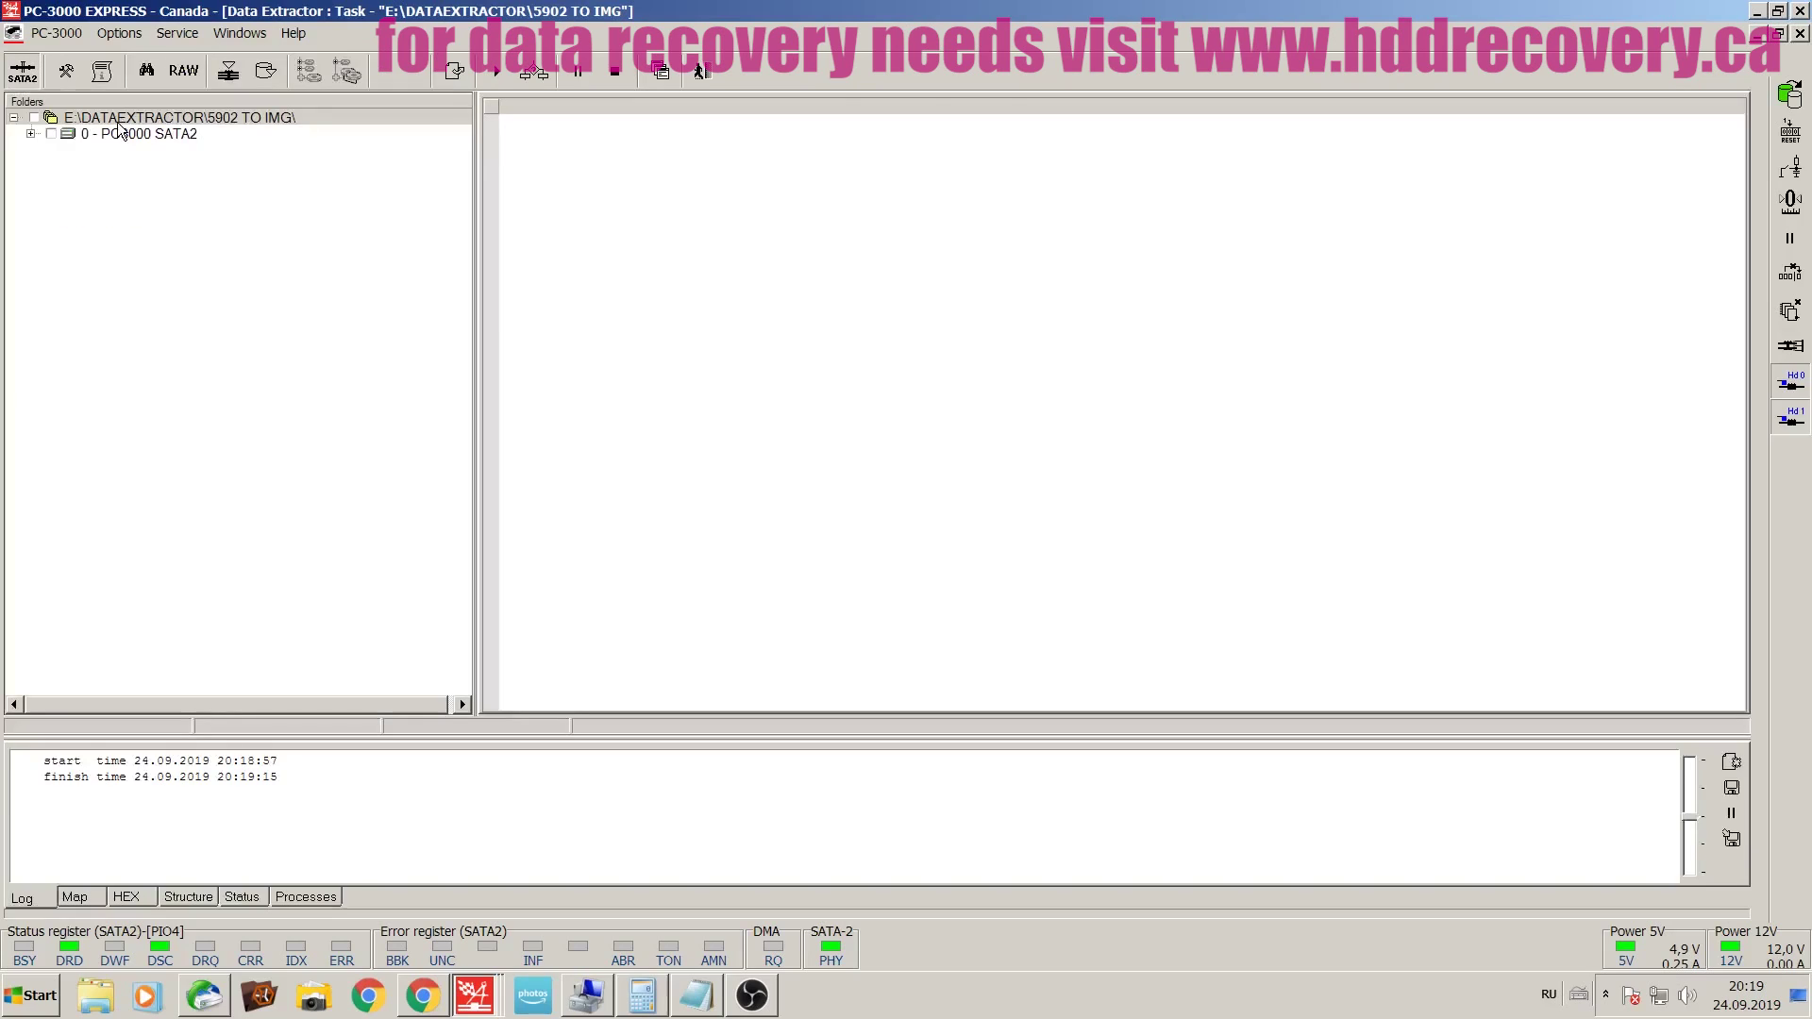
- Open the MFT map of the NTFS volume in the drive's second partition
left_click(40, 138)
left_click(30, 133)
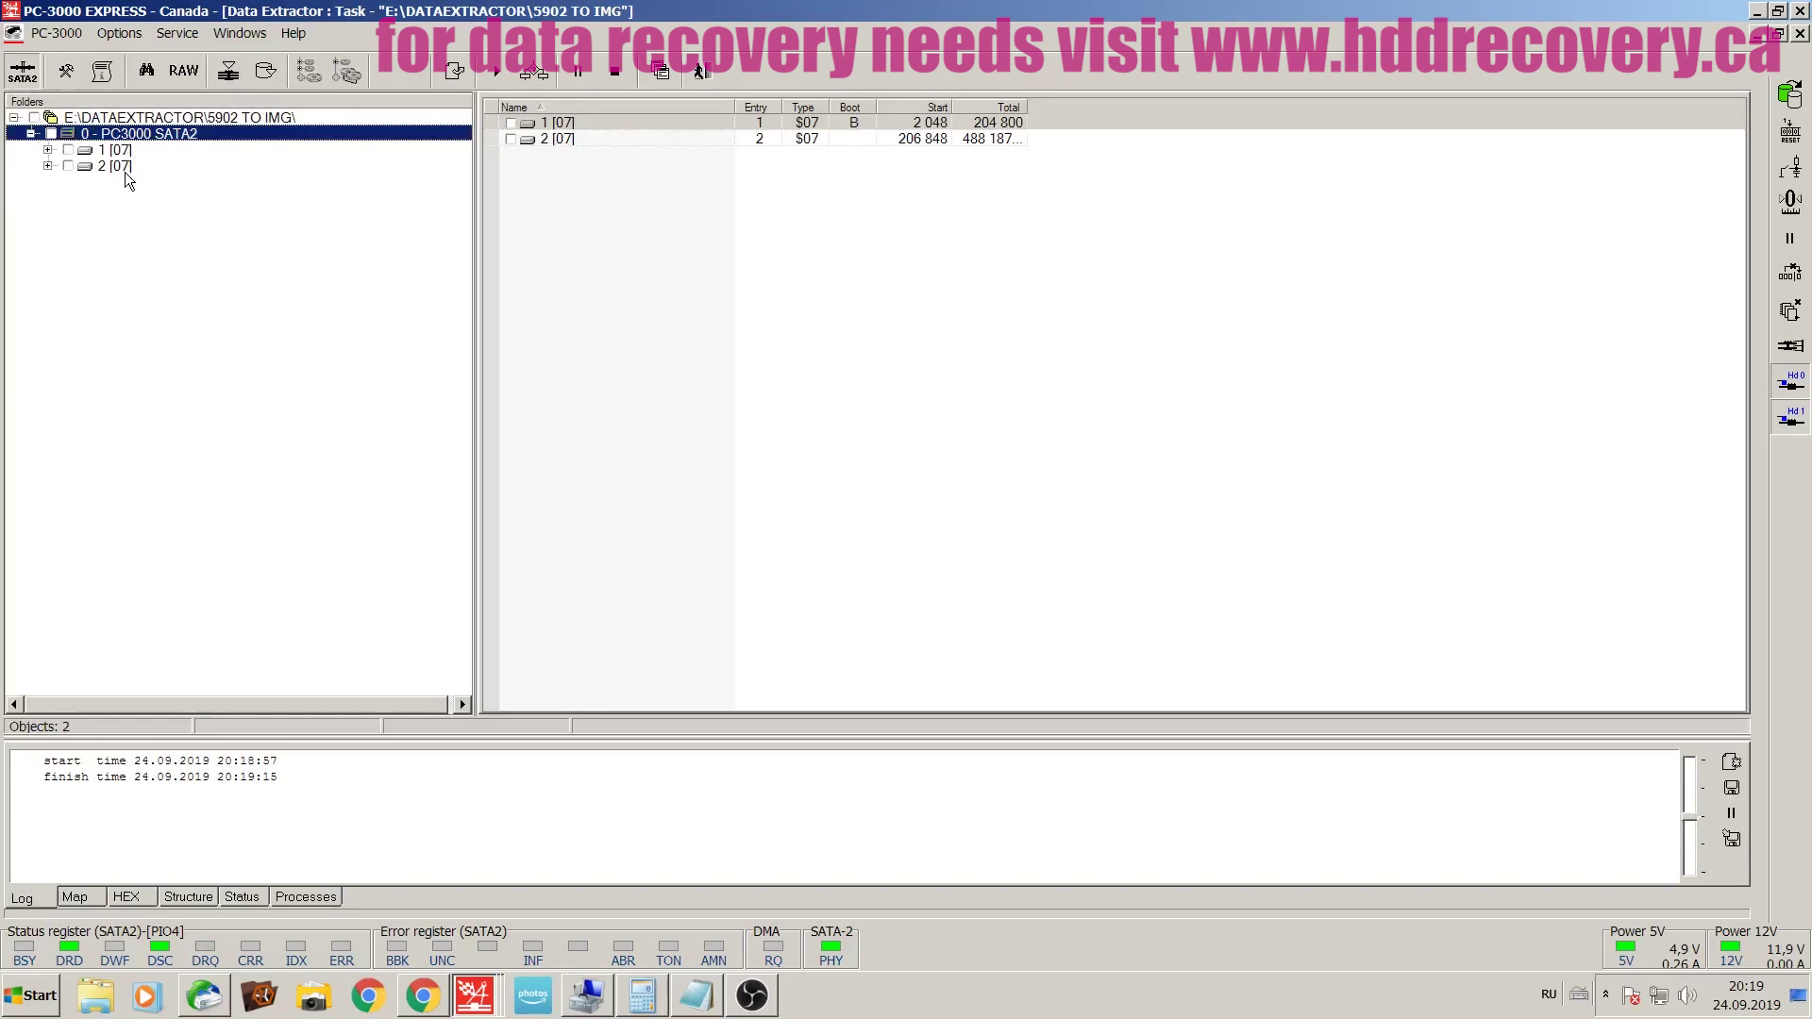
left_click(124, 170)
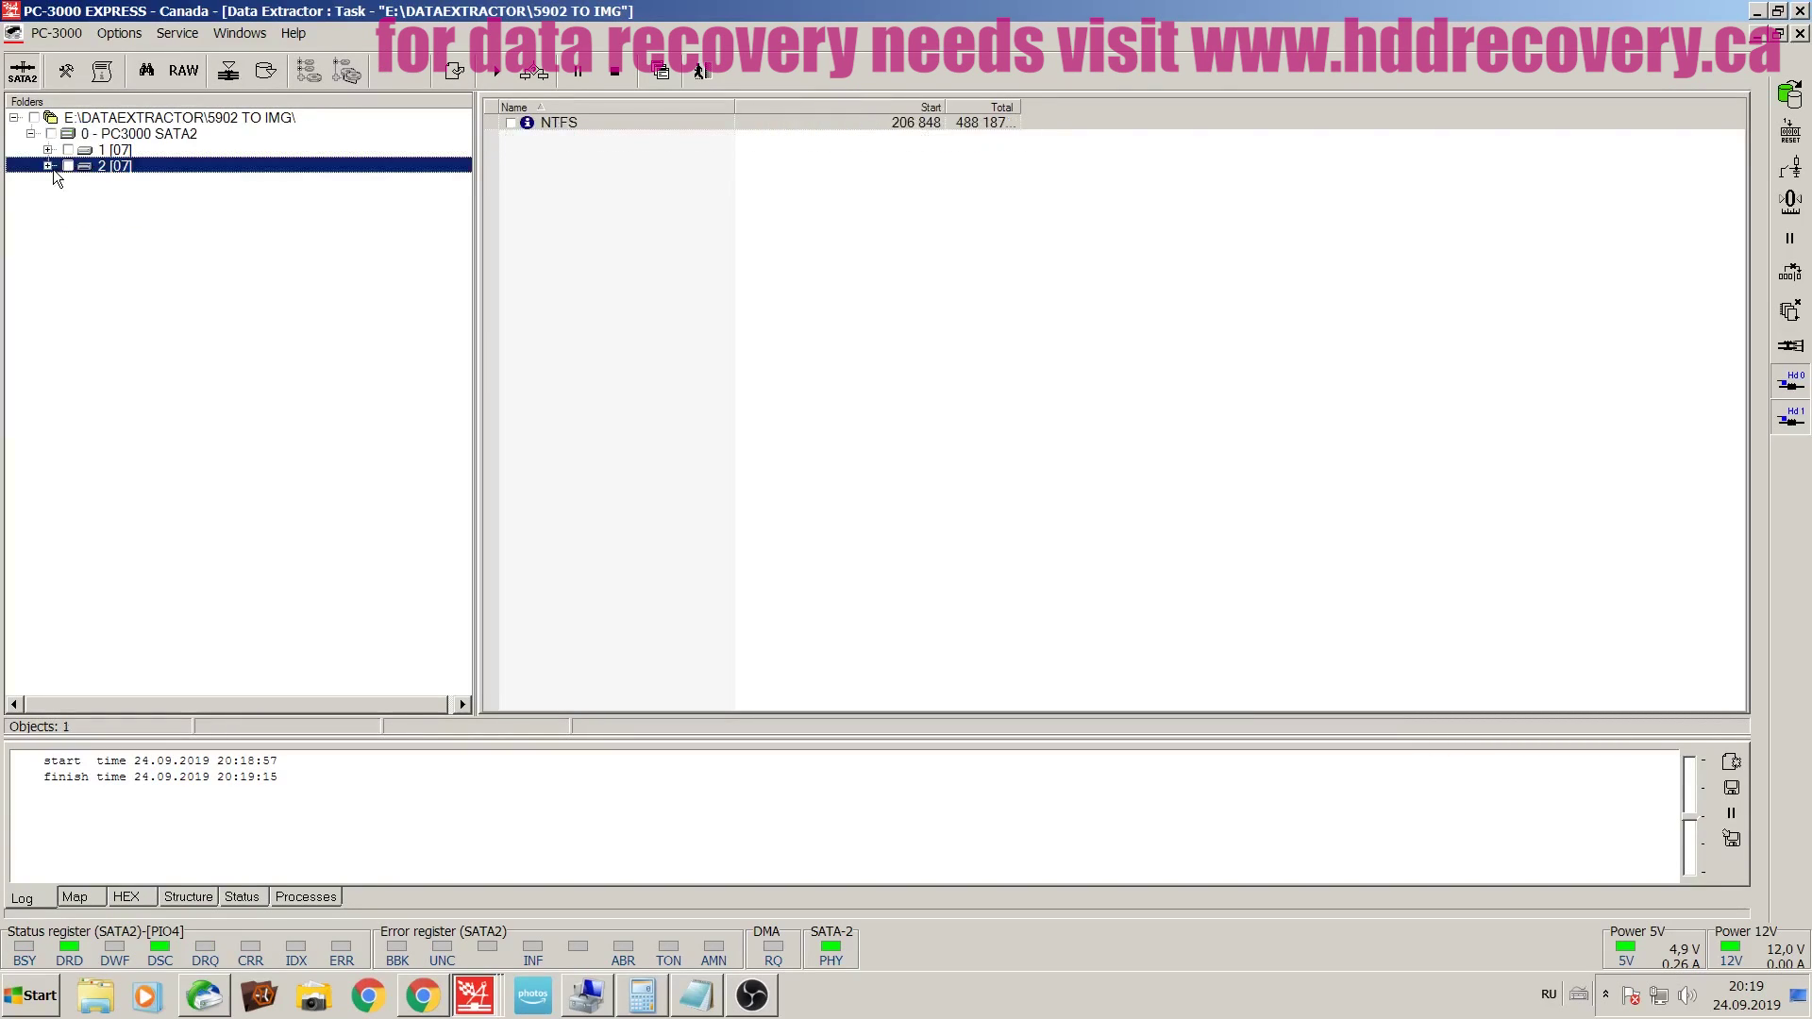
left_click(50, 167)
left_click(131, 183)
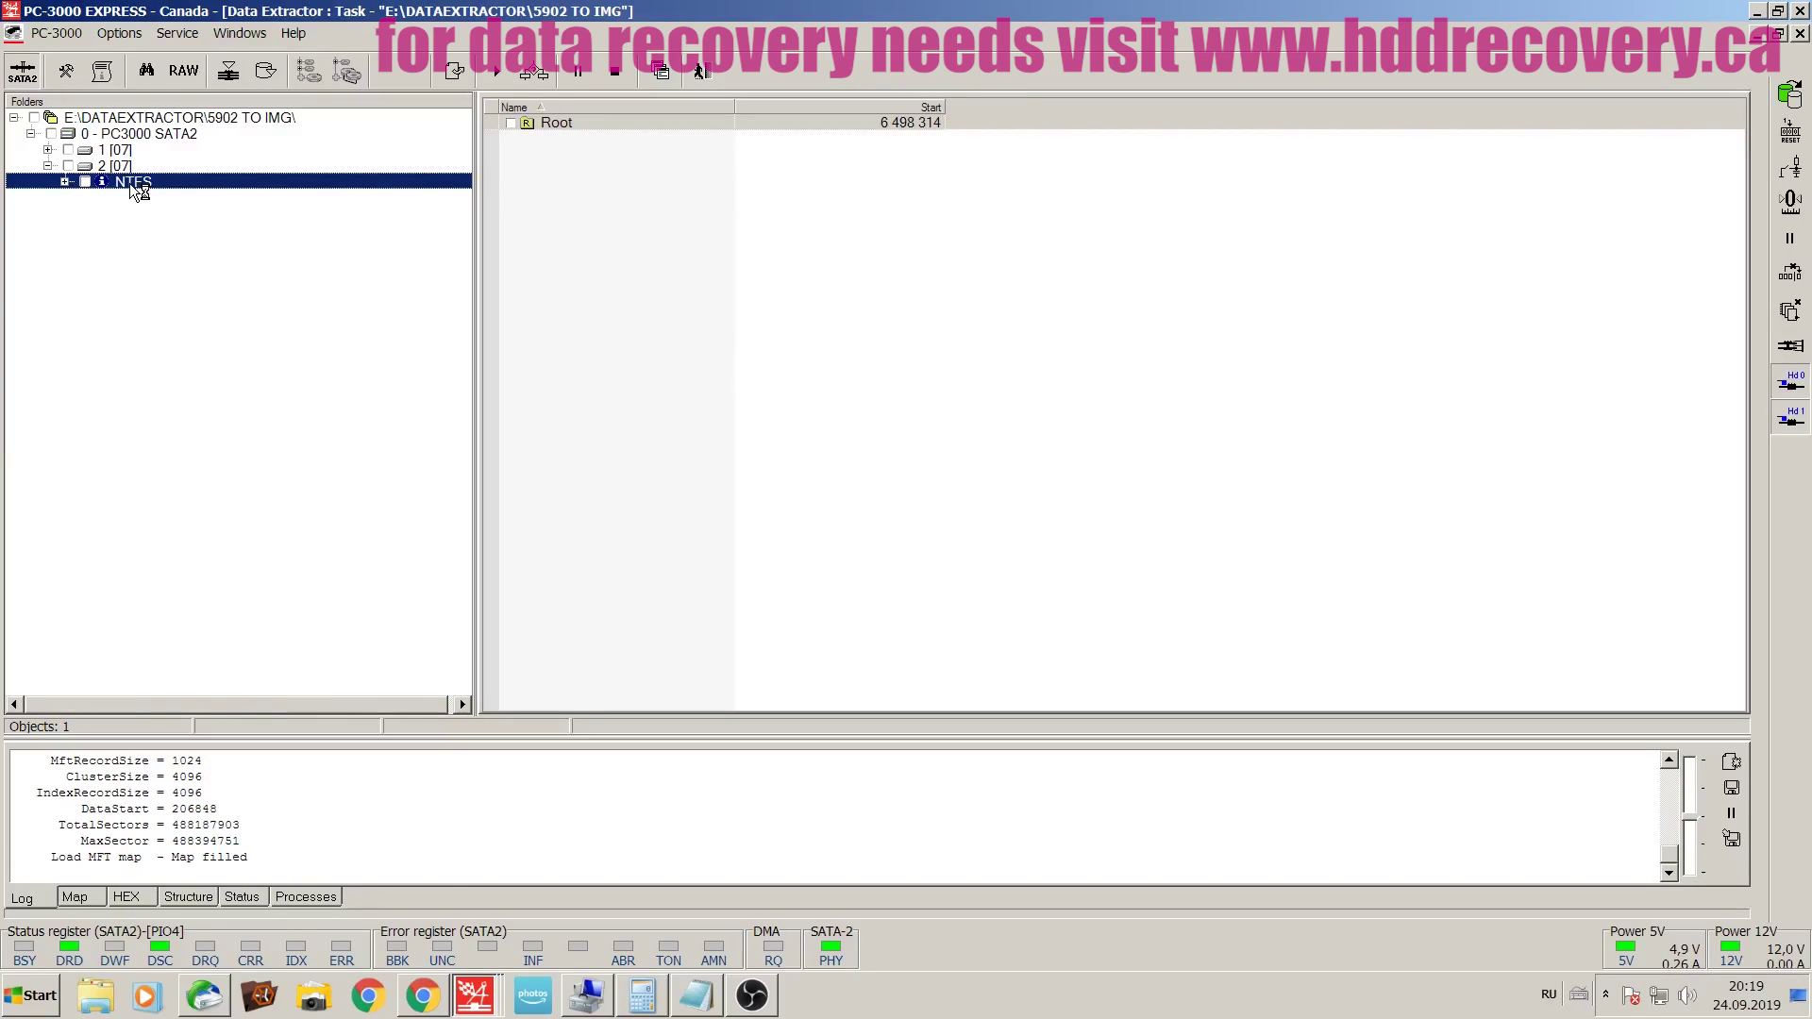
right_click(130, 183)
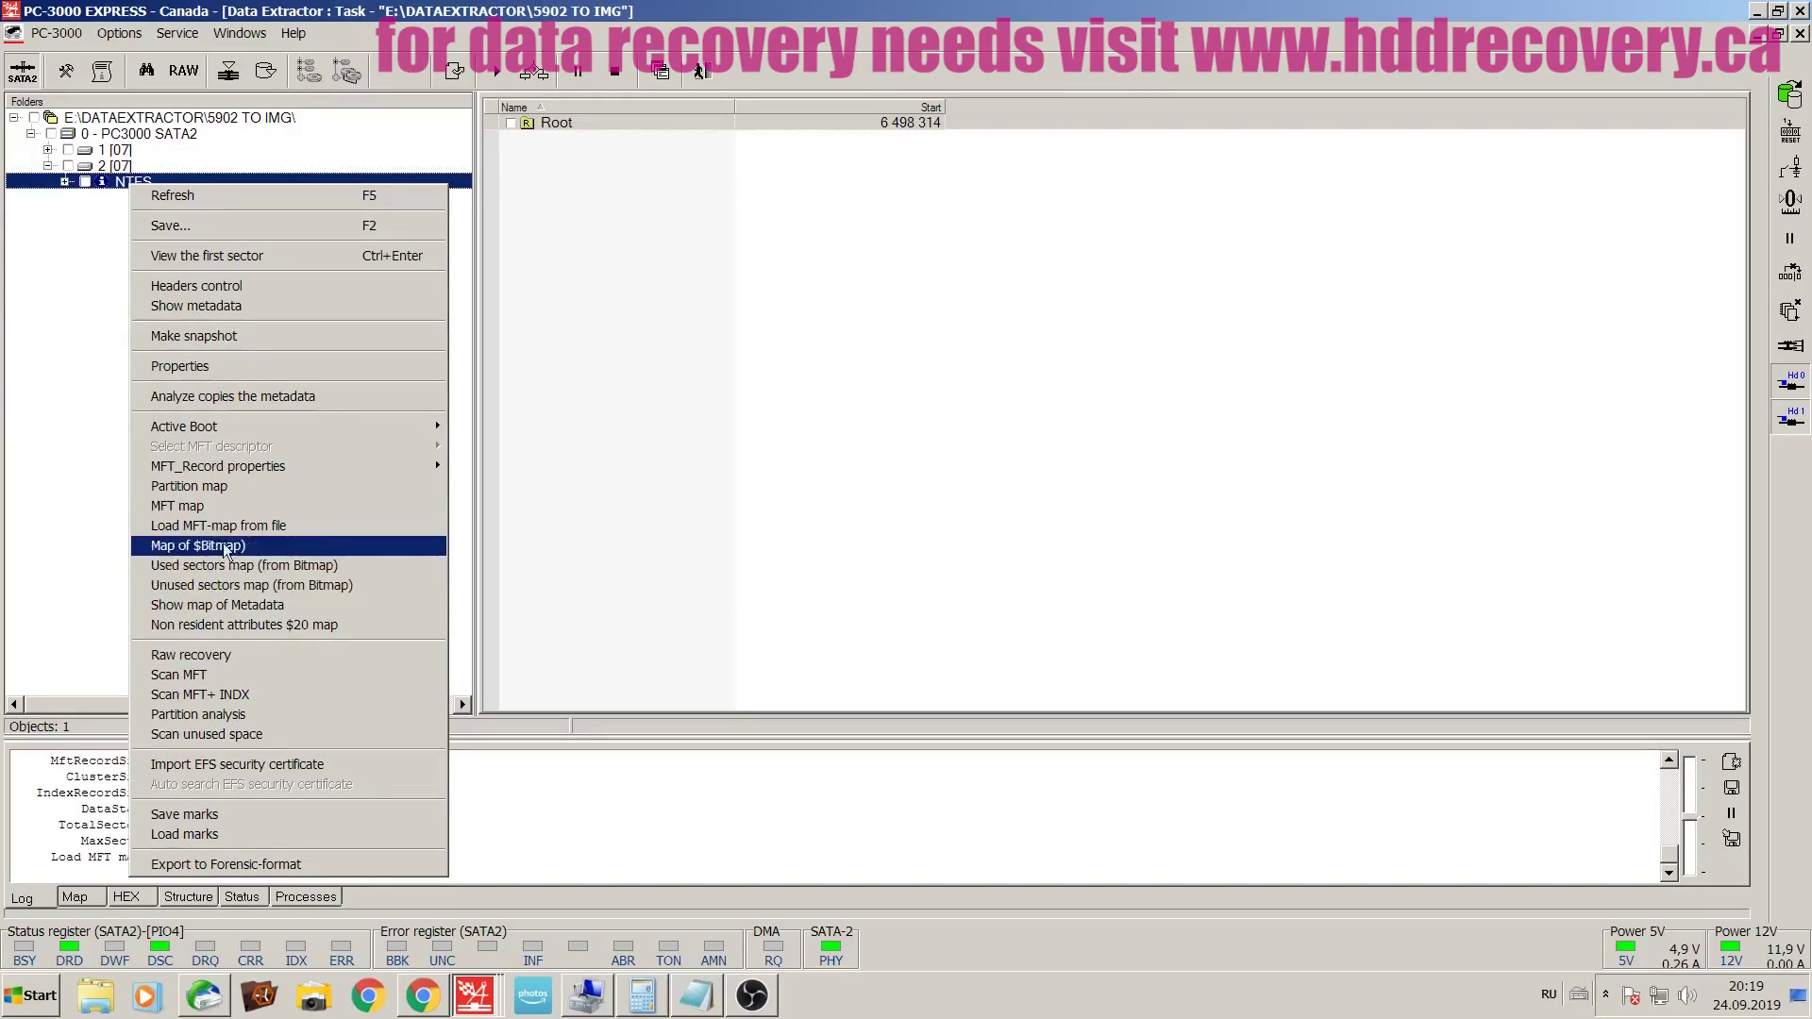
left_click(226, 505)
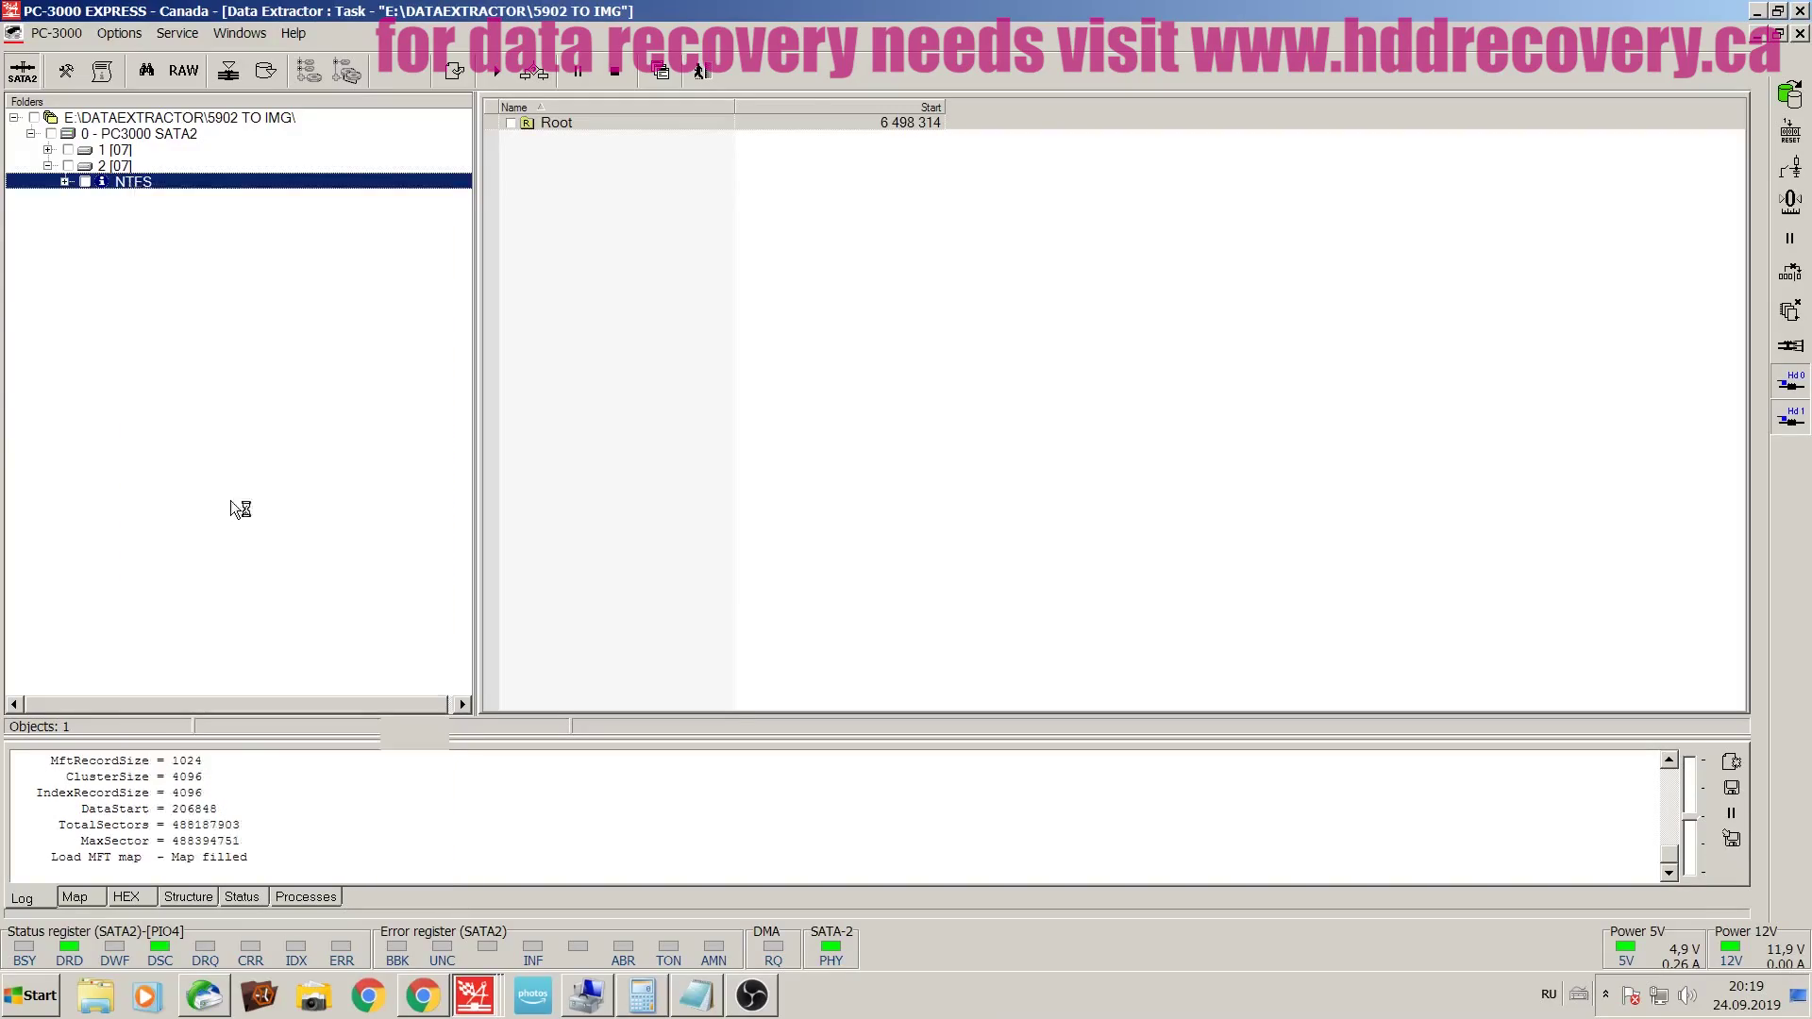
- Scan all selected chains of the MFT map to copy them into the image, then return to the folder view
left_click(553, 492)
right_click(552, 497)
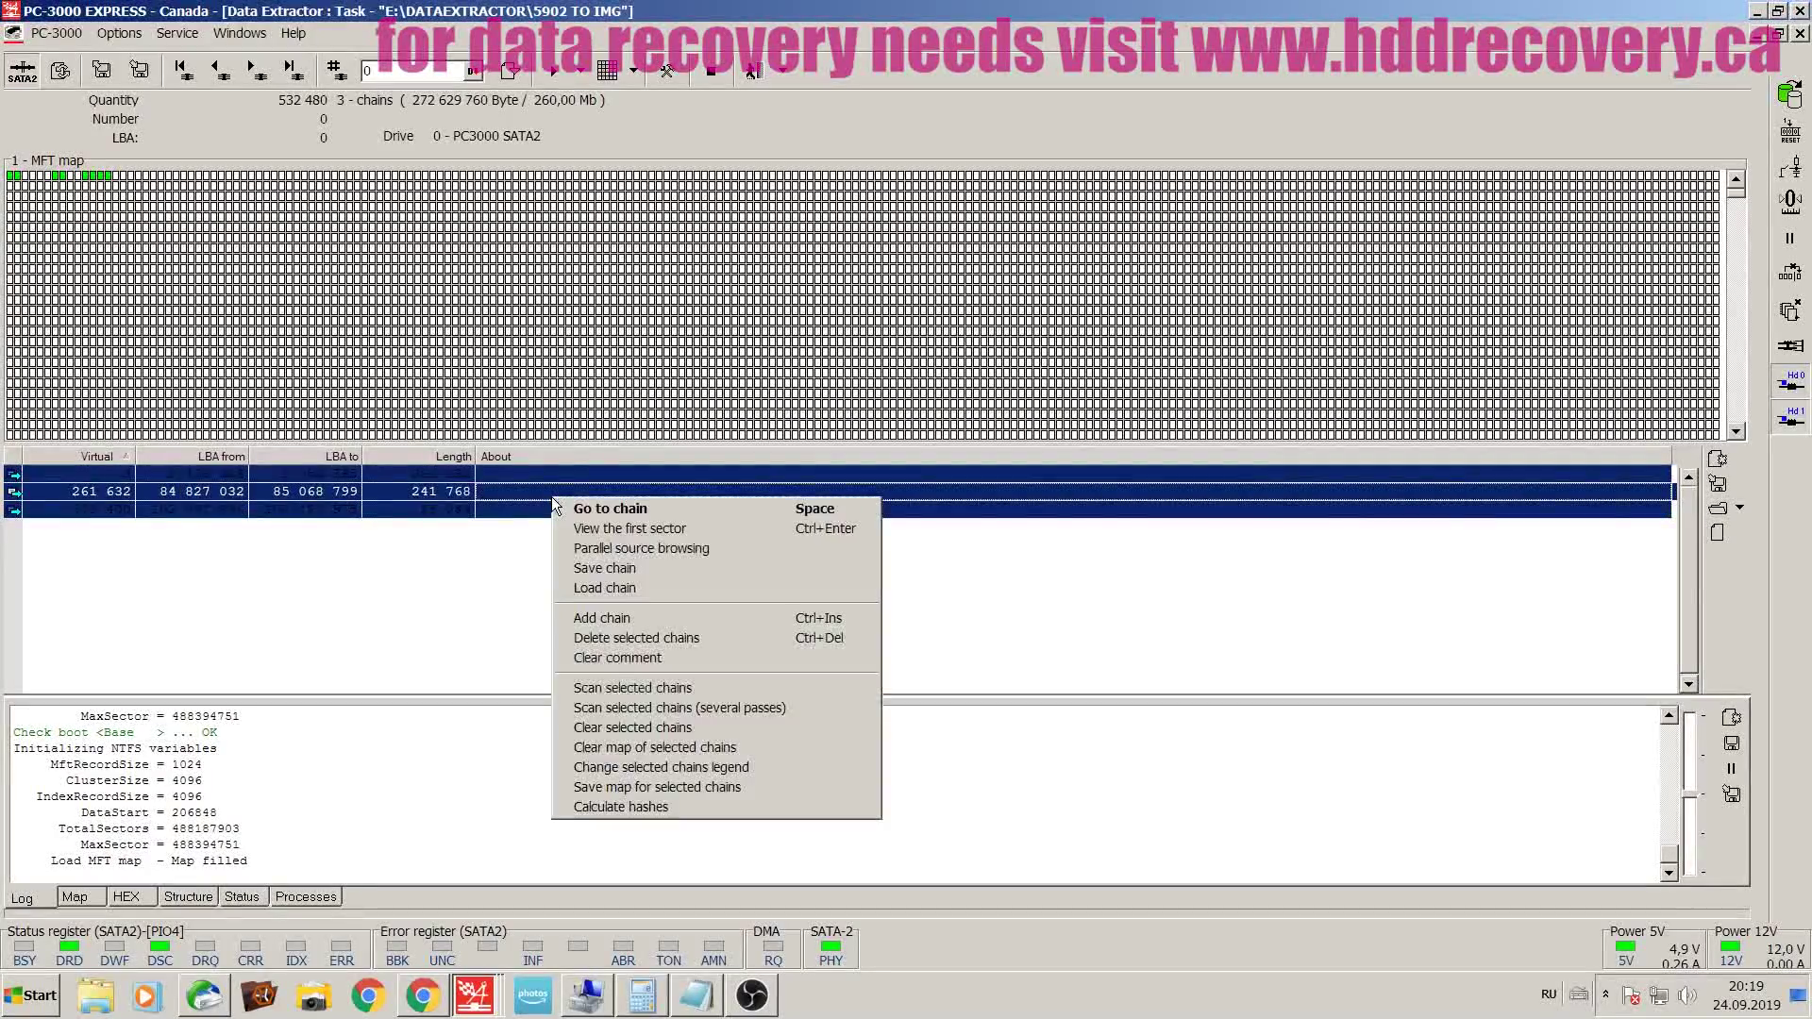
left_click(623, 698)
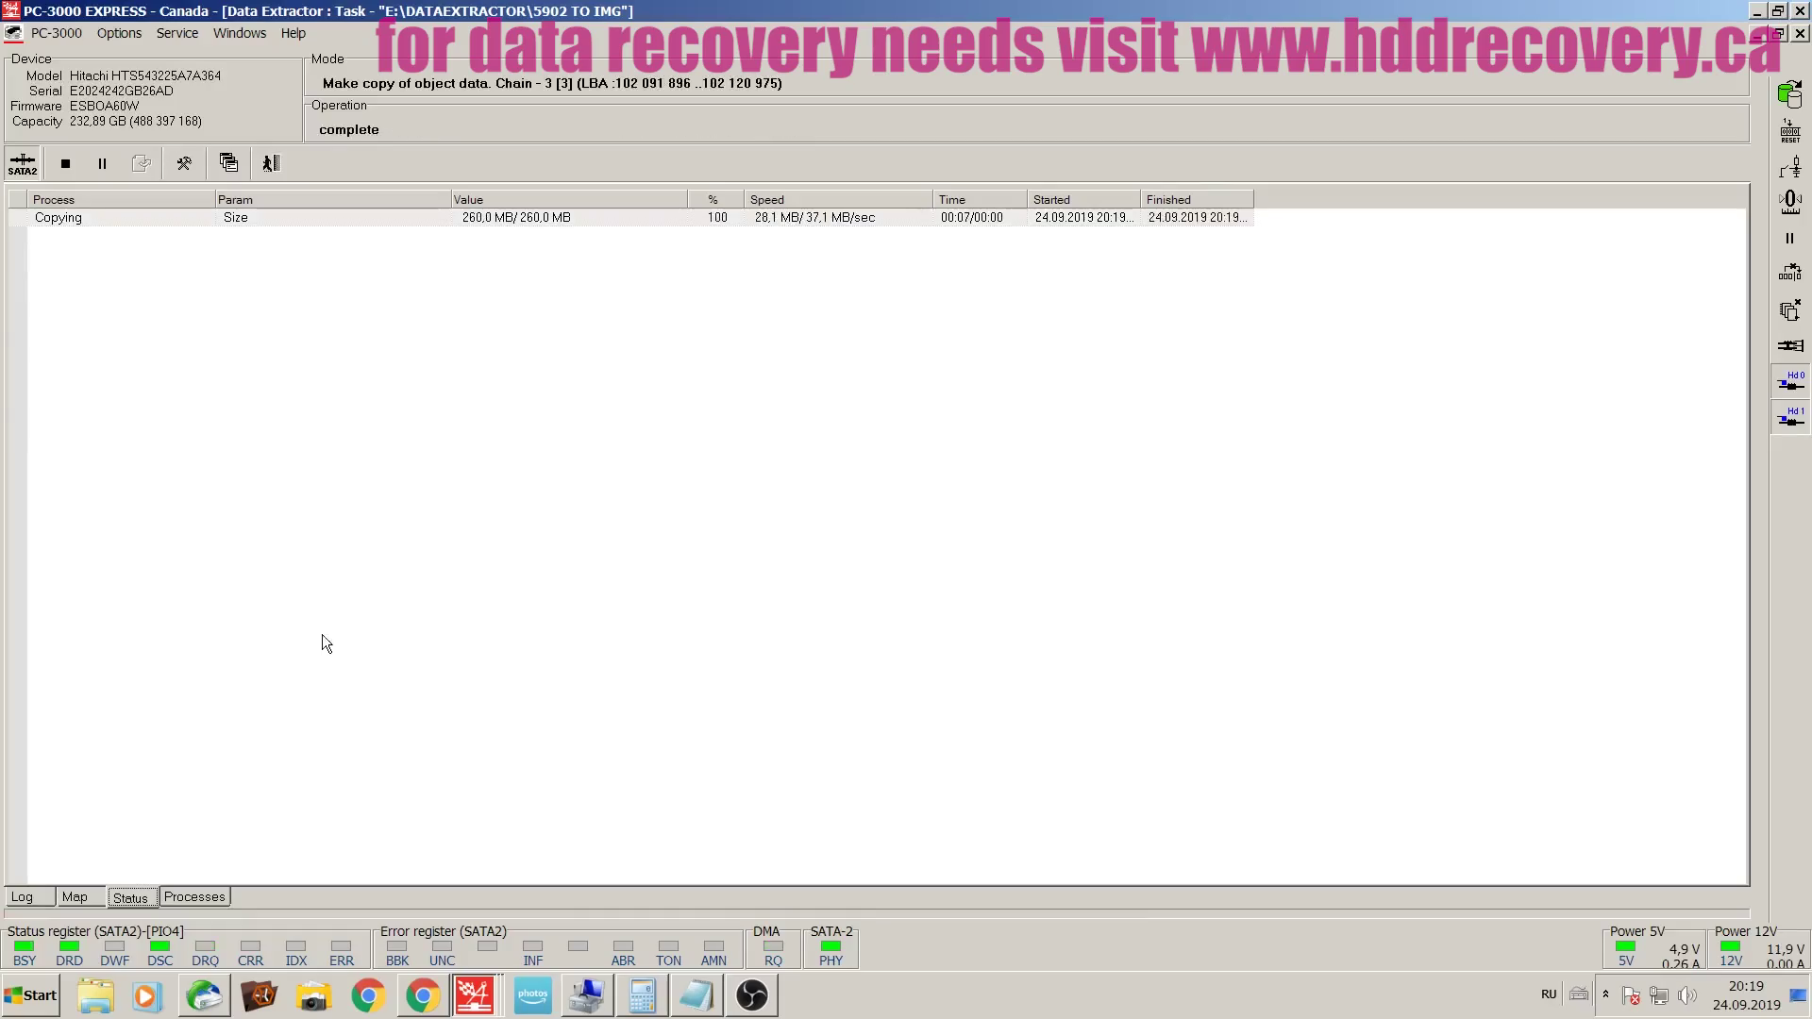
left_click(281, 166)
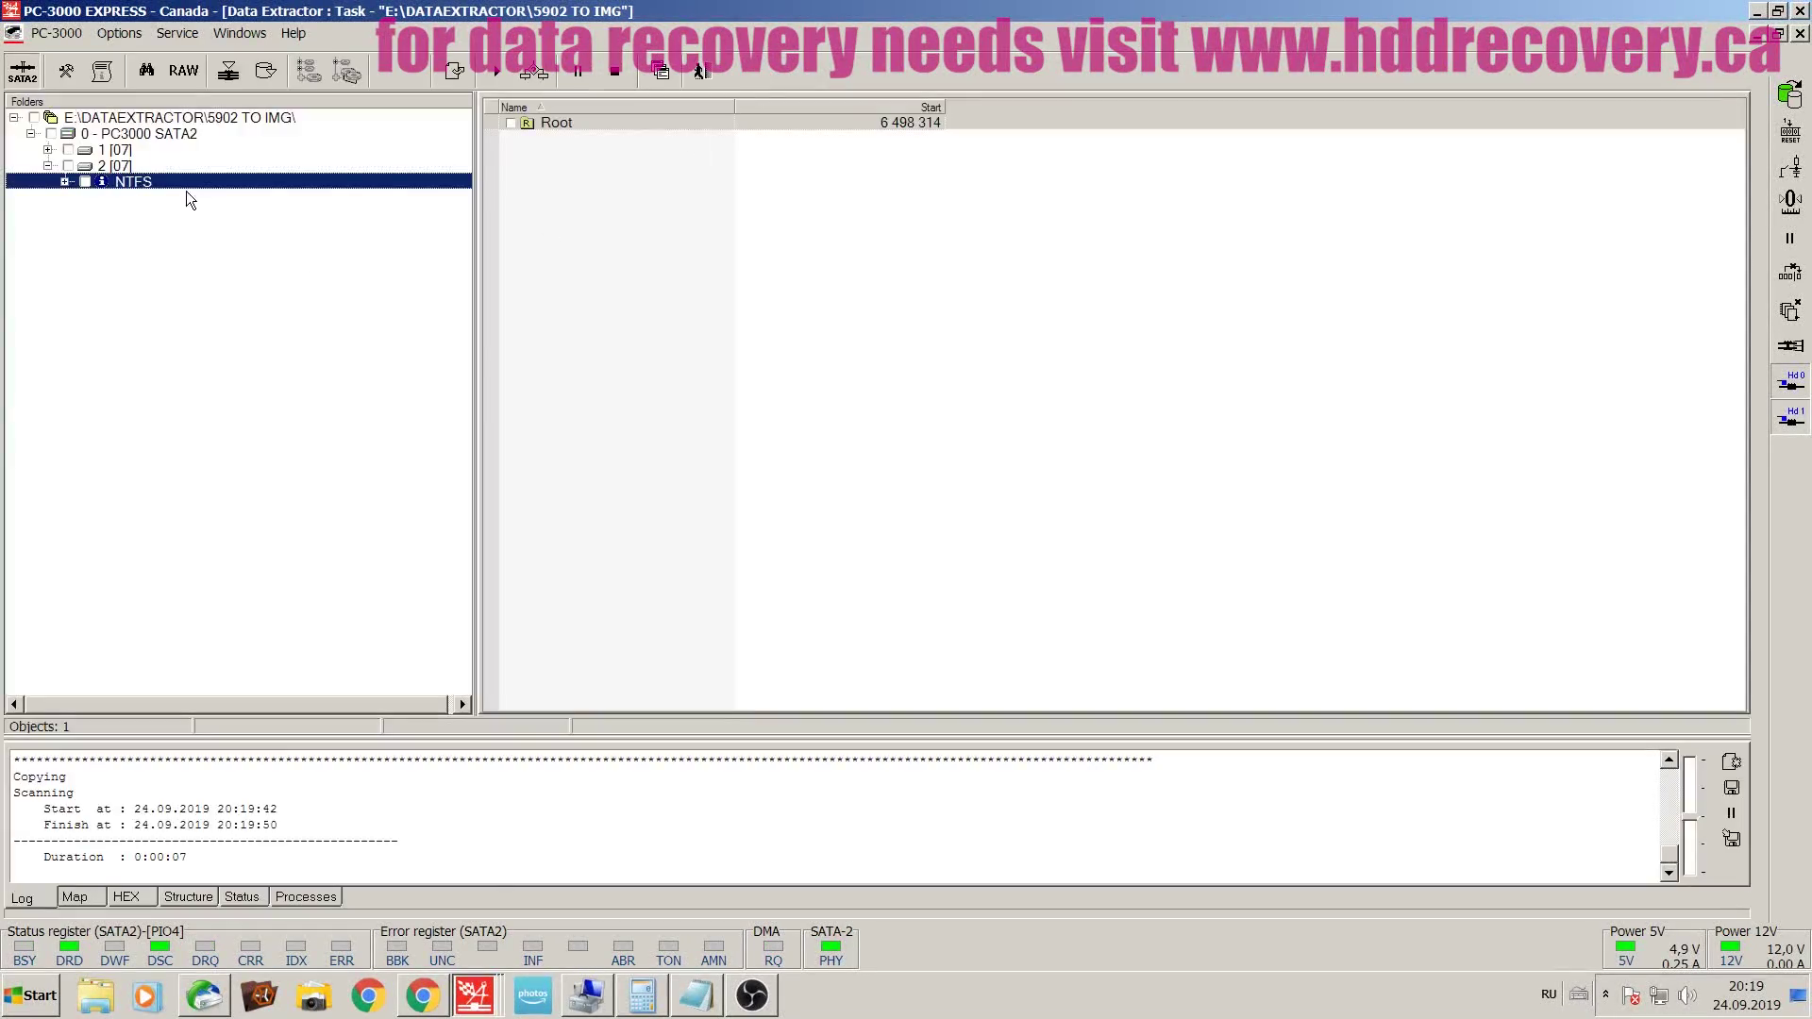
- Open the NTFS volume's Non resident attributes $20 map, copy its chains into the image and return to the folder view
right_click(183, 186)
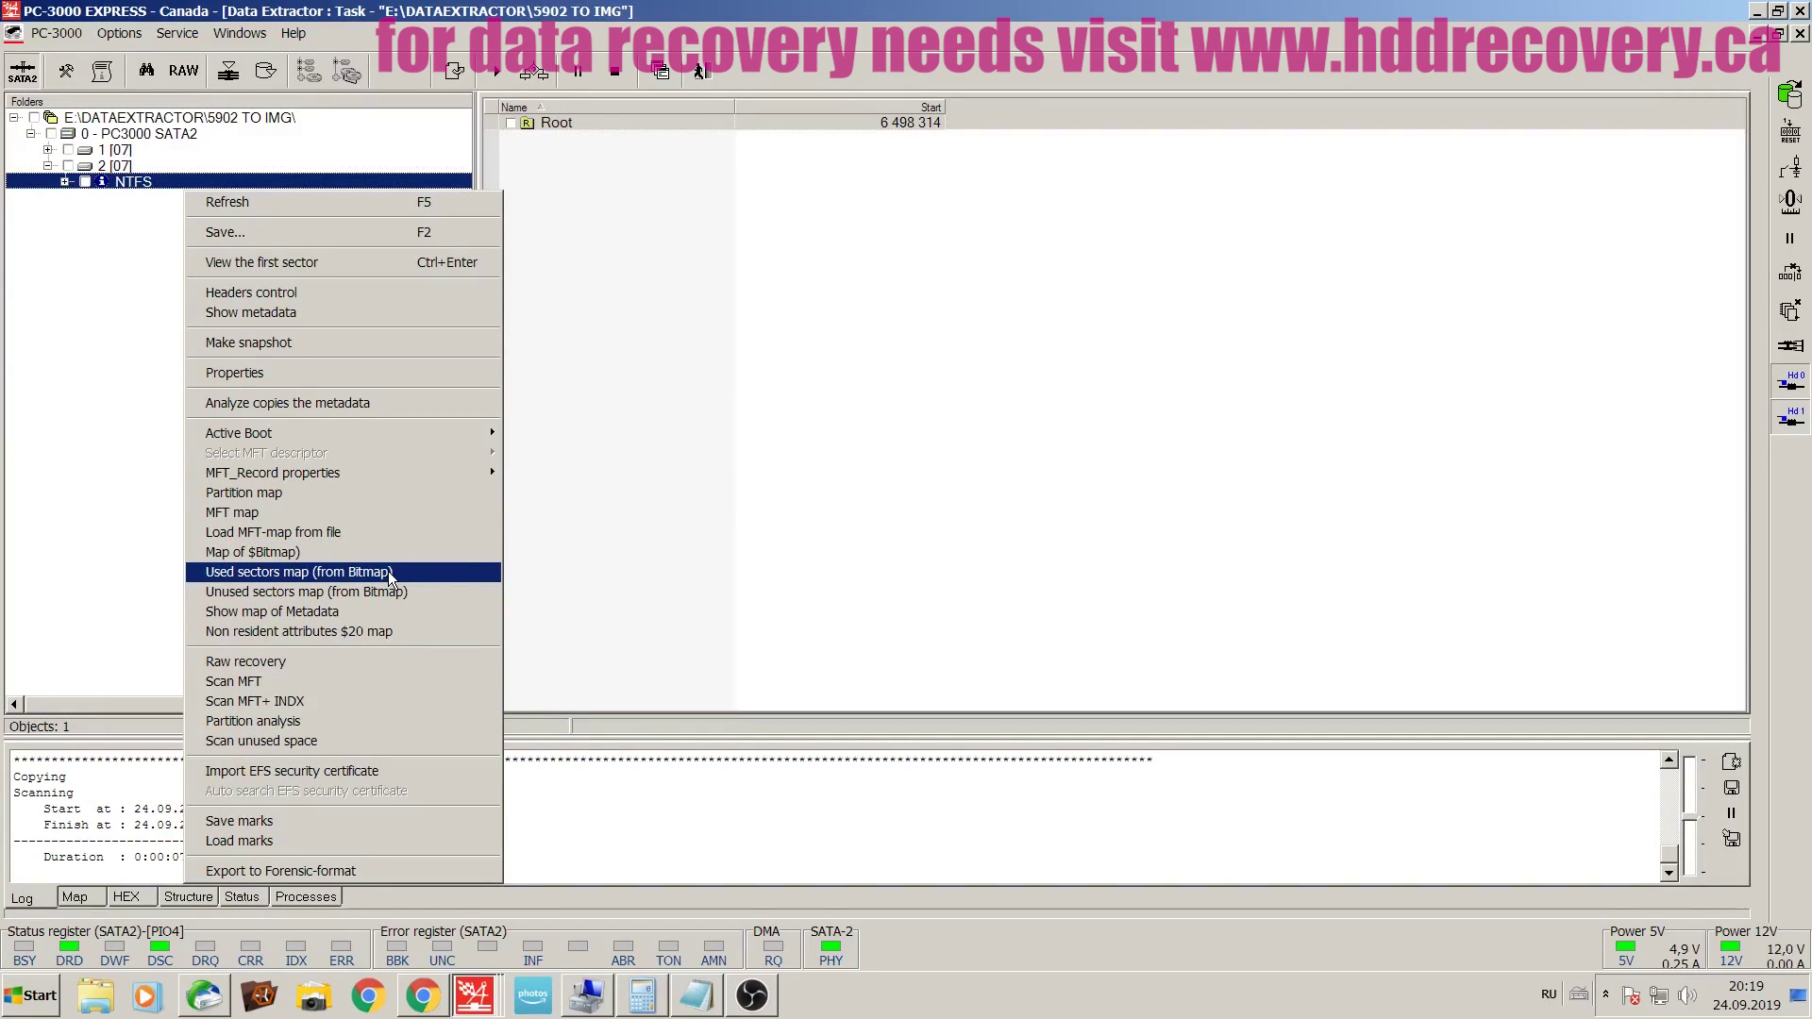
left_click(378, 631)
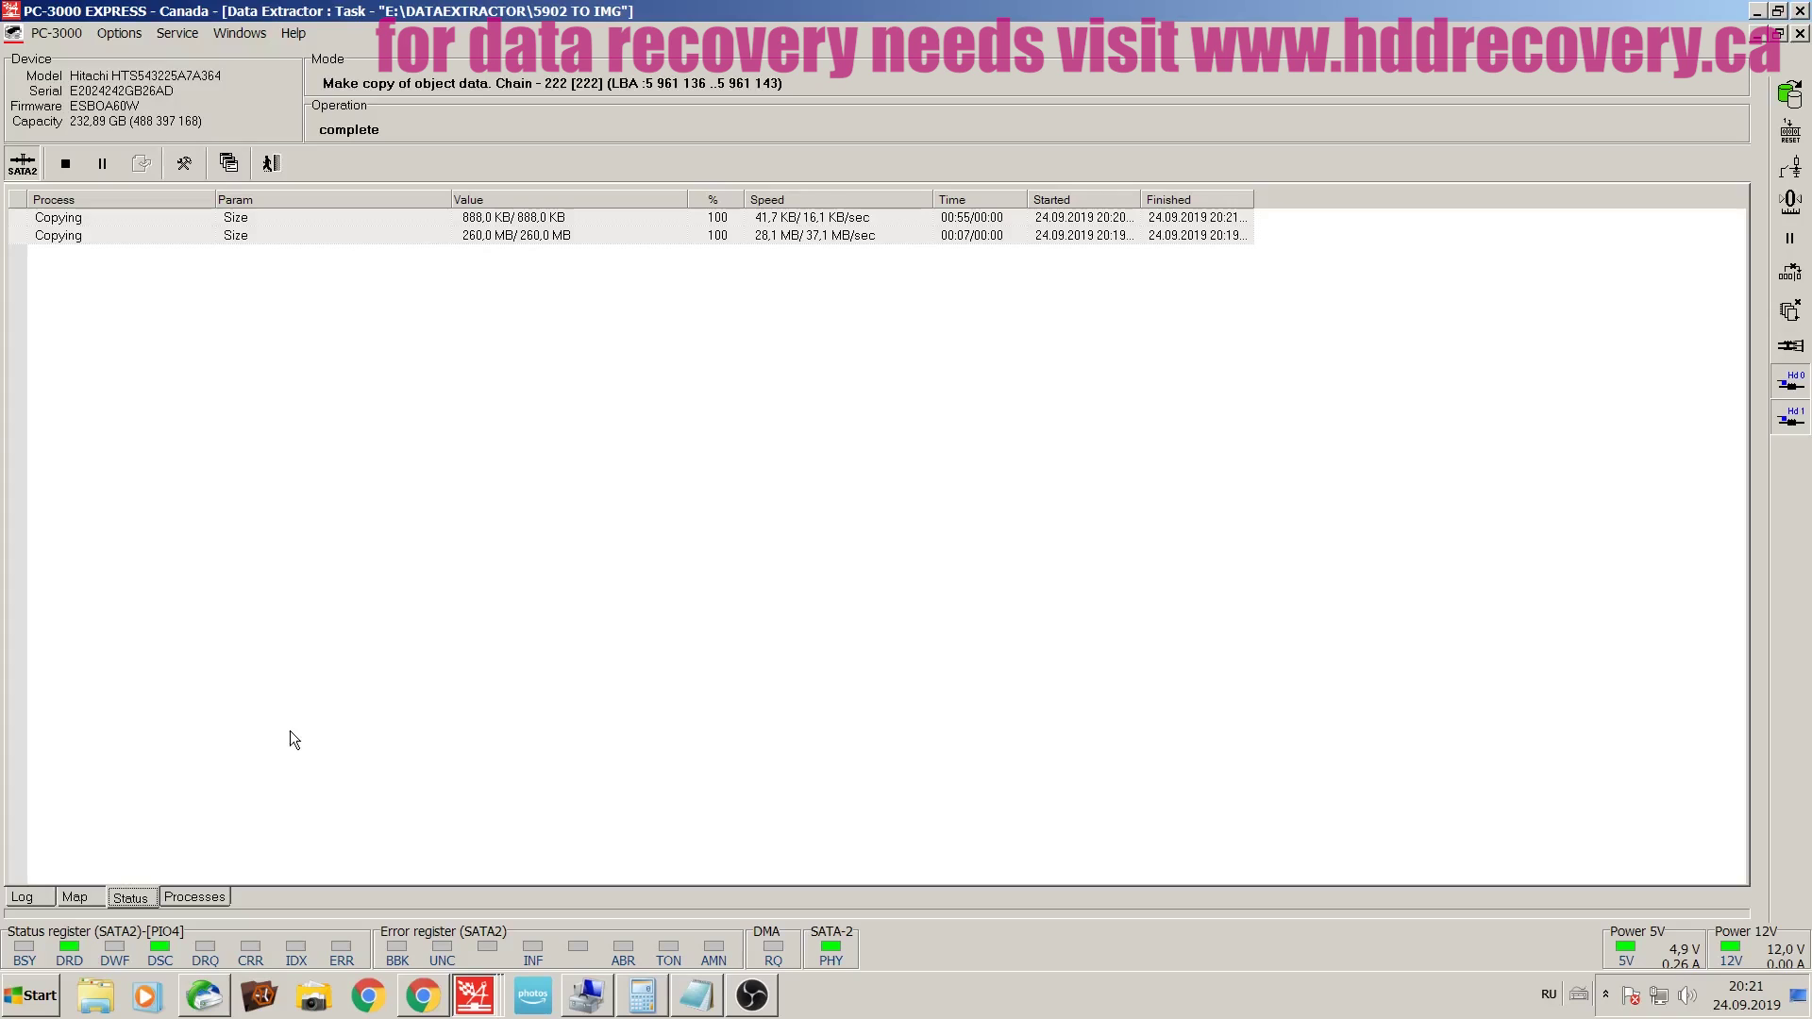
left_click(273, 164)
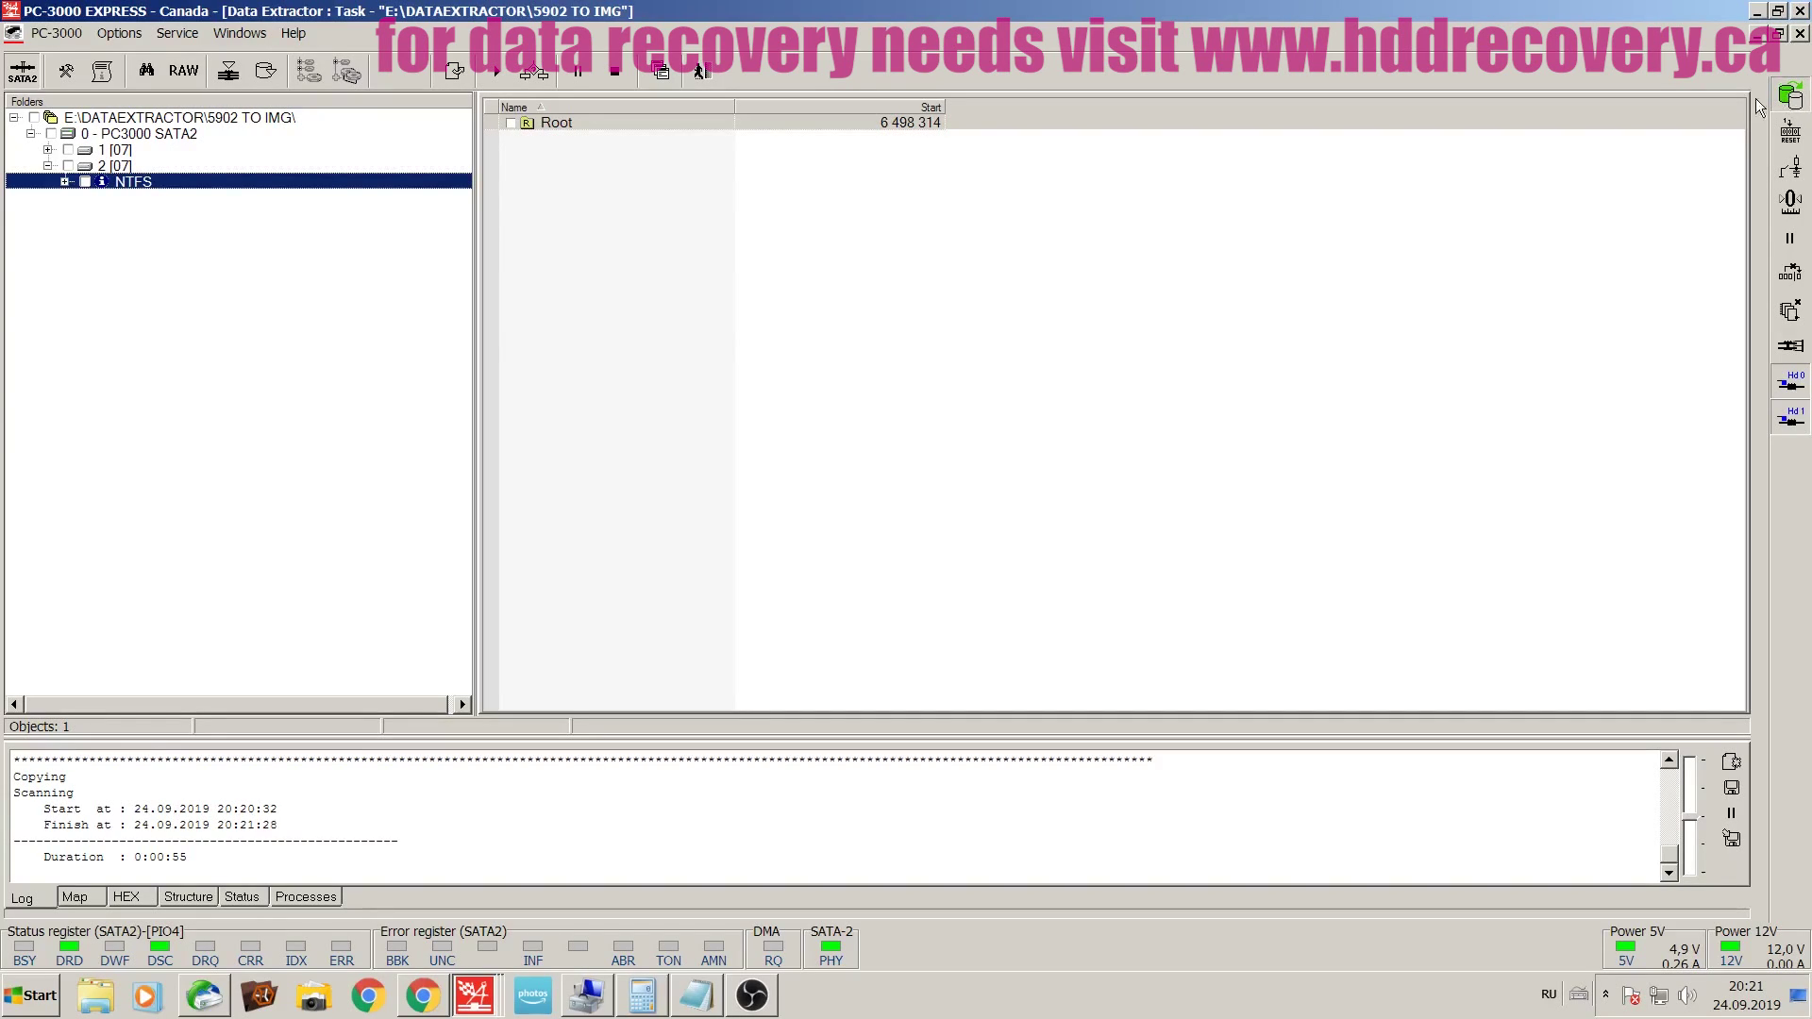
- Run Scan MFT on the NTFS volume and browse the folder tree found under its root
right_click(139, 184)
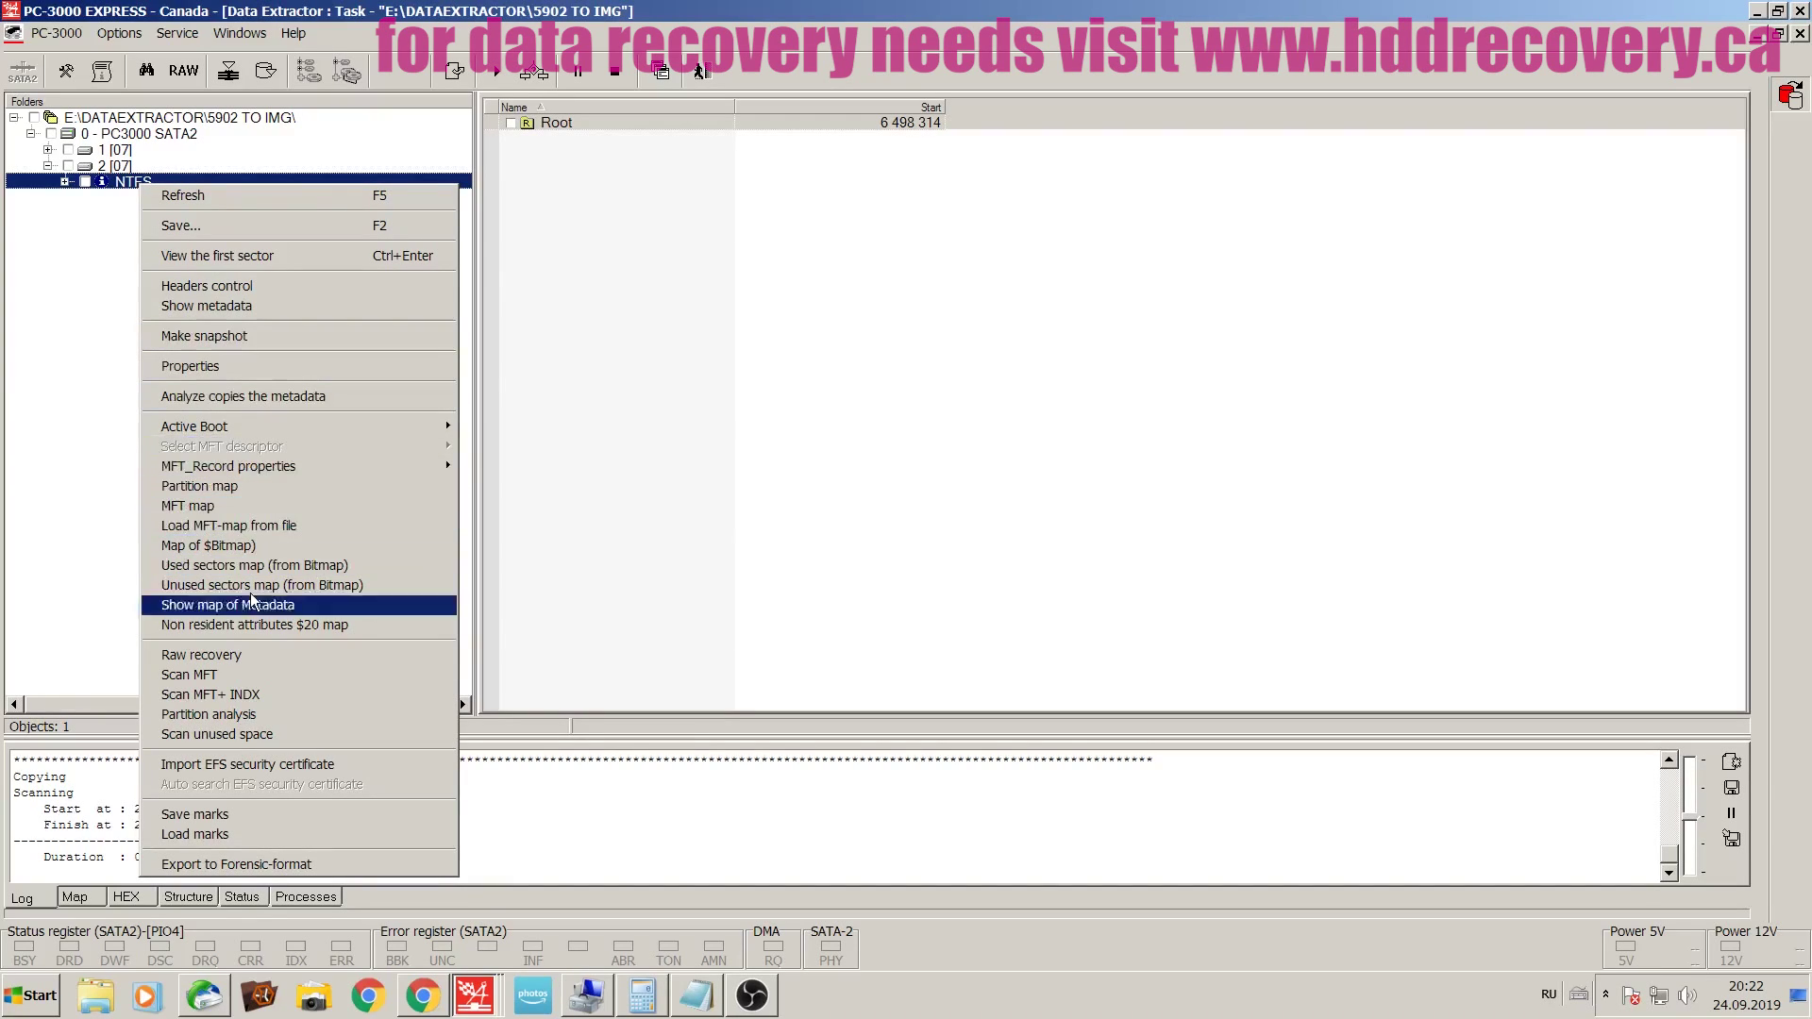
left_click(195, 678)
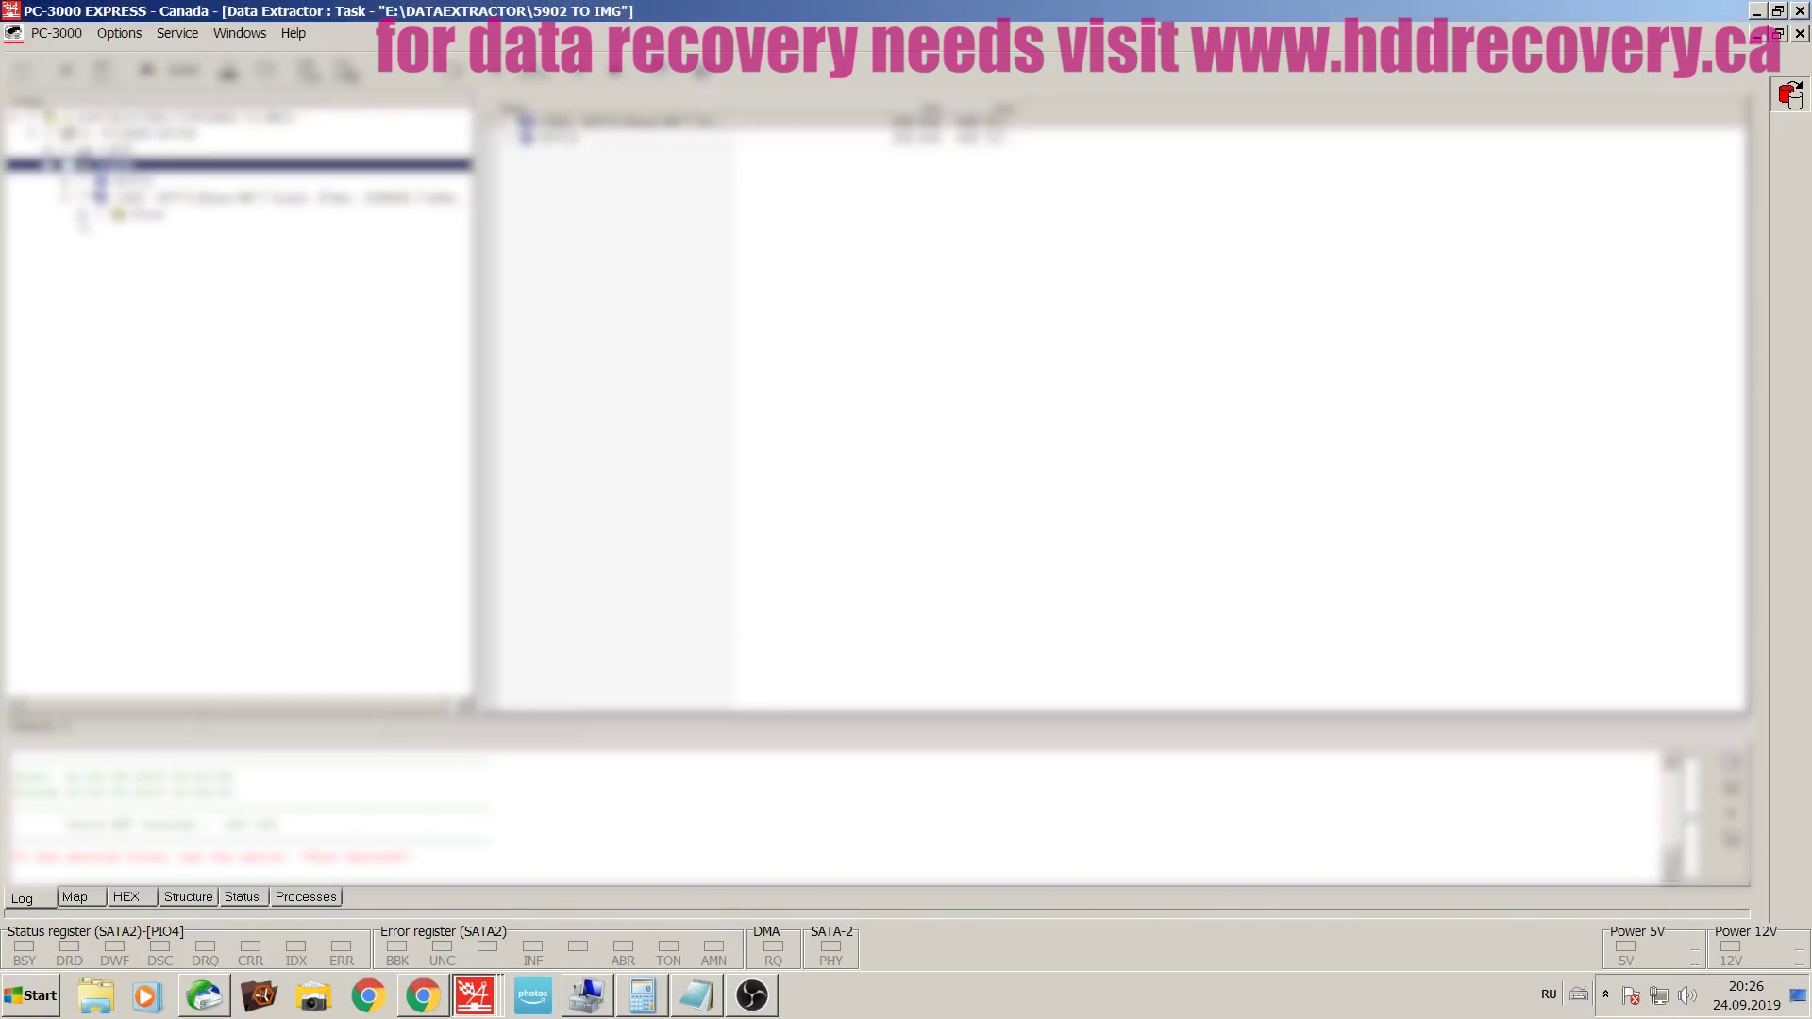
left_click(83, 217)
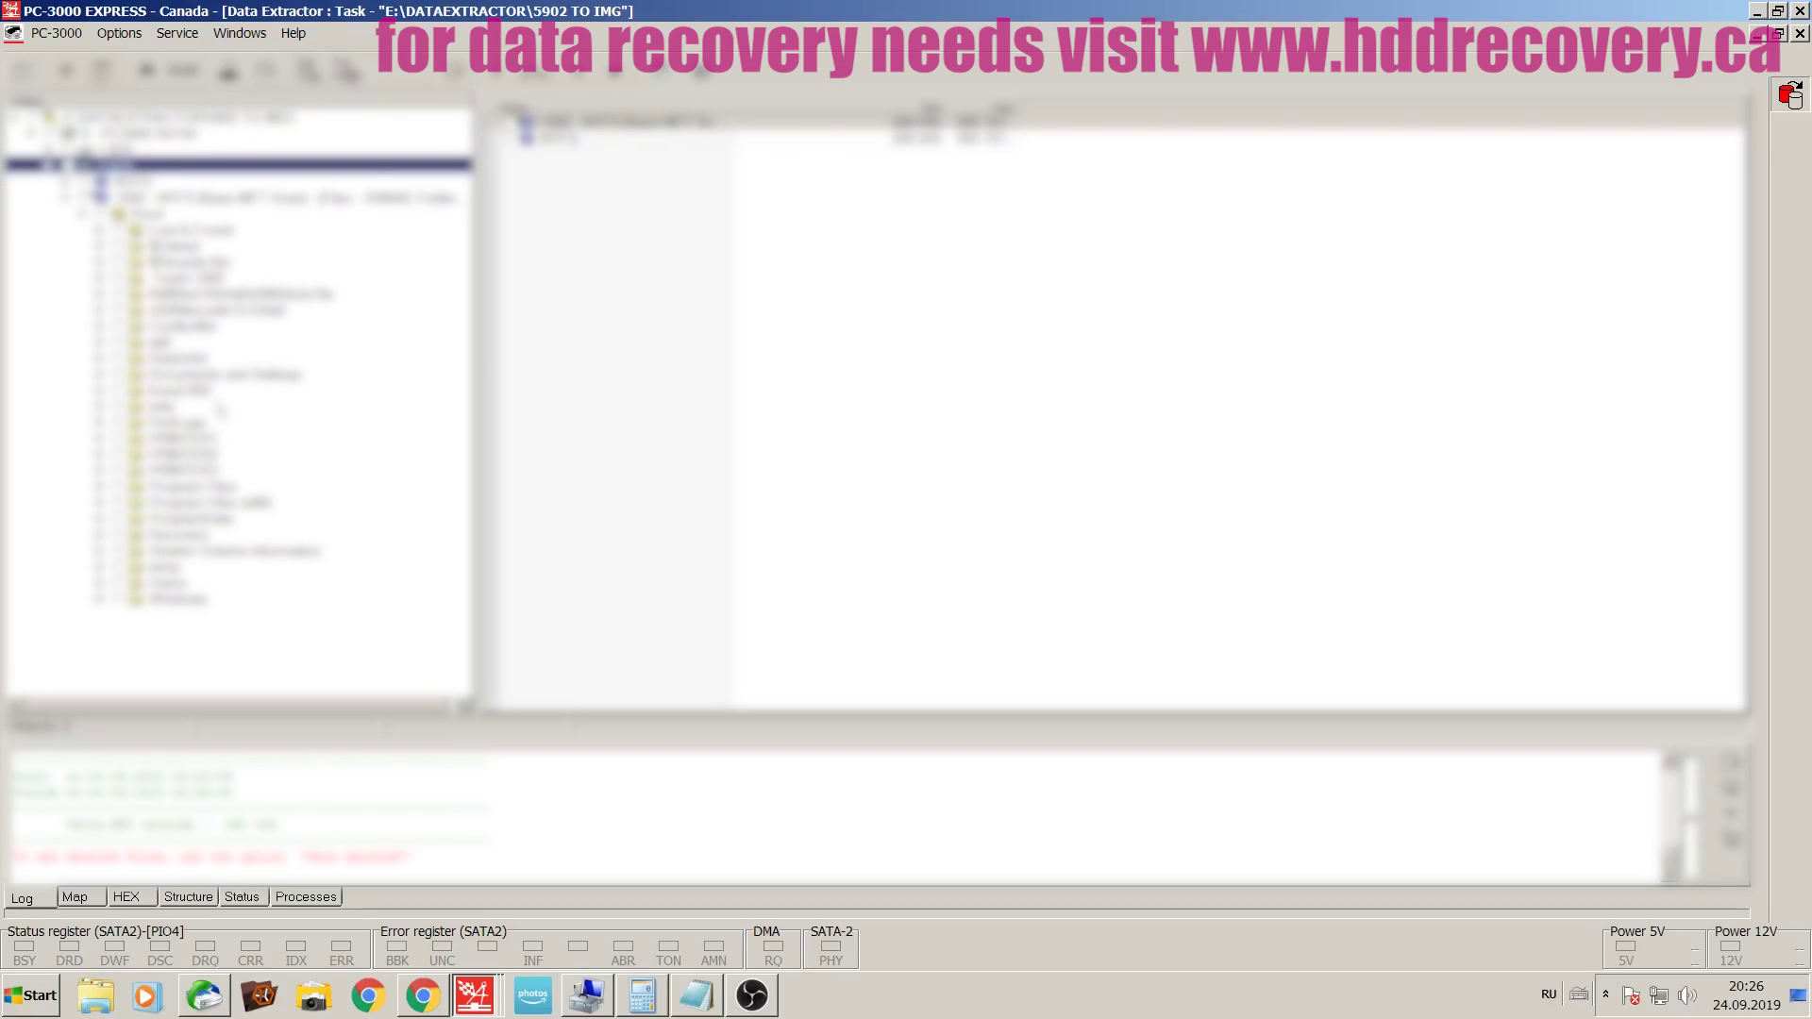
left_click(179, 277)
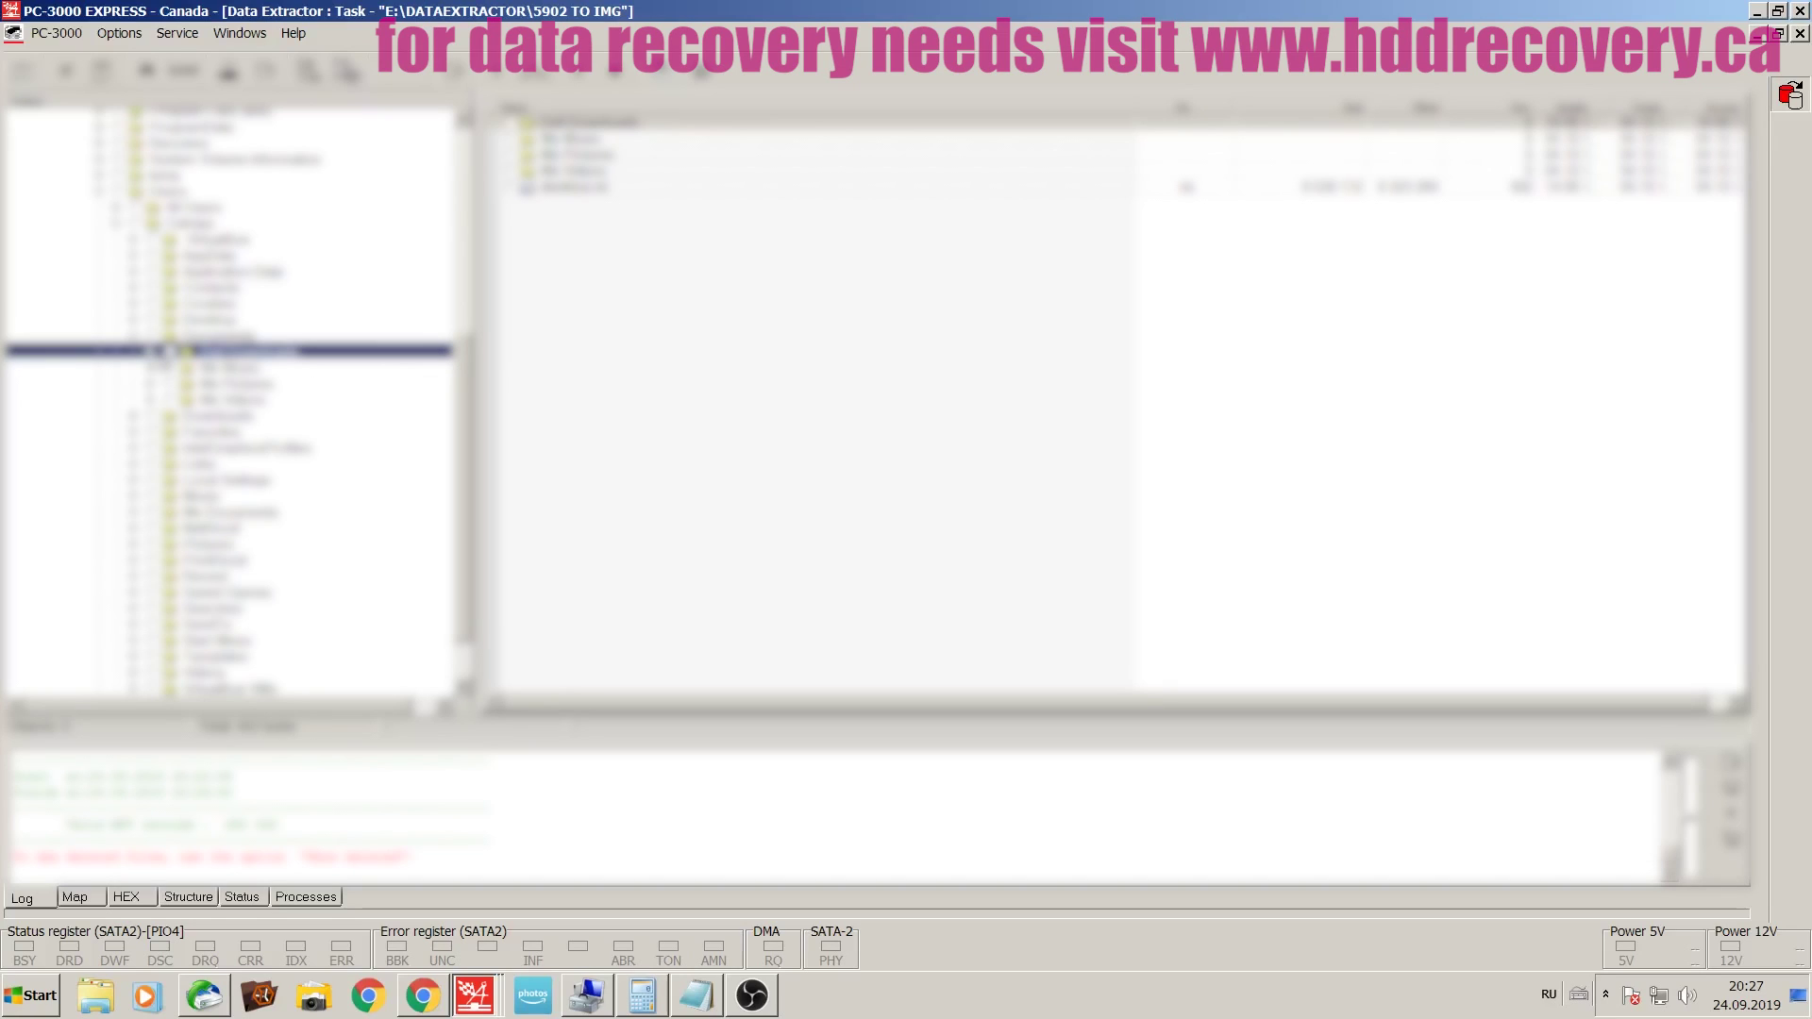
- Calculate the total data size of the Default profile folder under Users
left_click(180, 597)
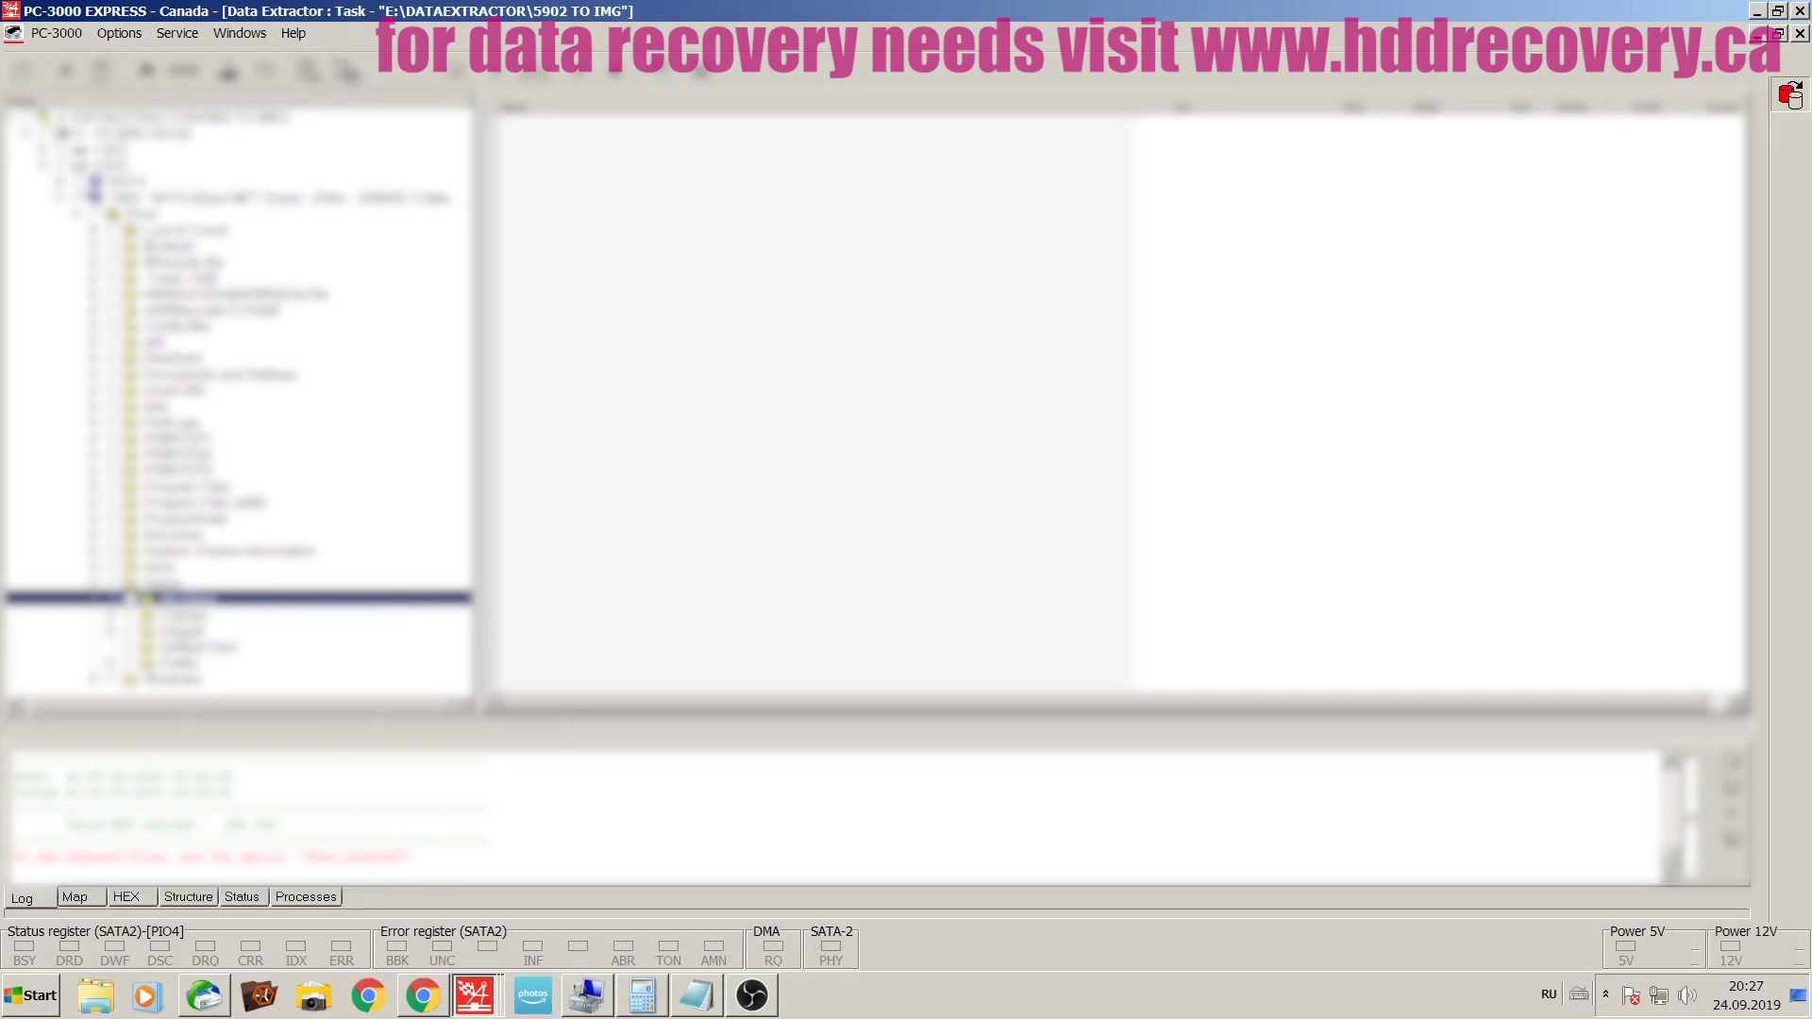
right_click(200, 630)
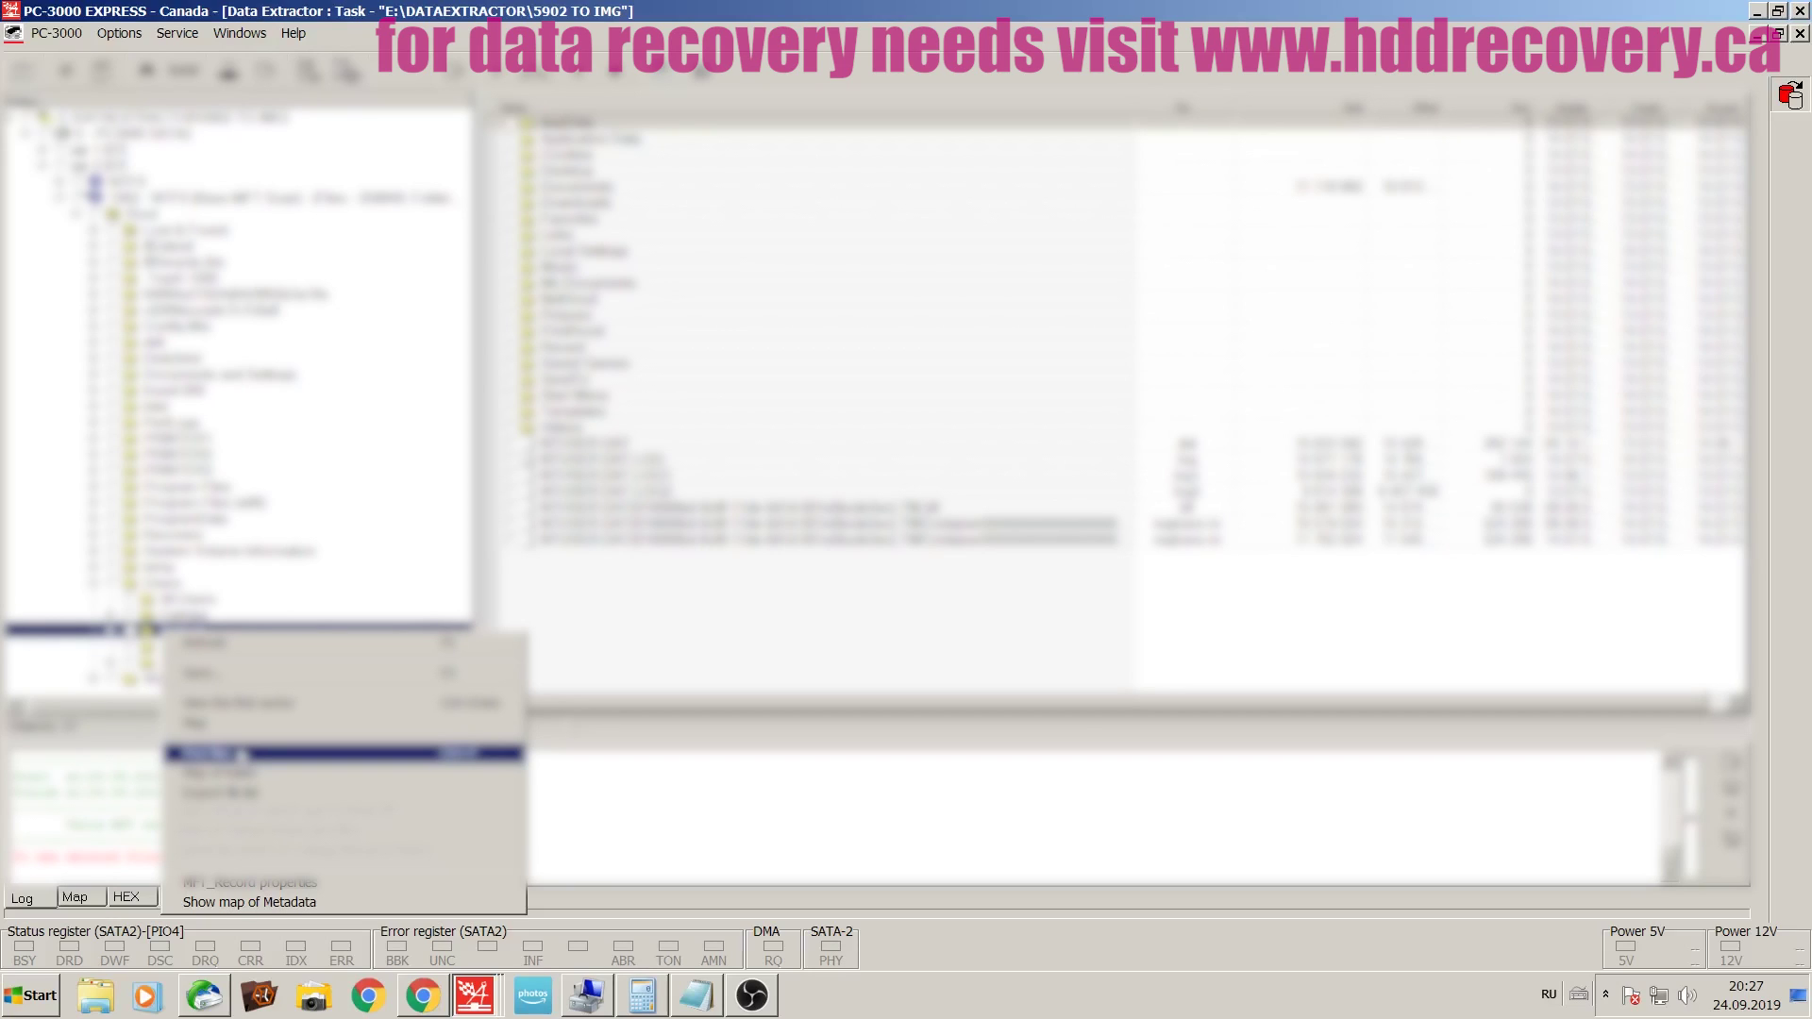
left_click(241, 753)
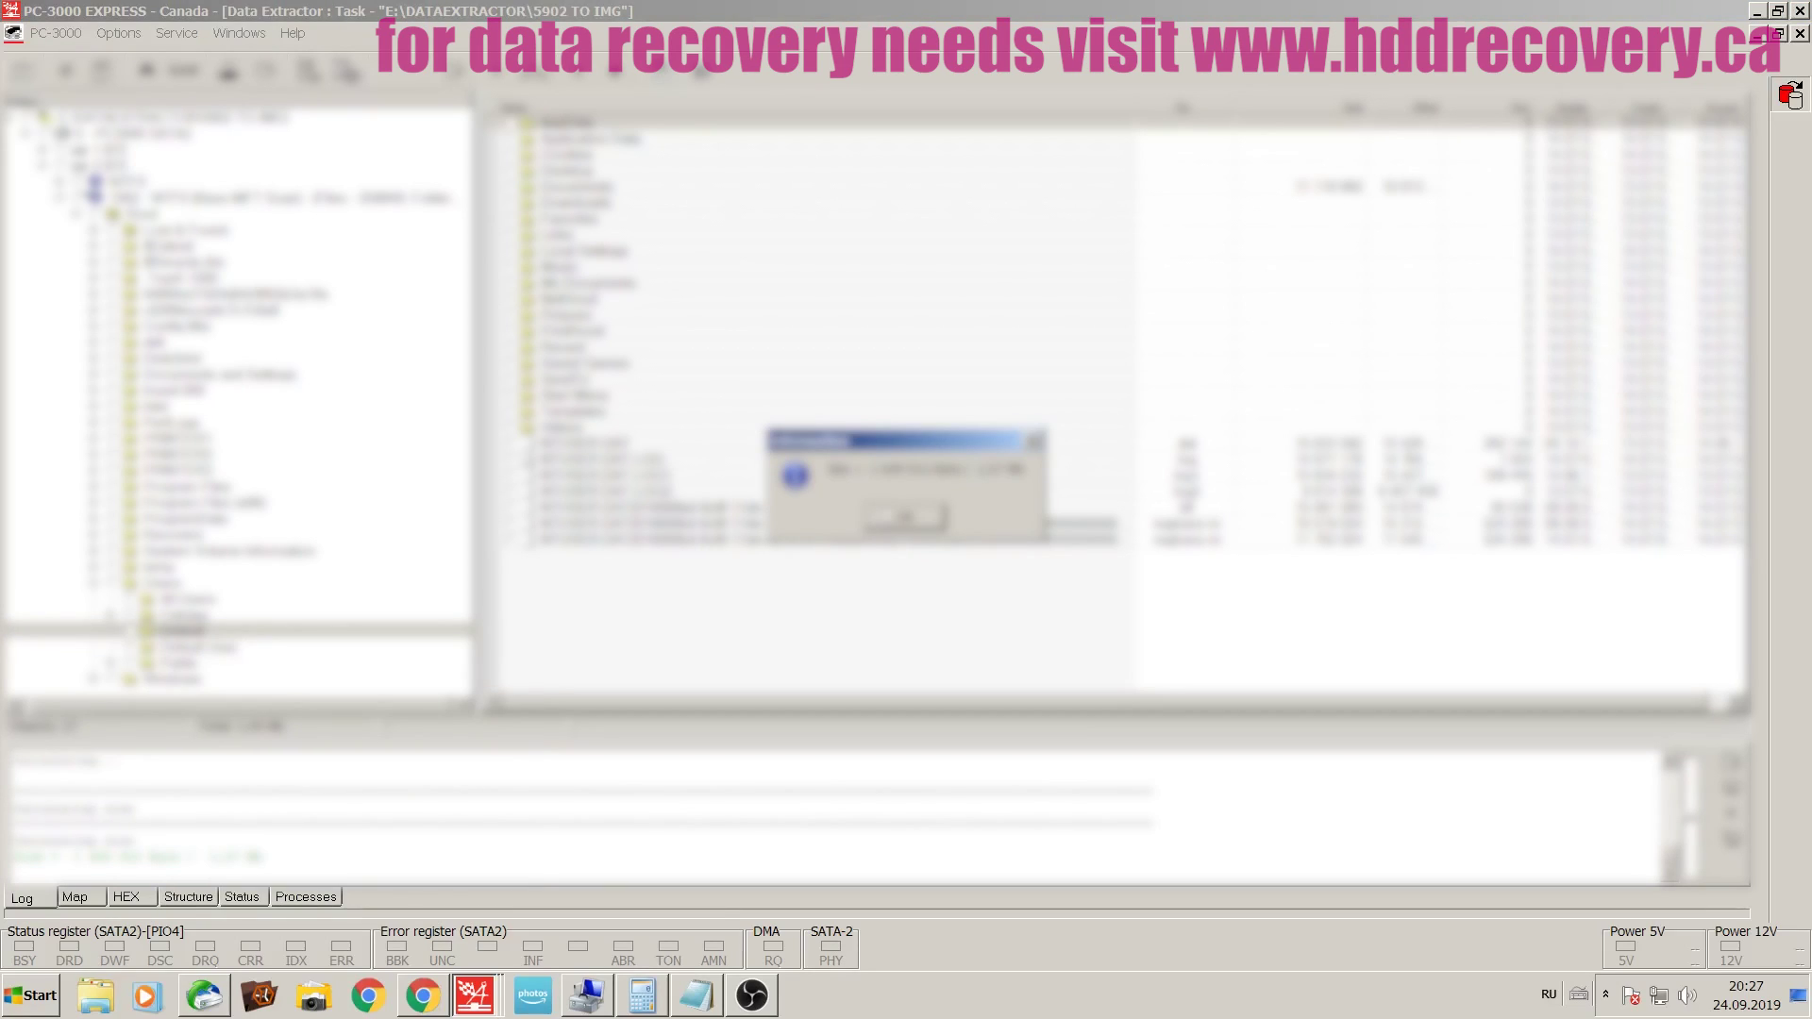
key("Return")
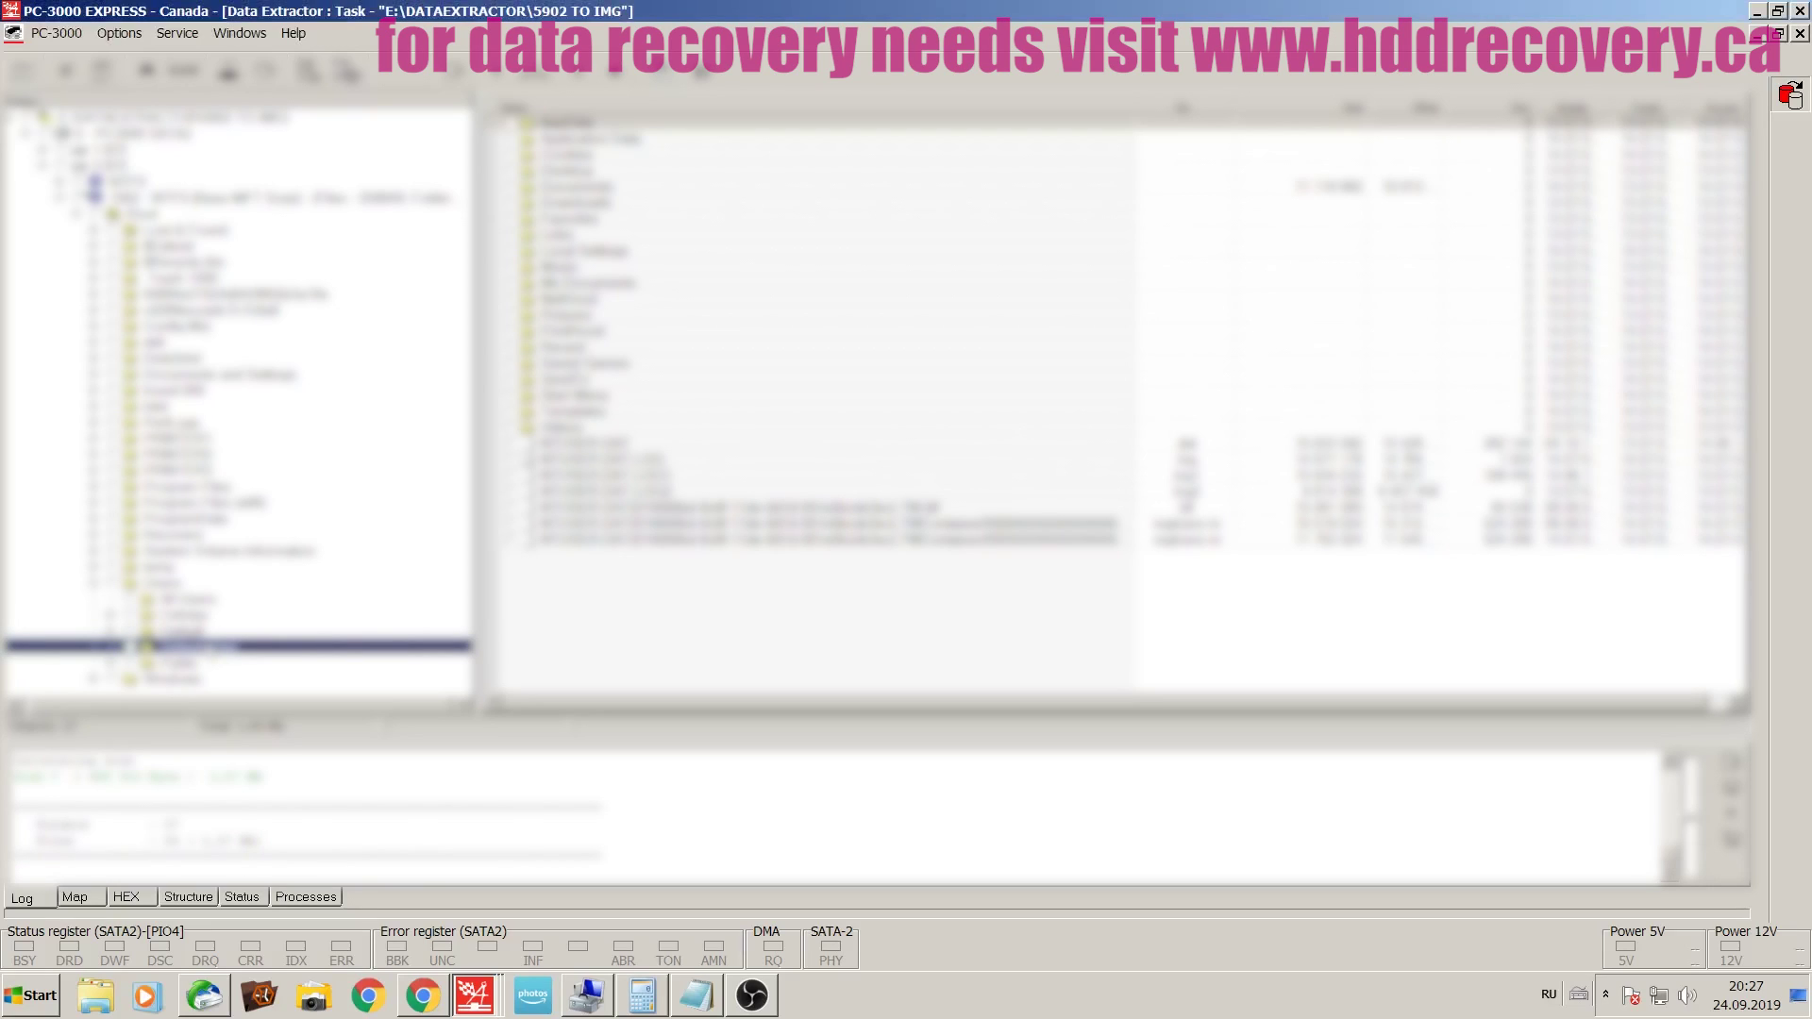
- View the Public folder's contents and calculate the total data size of the main user profile folder
left_click(180, 662)
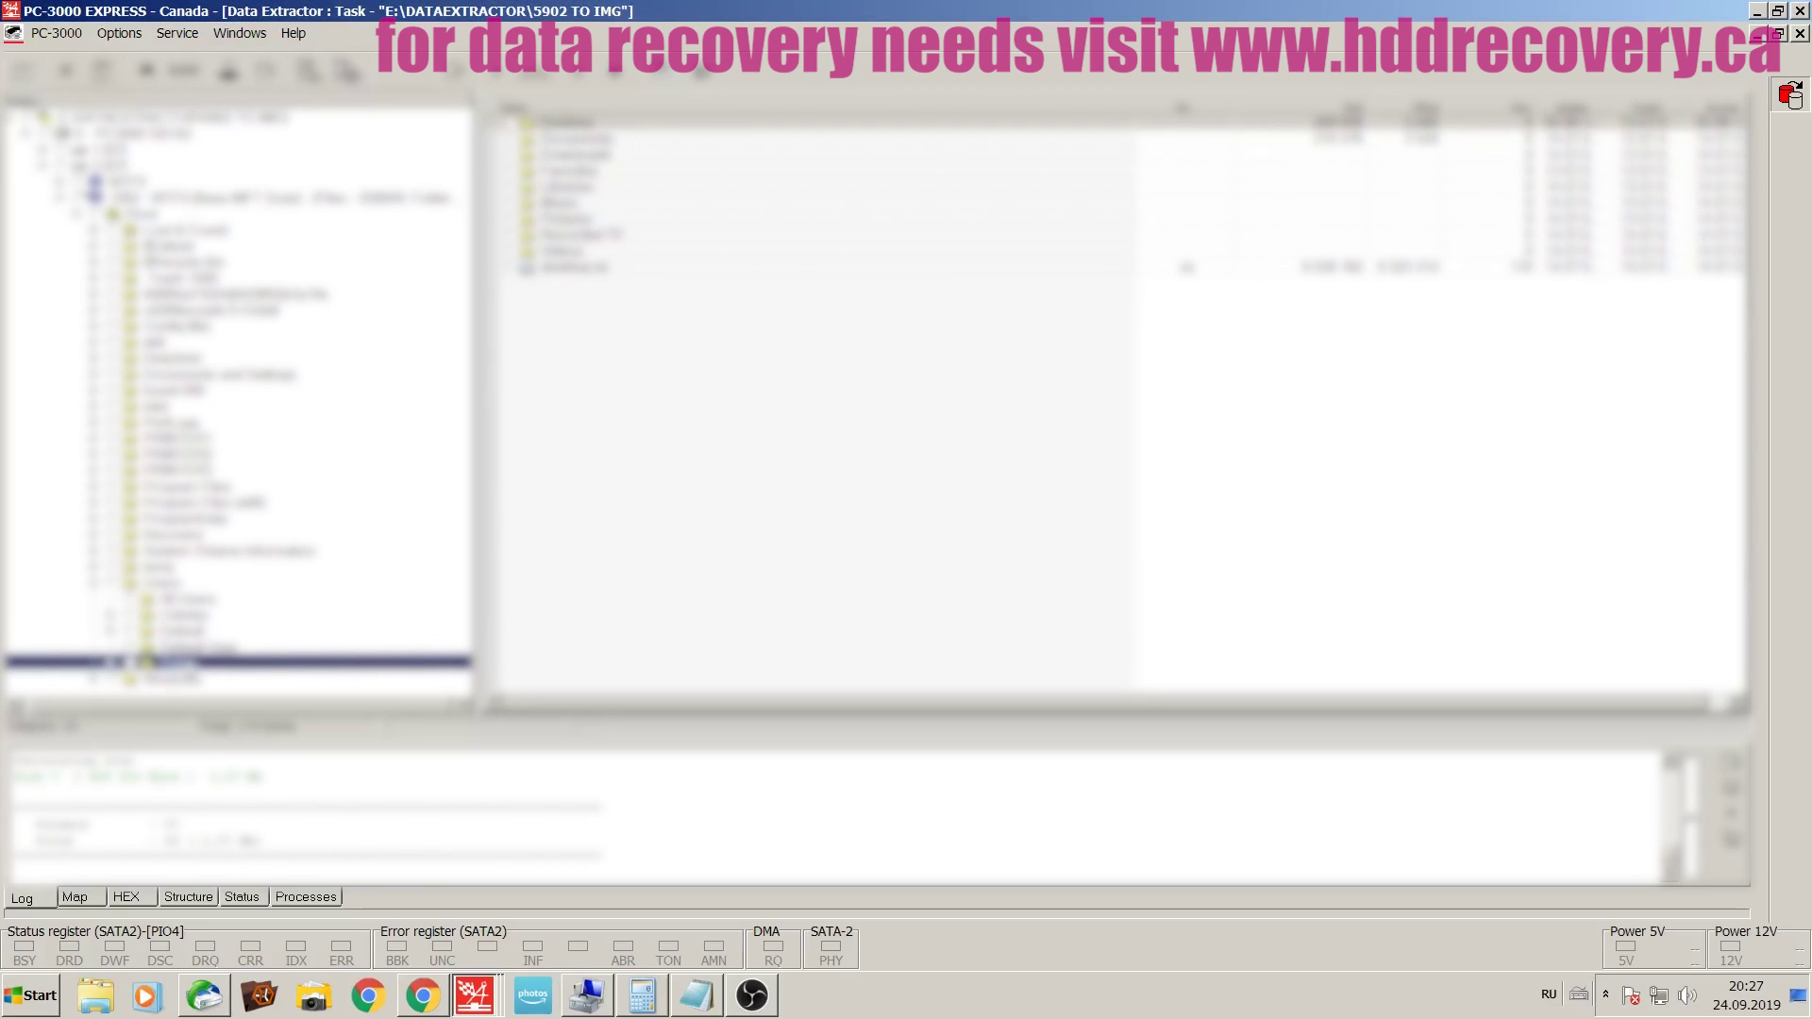
left_click(179, 613)
right_click(168, 615)
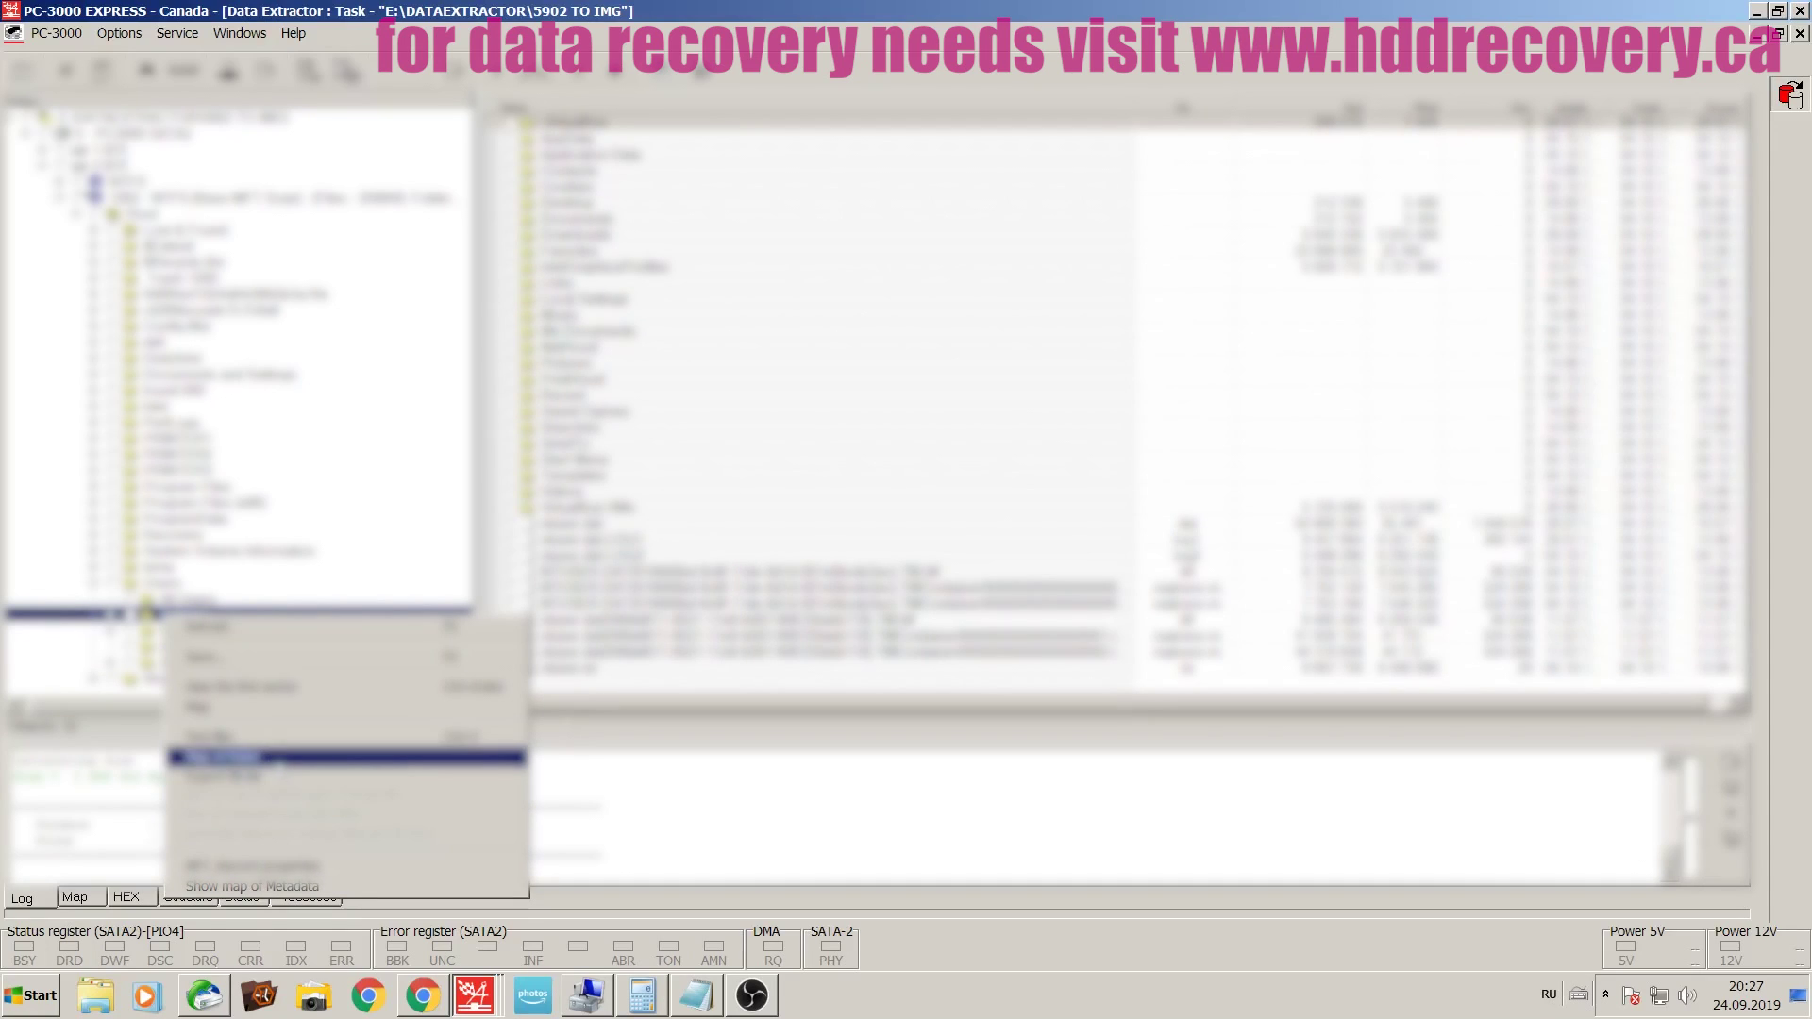
left_click(283, 777)
left_click(859, 545)
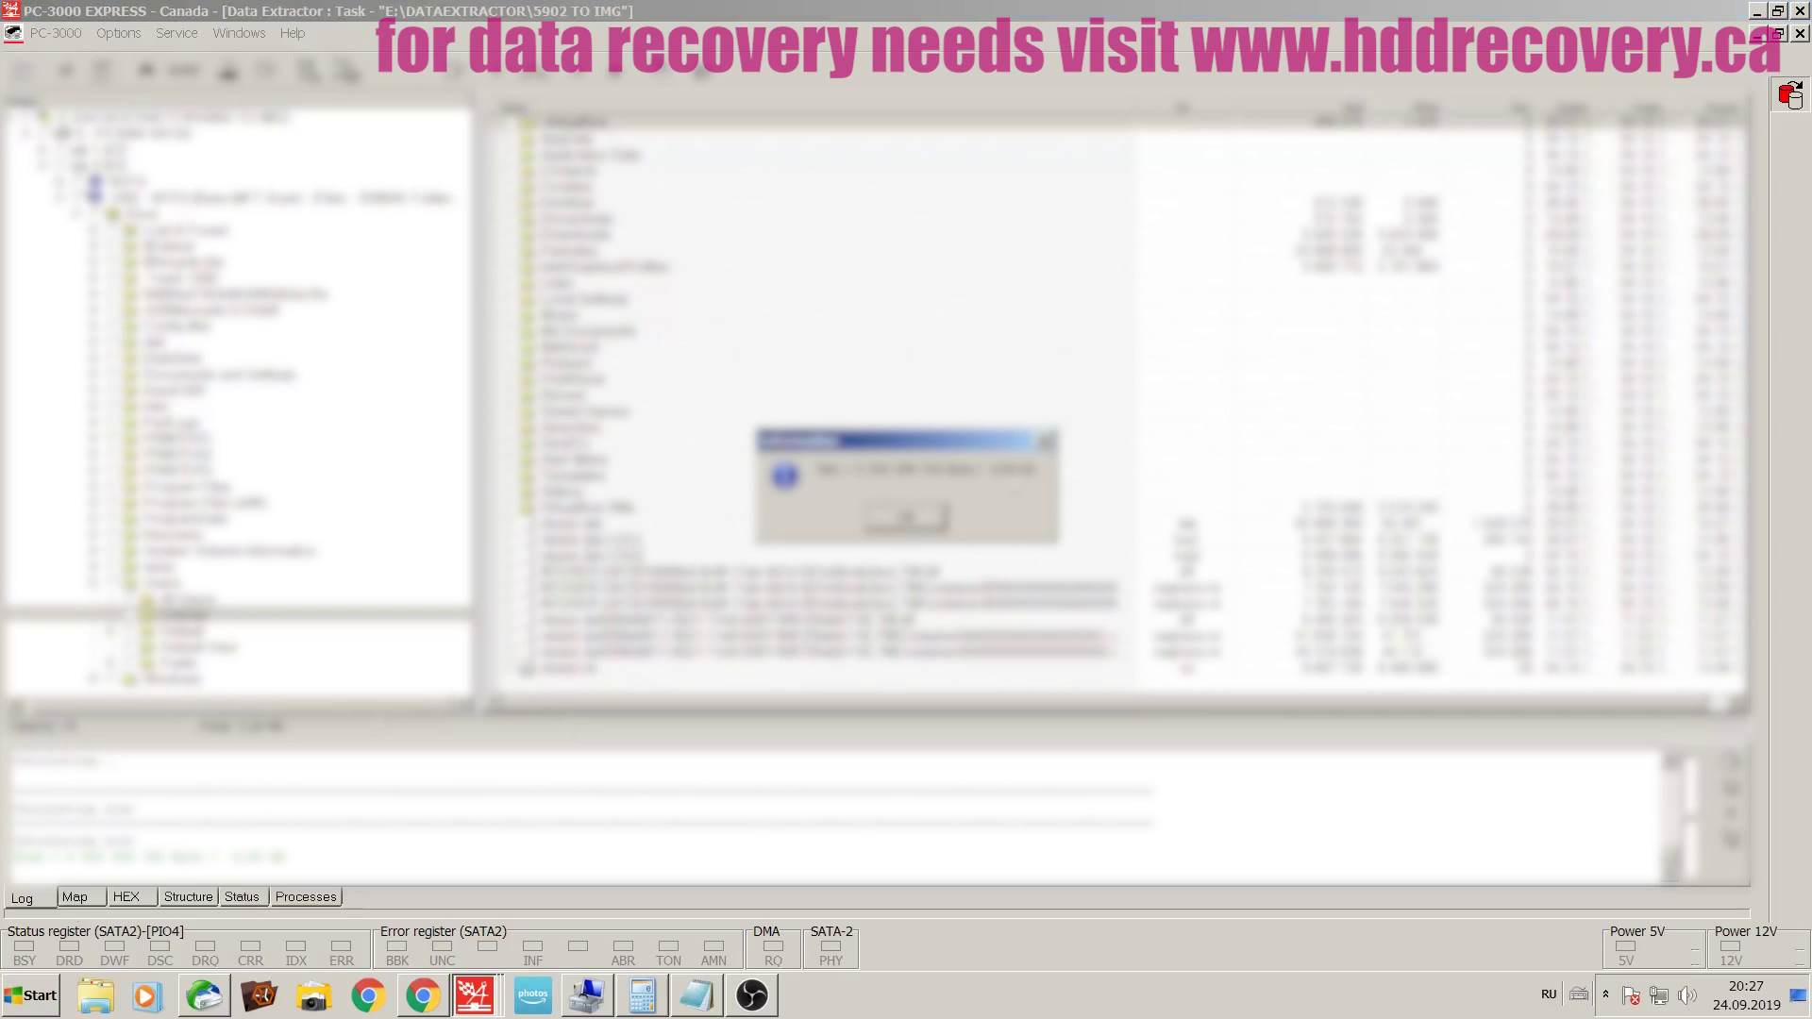
left_click(1038, 438)
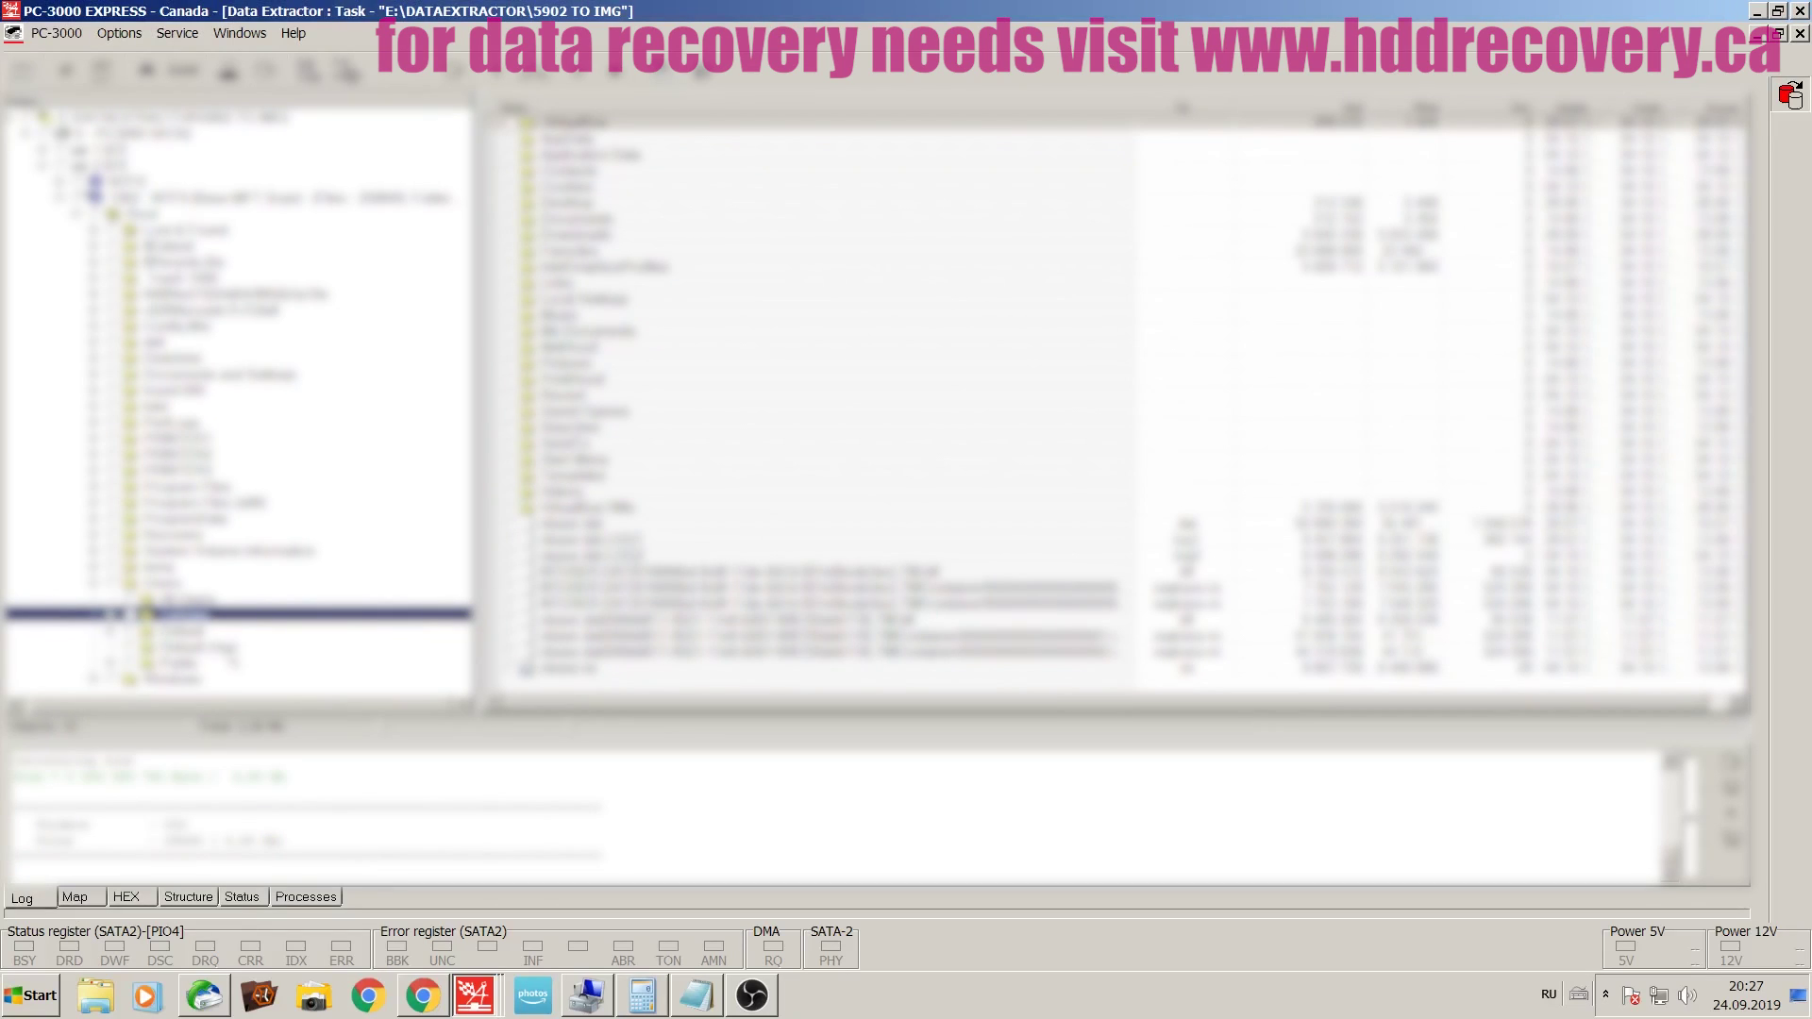
- Expand the Public folder under Users and calculate its total data size
left_click(220, 675)
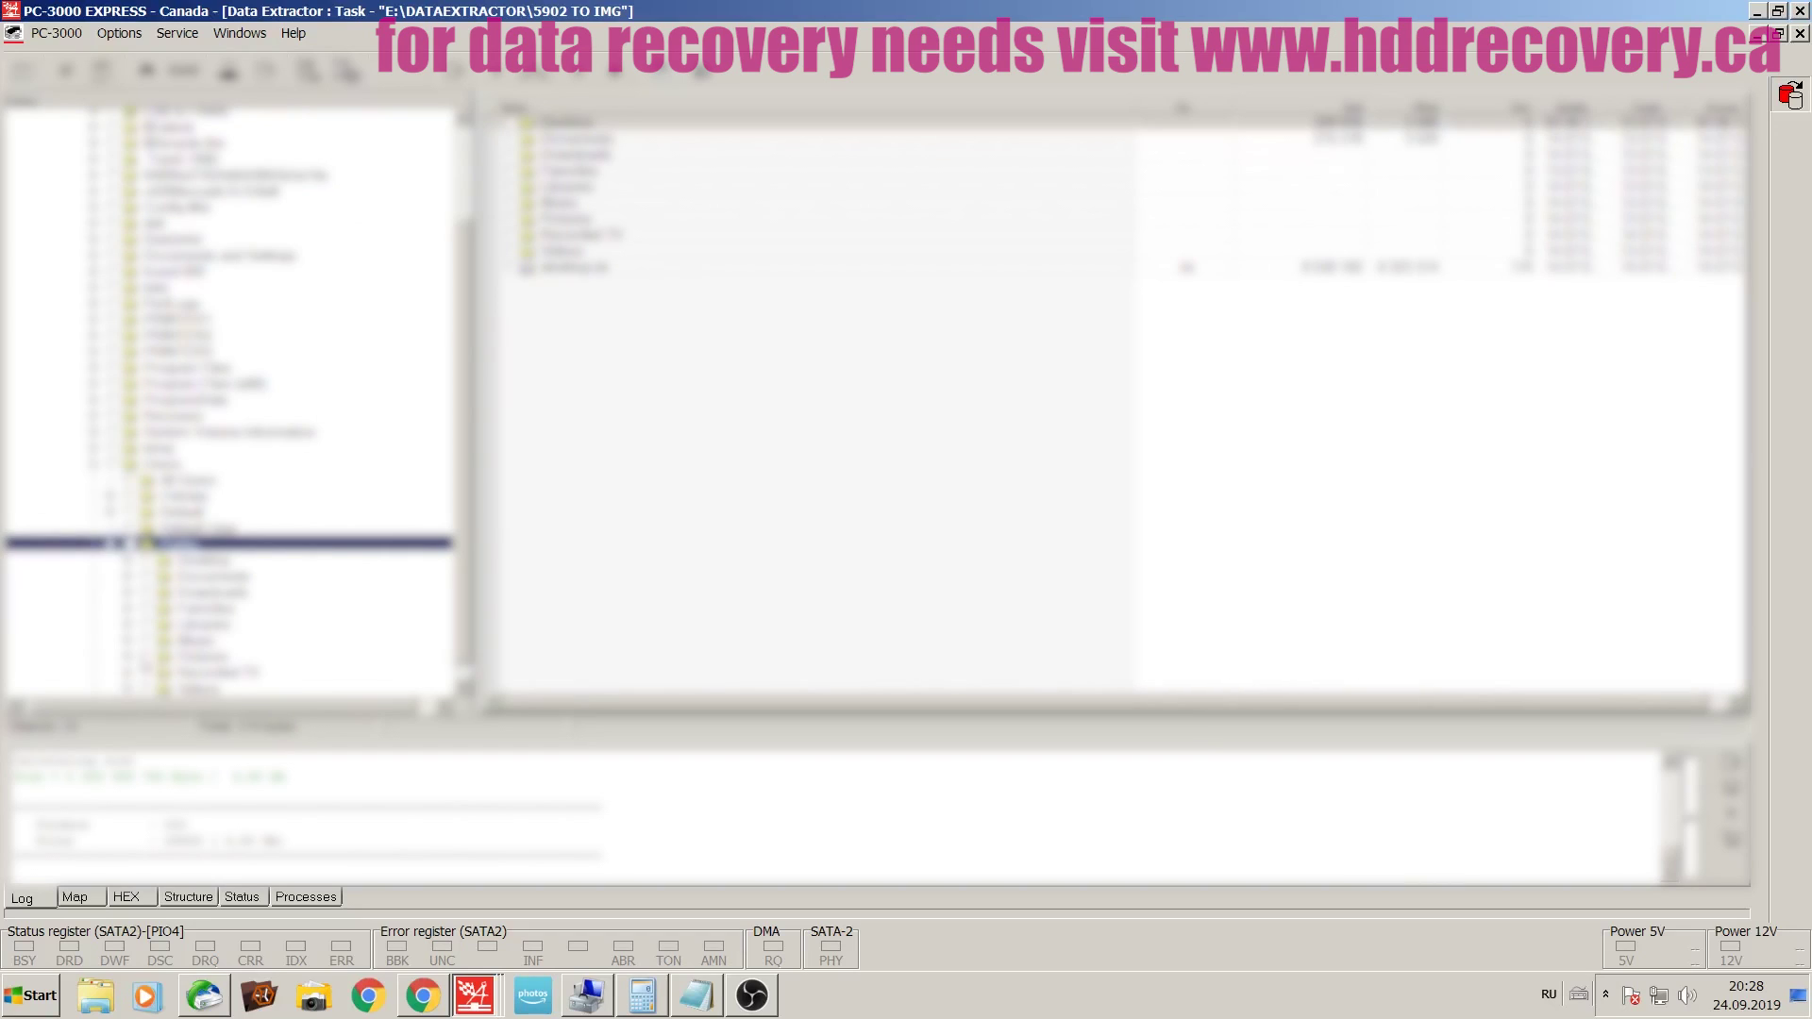
right_click(206, 525)
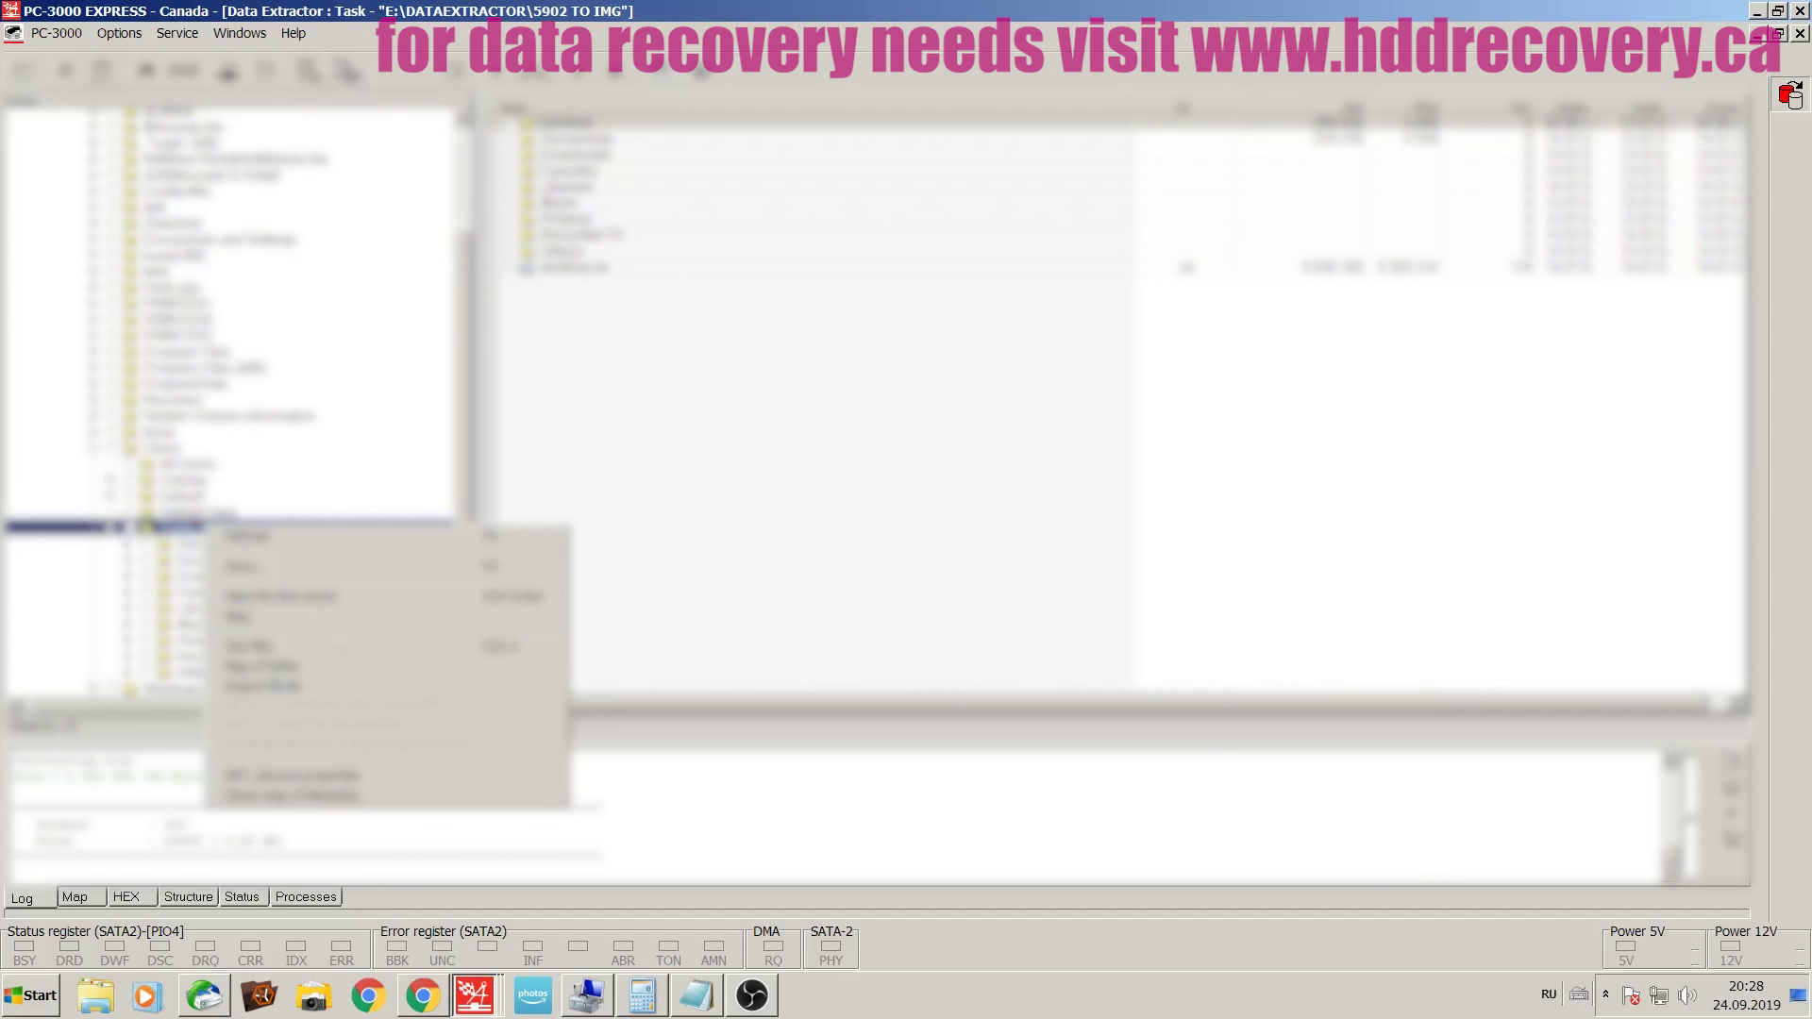
left_click(368, 666)
left_click(913, 556)
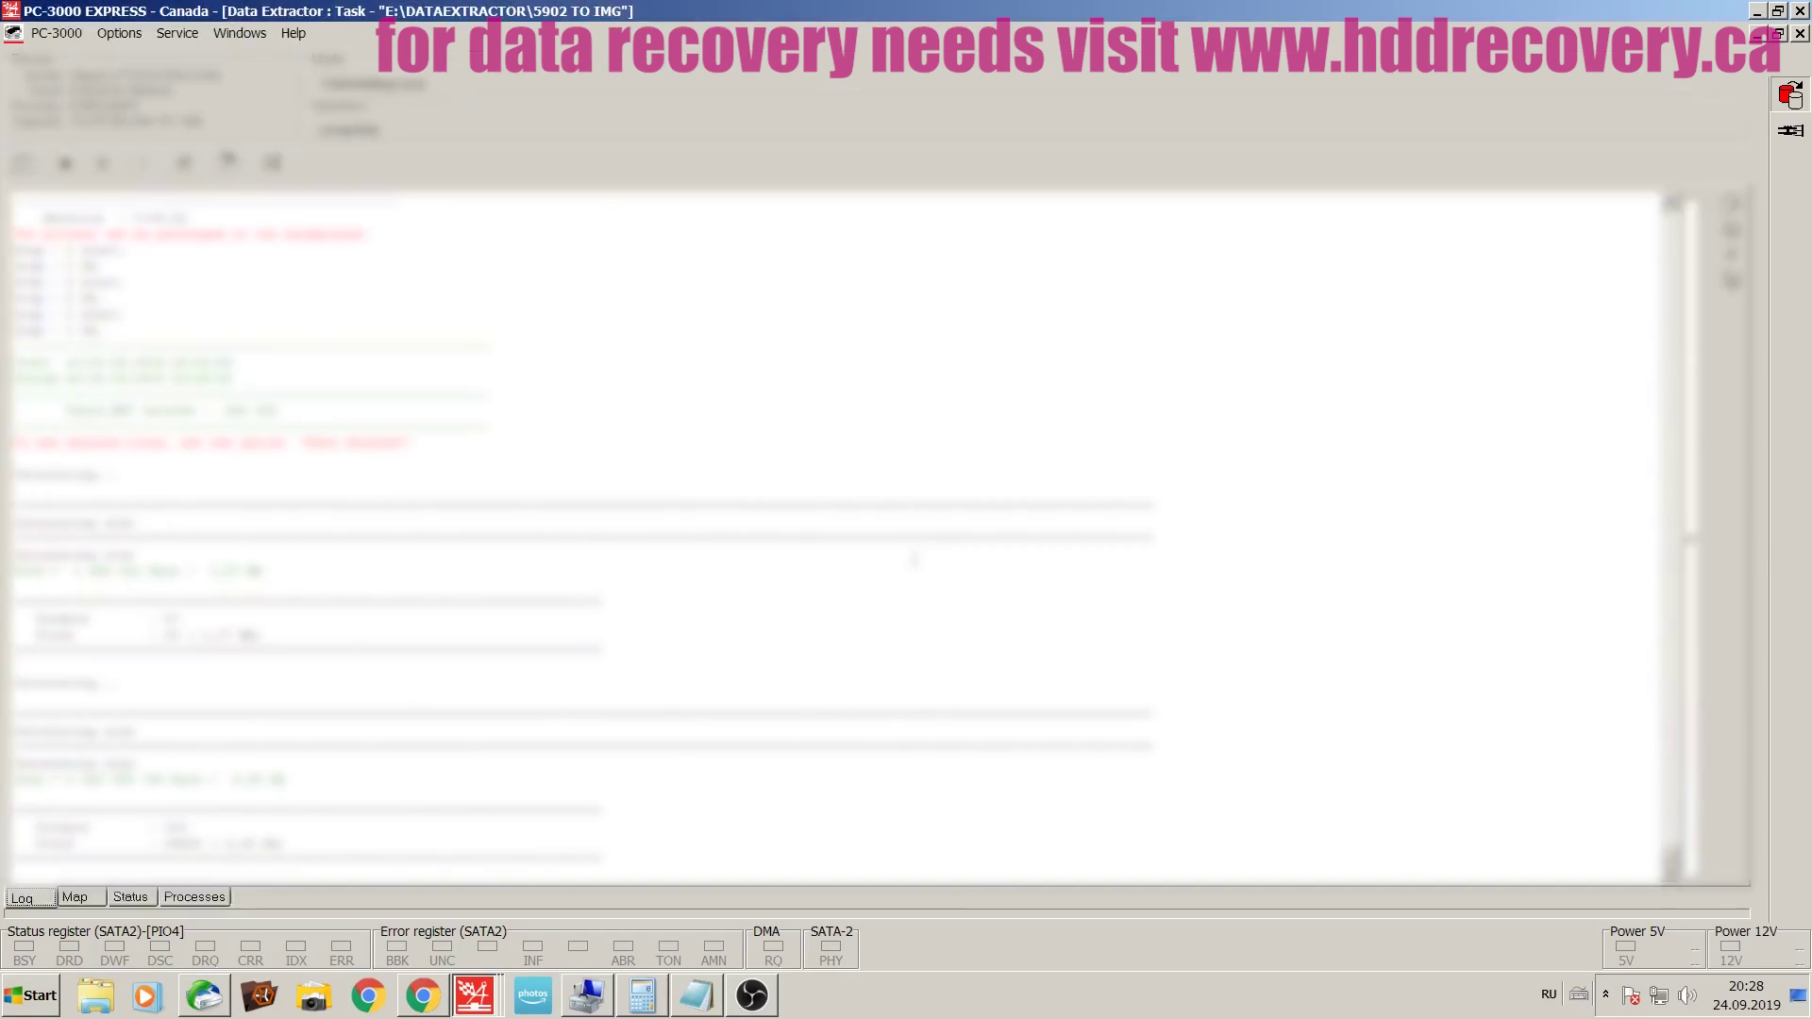
left_click(898, 518)
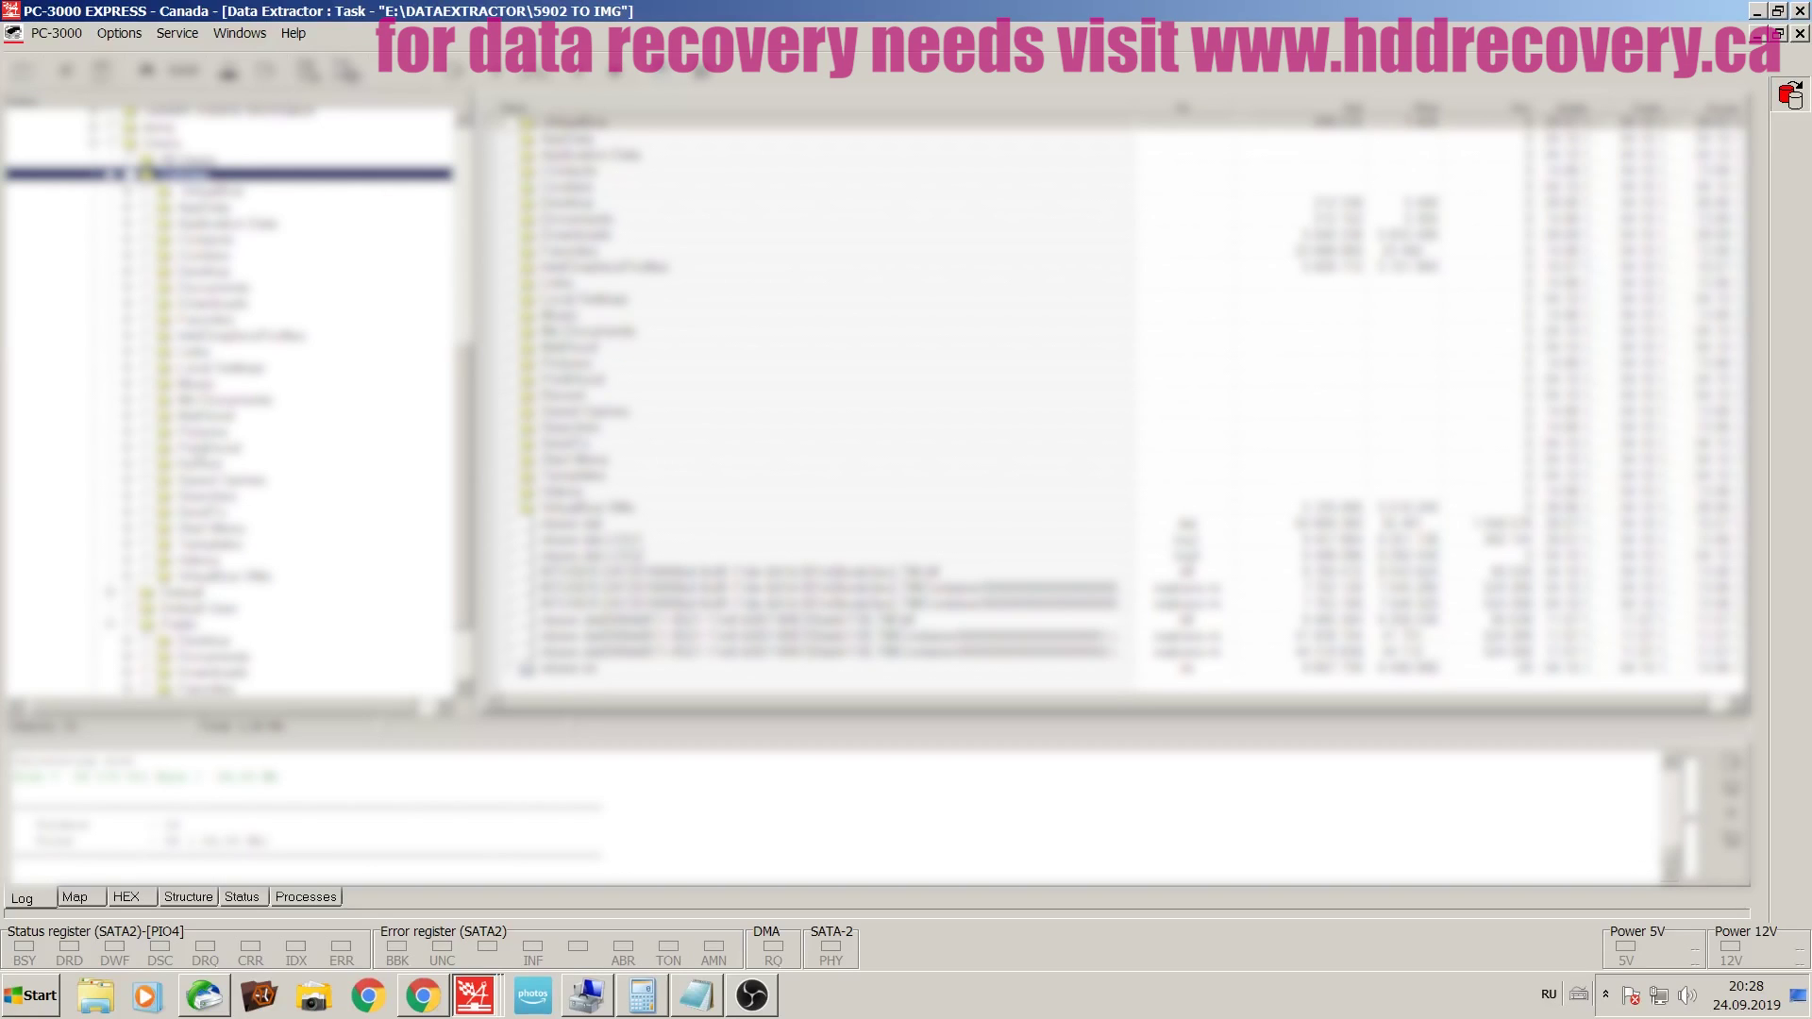
- Browse subfolders of the main user profile and calculate the data size with its last subfolder marked
left_click(196, 430)
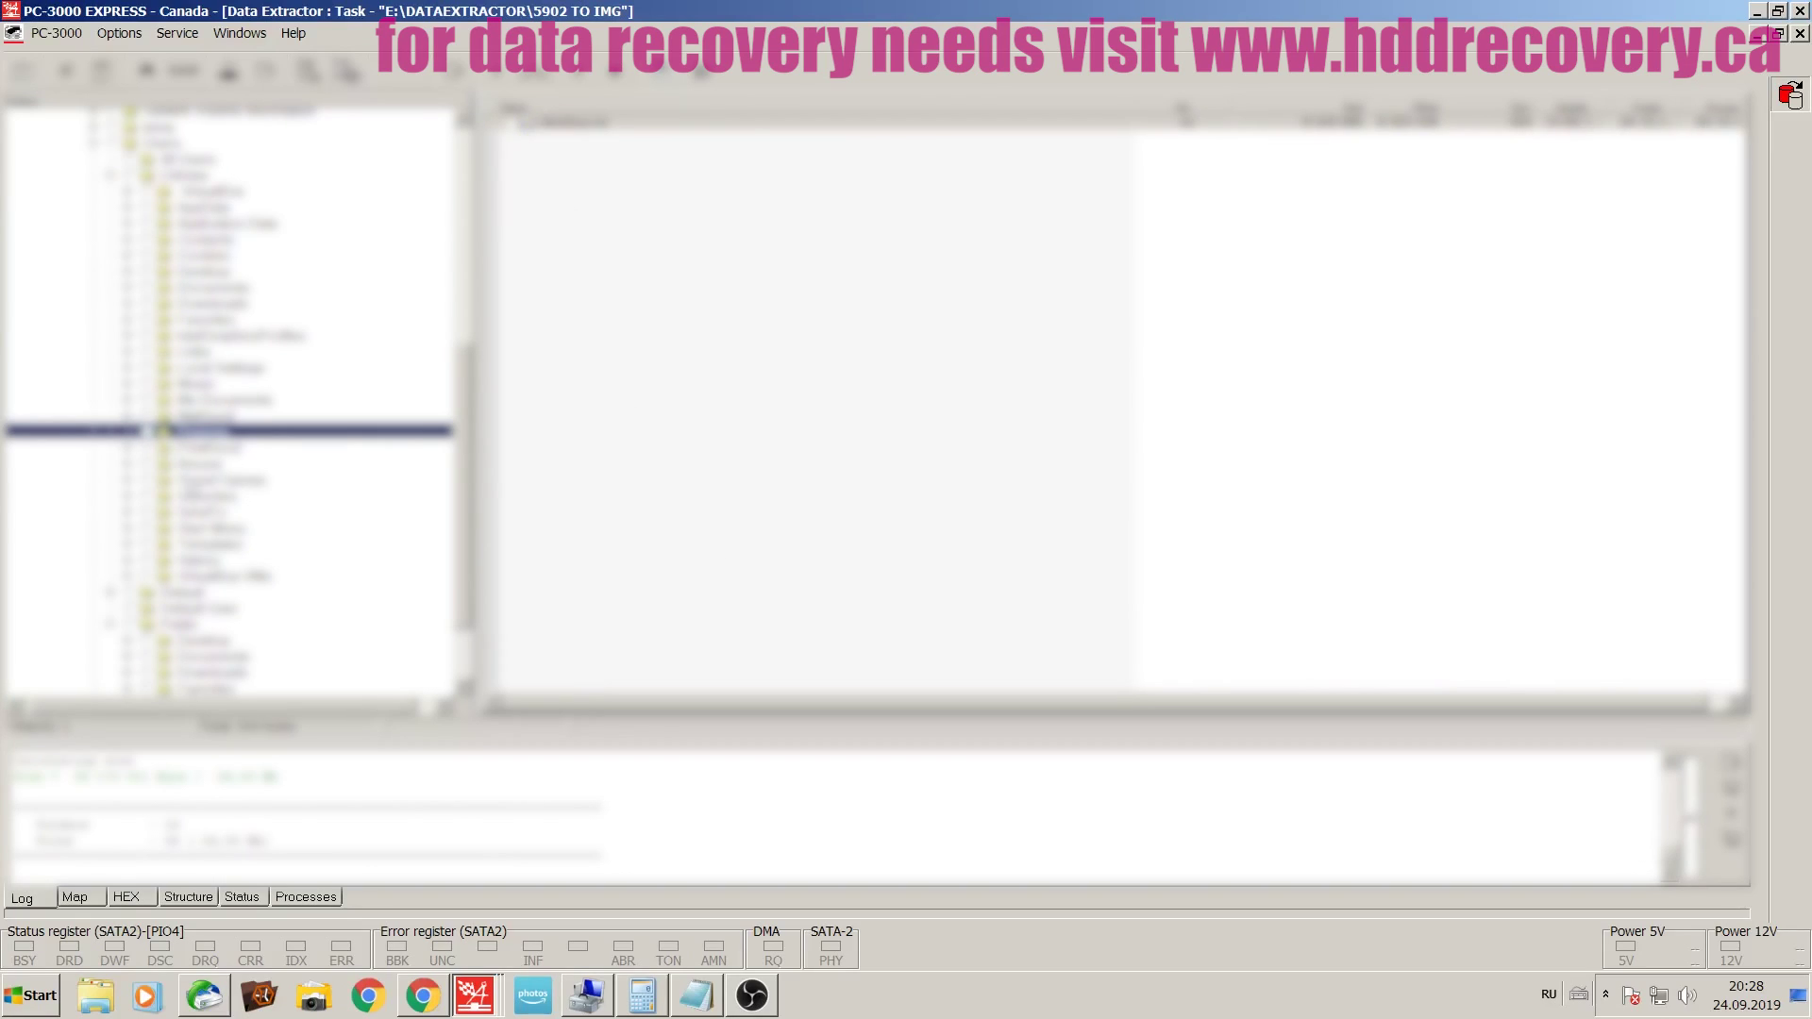
left_click(193, 223)
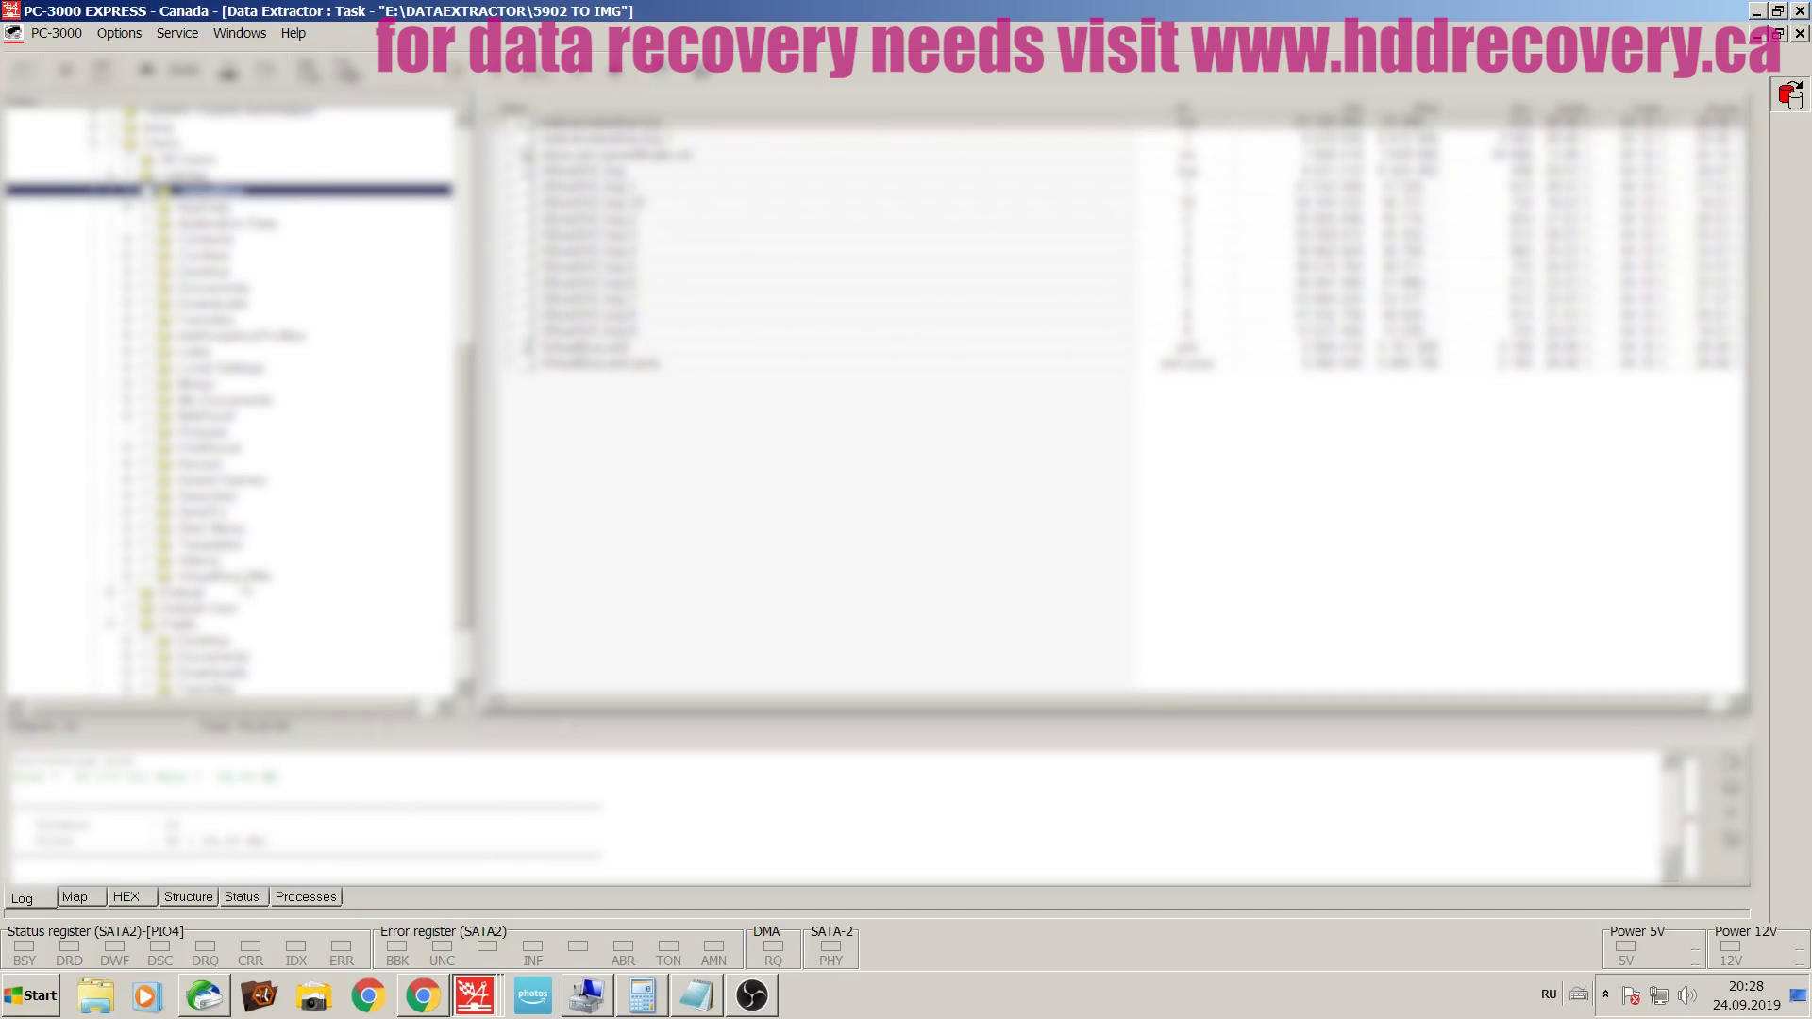
left_click(237, 578)
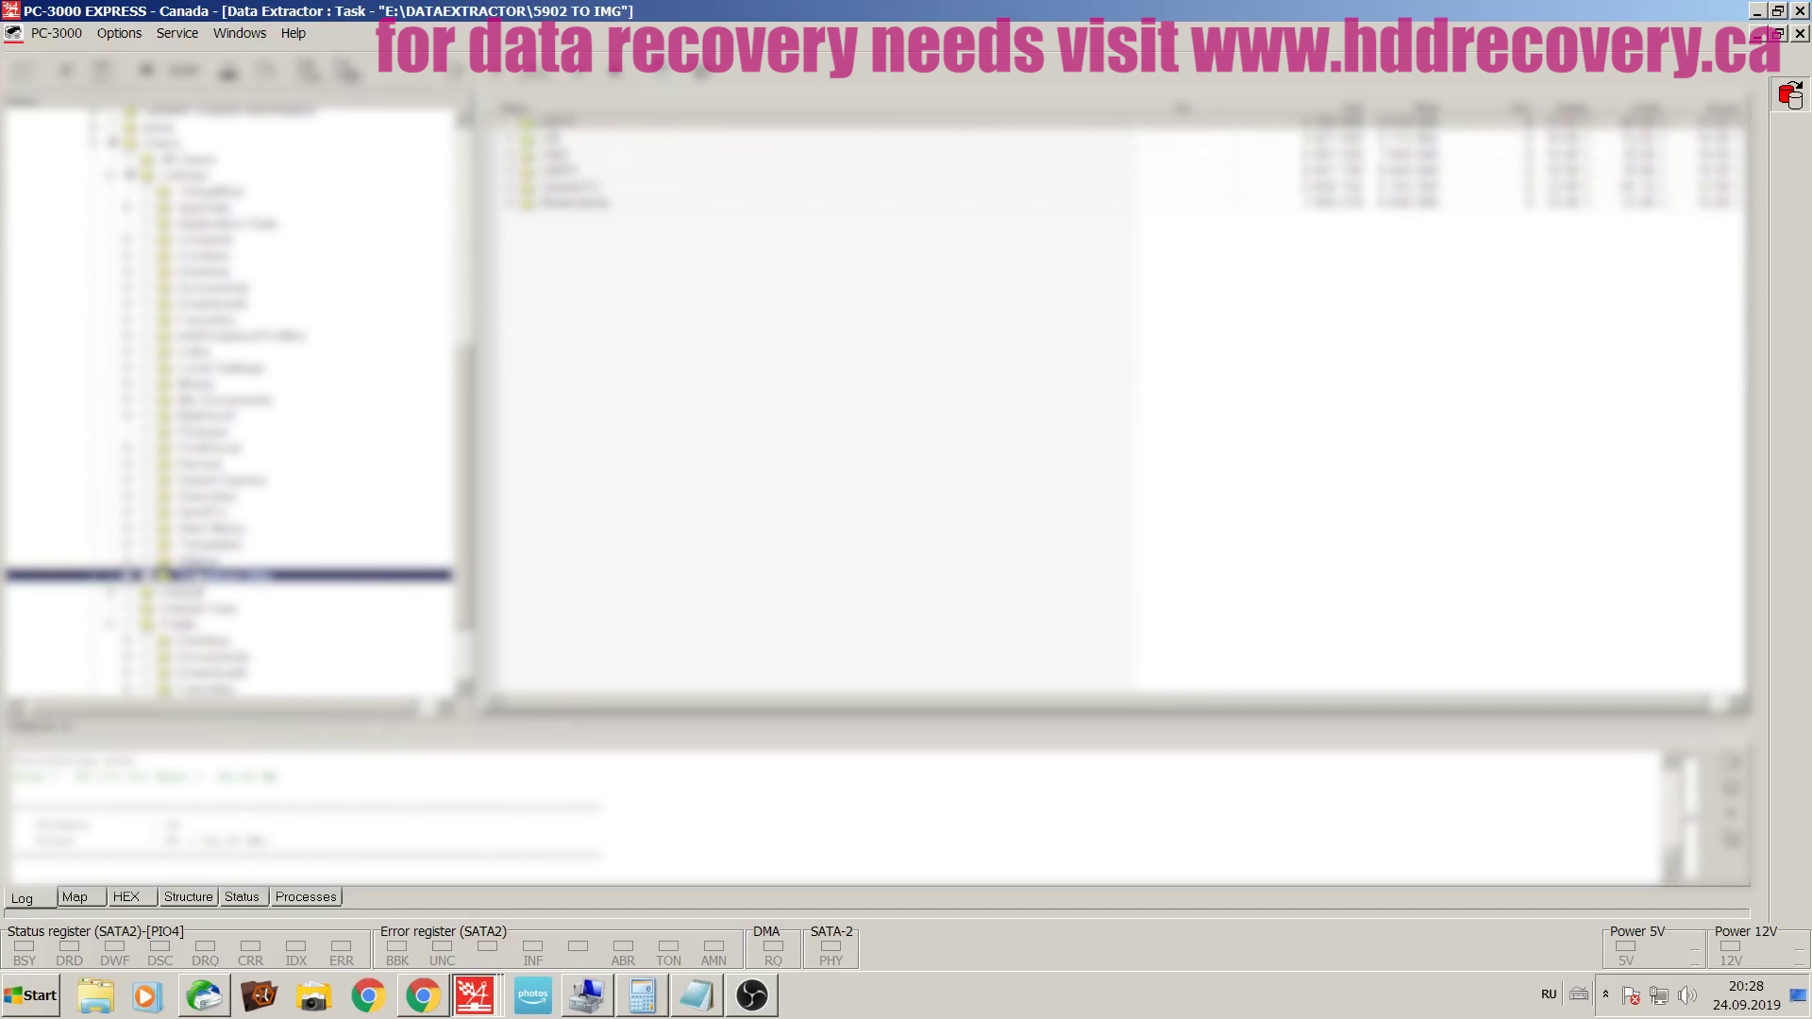
right_click(196, 575)
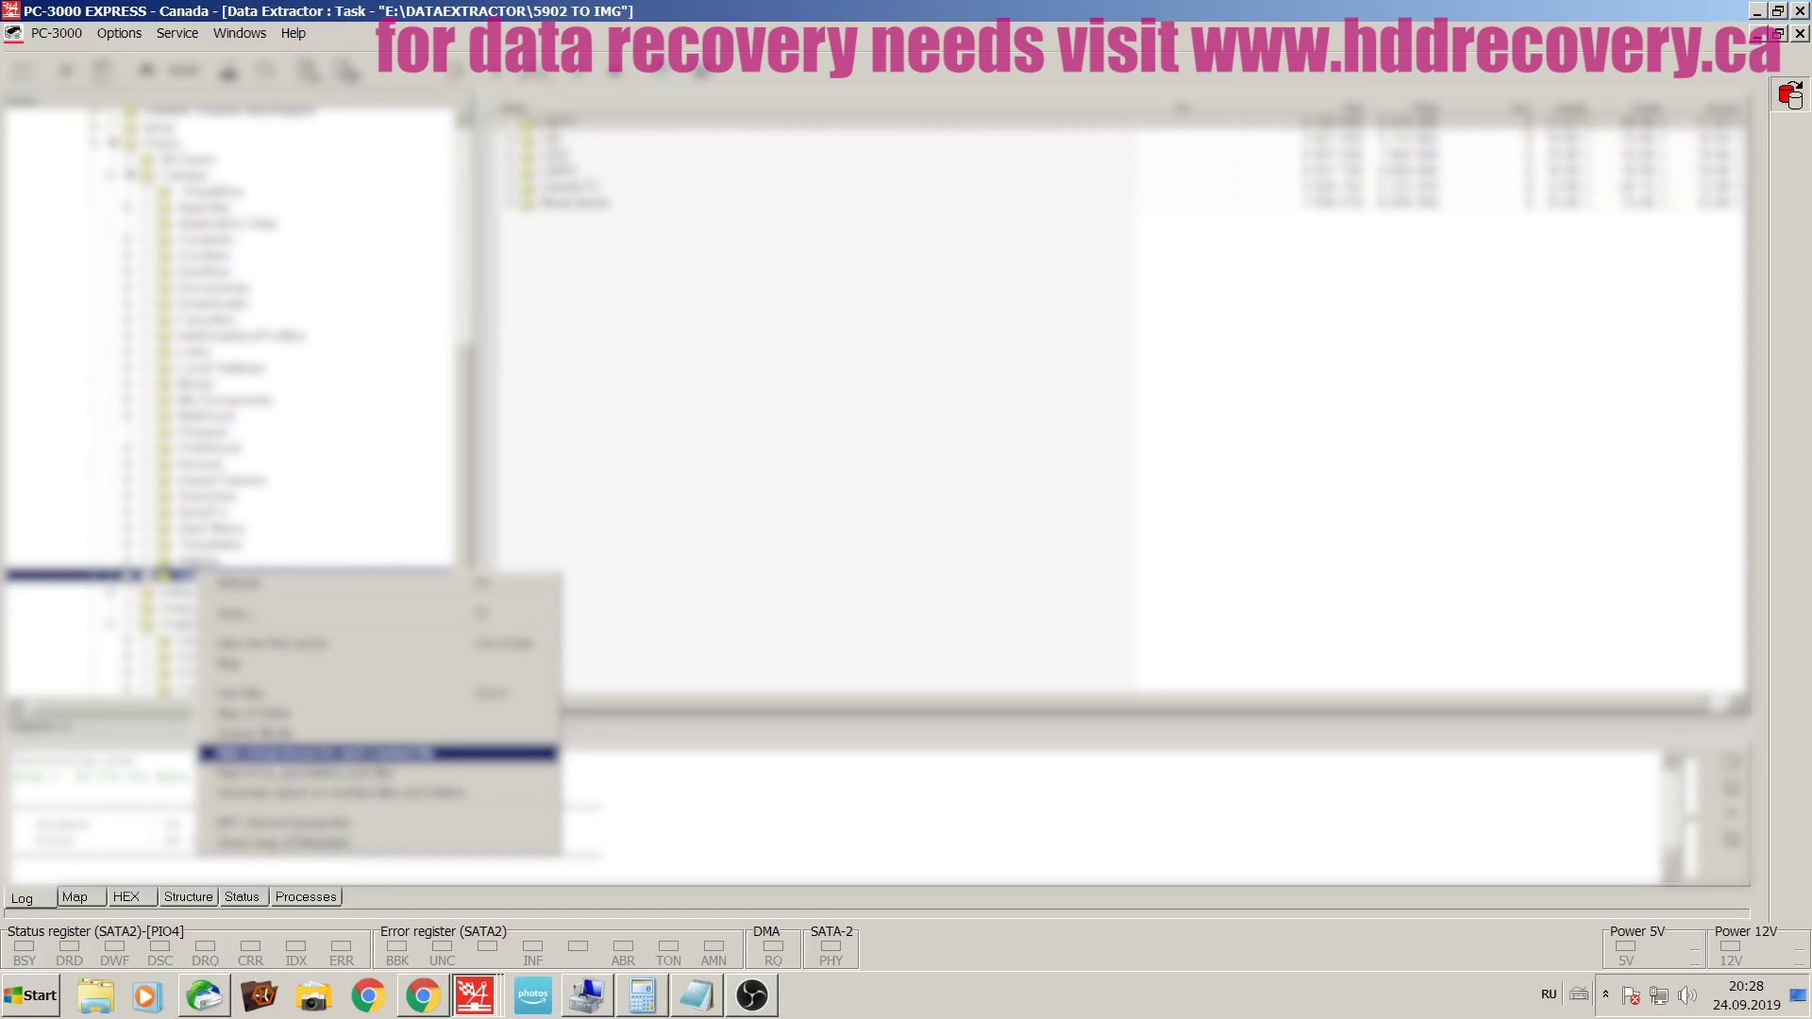
left_click(284, 772)
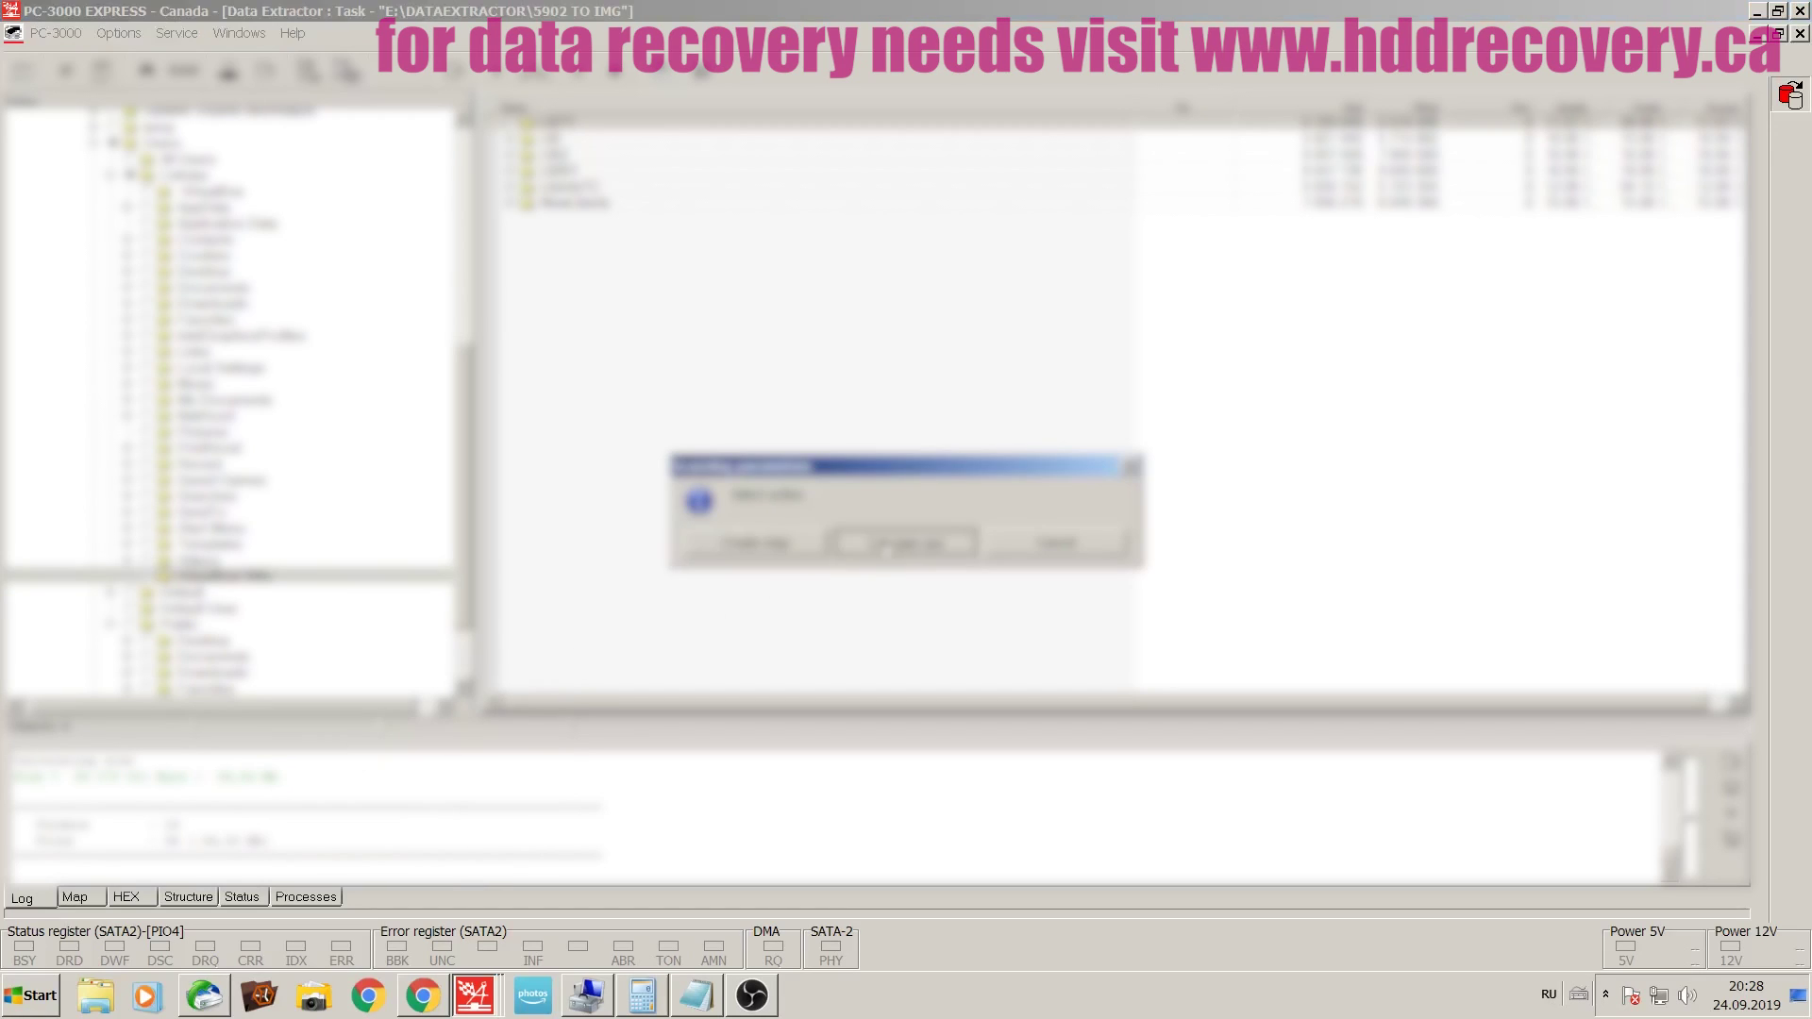
left_click(1046, 441)
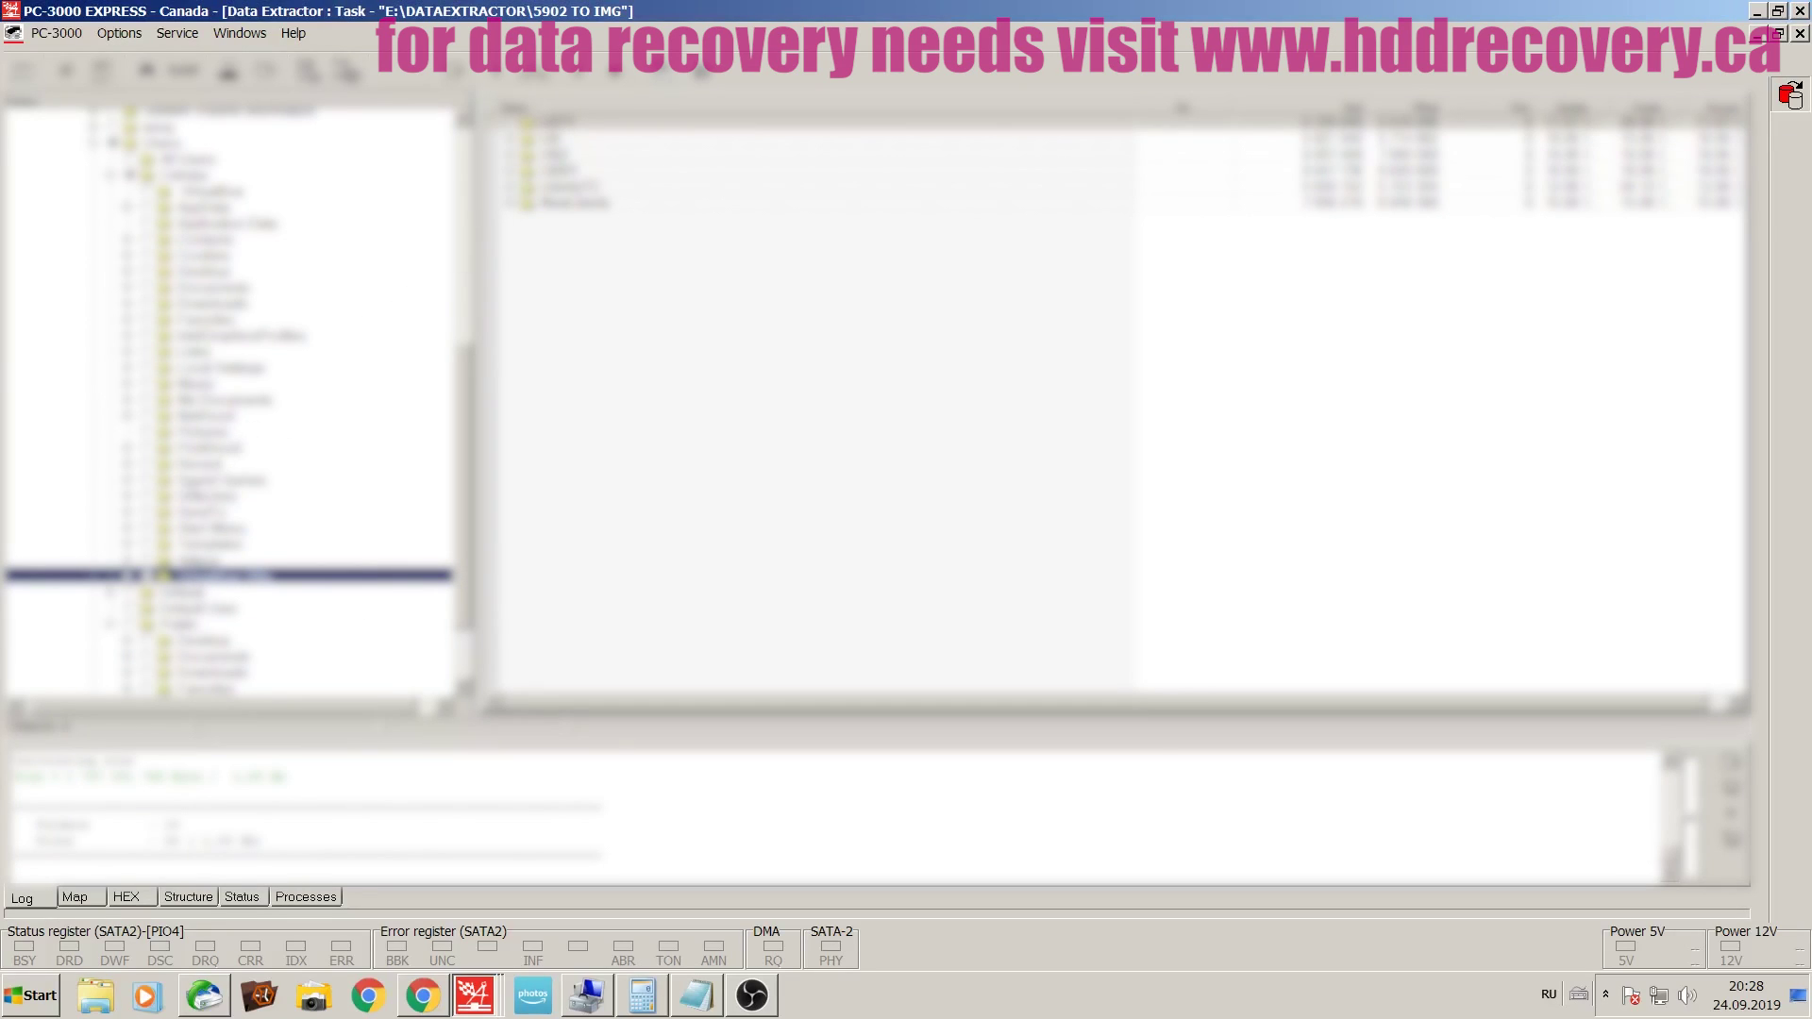
- Create a map of the main user profile folder under Users
scroll(116, 361, "up", 3)
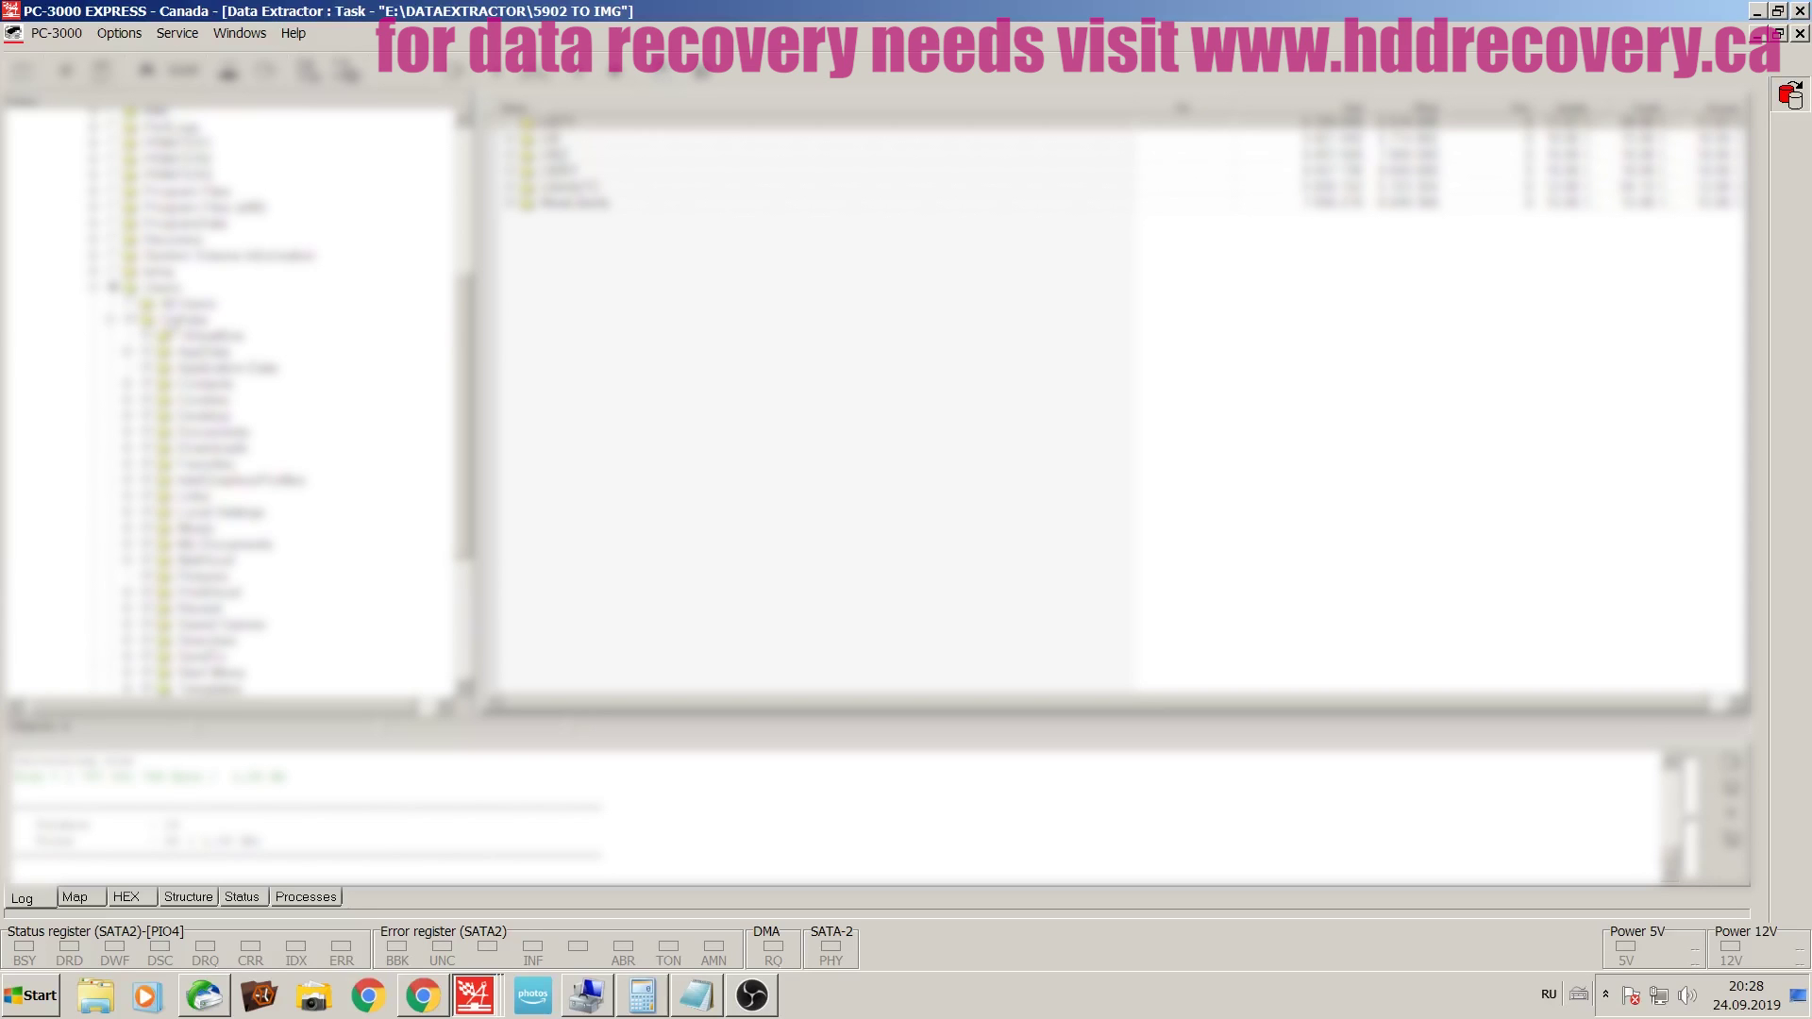
right_click(168, 321)
left_click(267, 519)
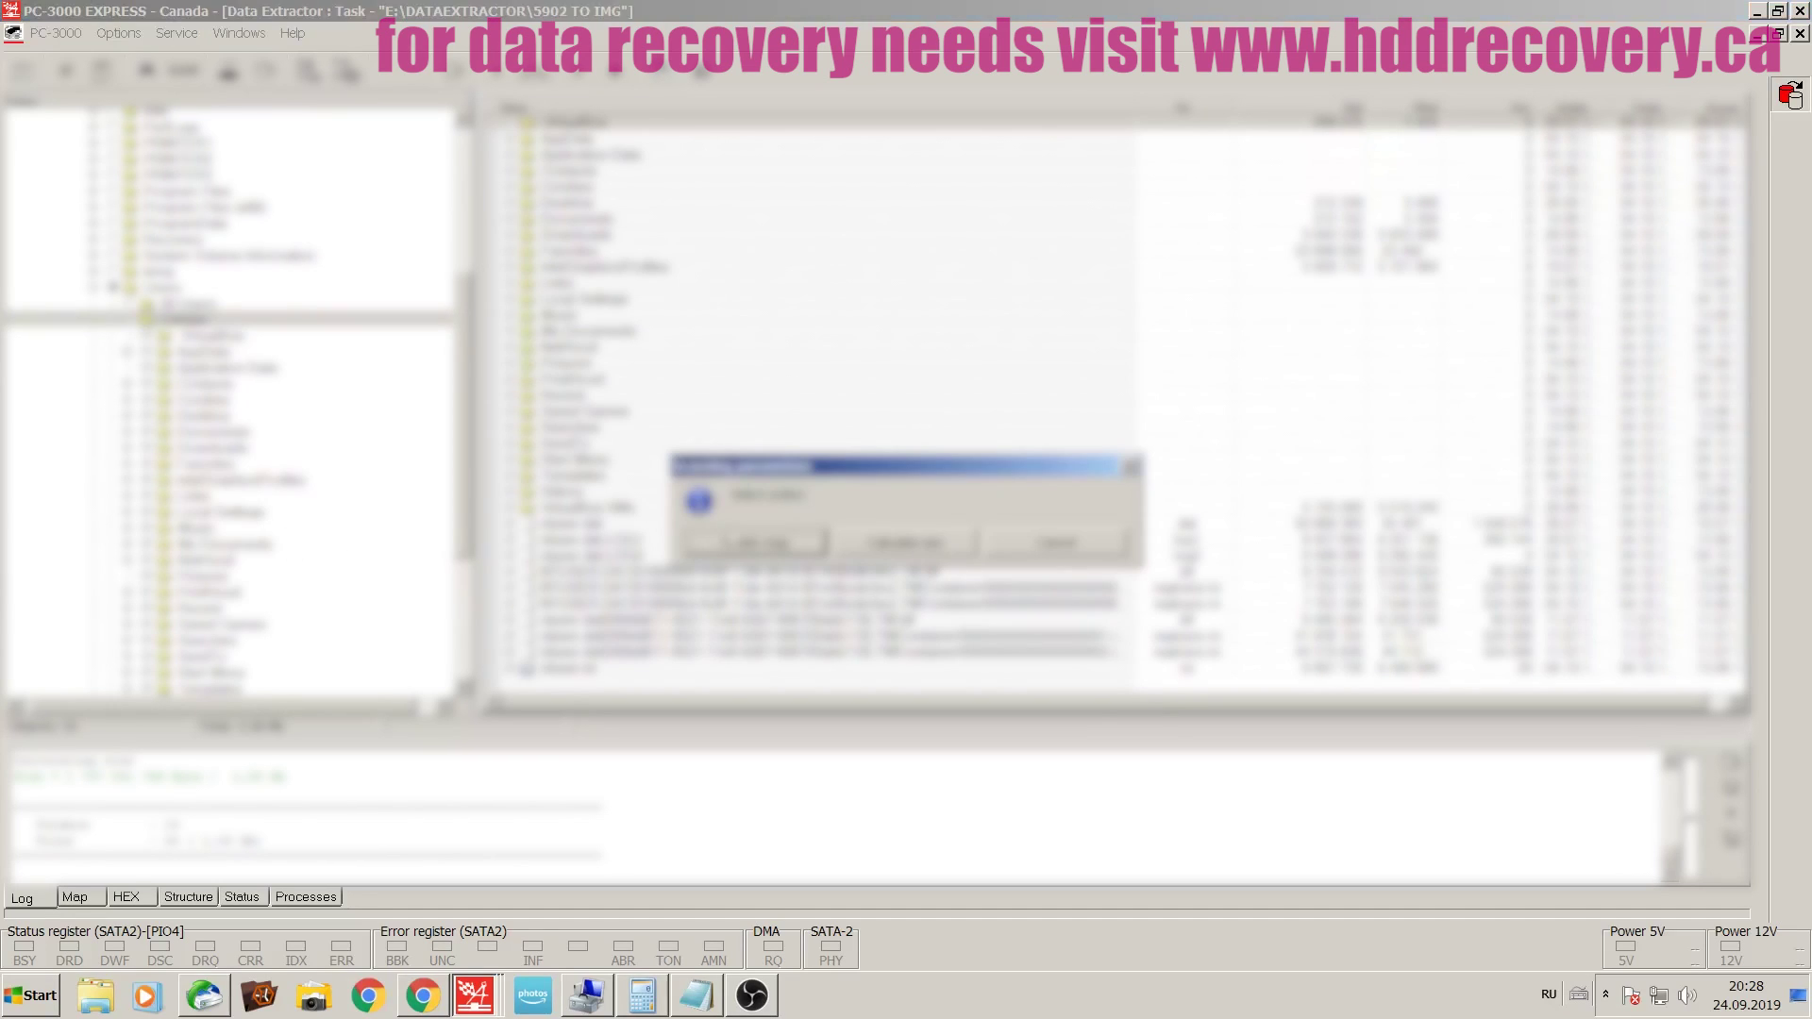
key("Return")
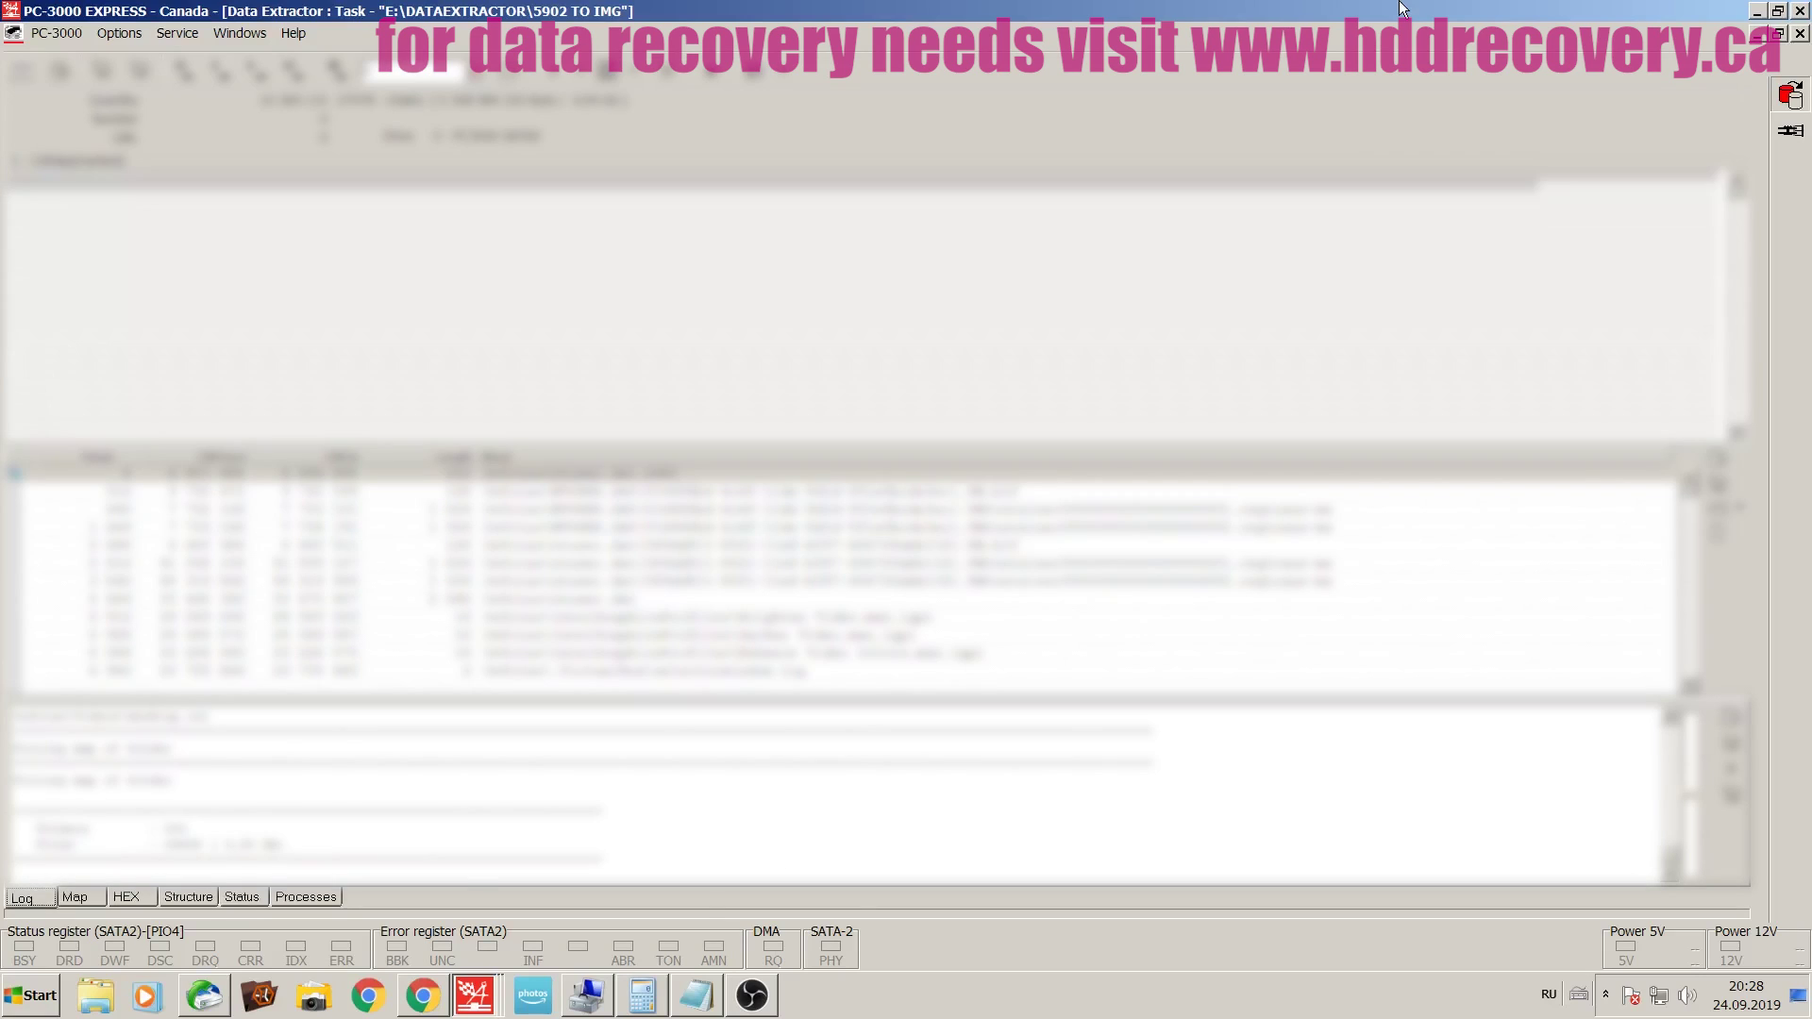
- Select all chains in the user folder's map and process them for copying into the image
key("ctrl+a")
right_click(231, 491)
left_click(302, 686)
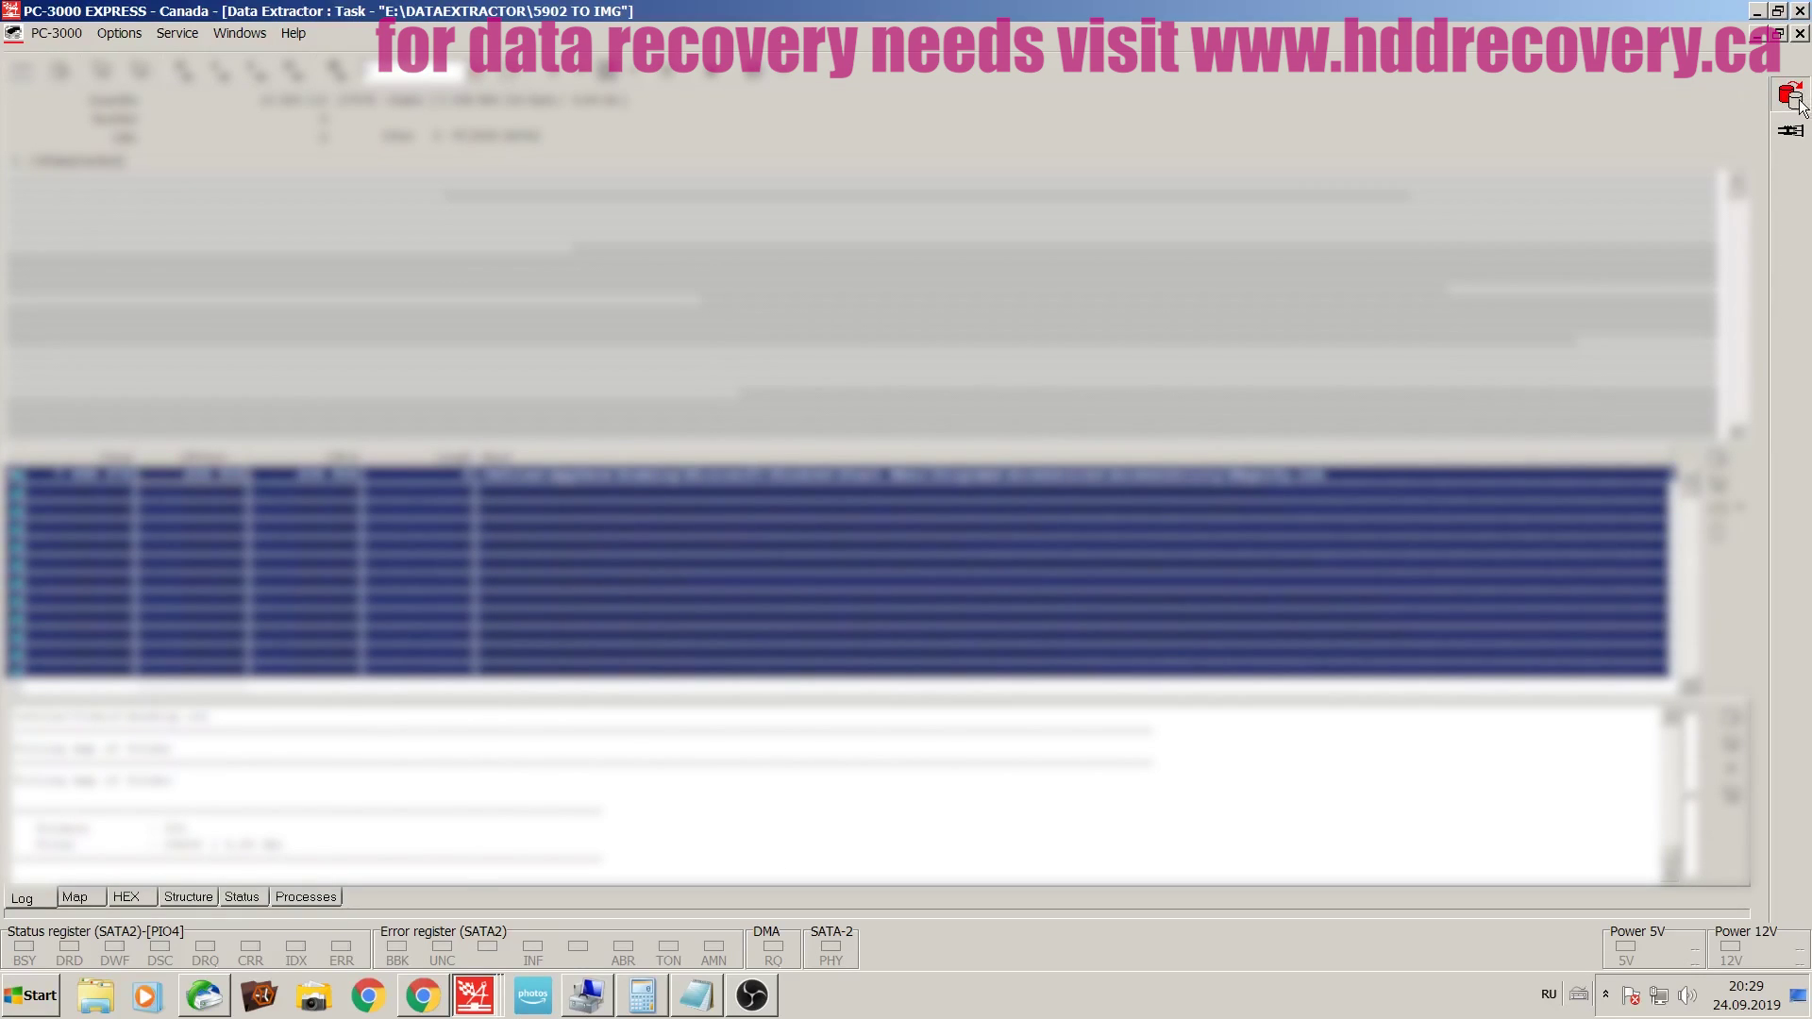